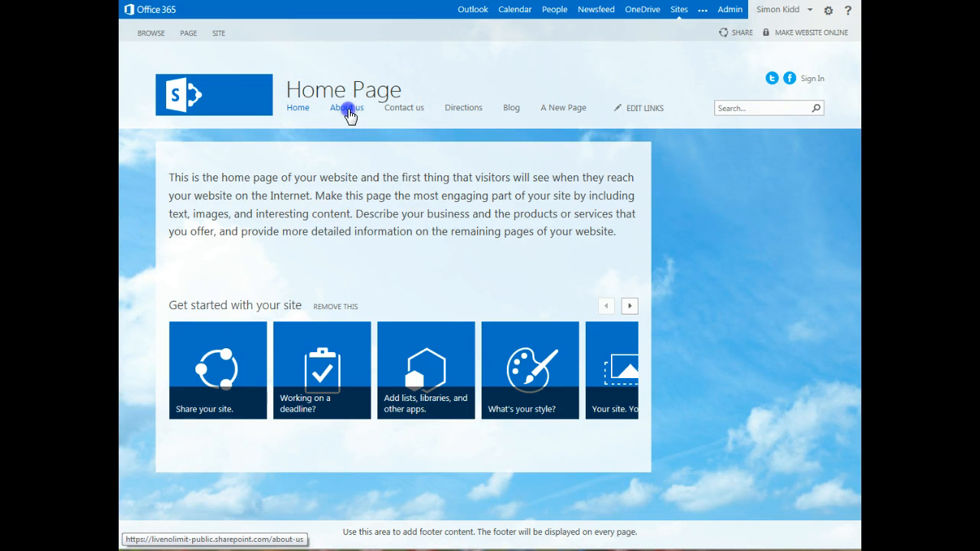
# Look through the website's About us, Contact us, Directions and Blog pages, then return to the home page.
pyautogui.click(349, 112)
pyautogui.click(393, 112)
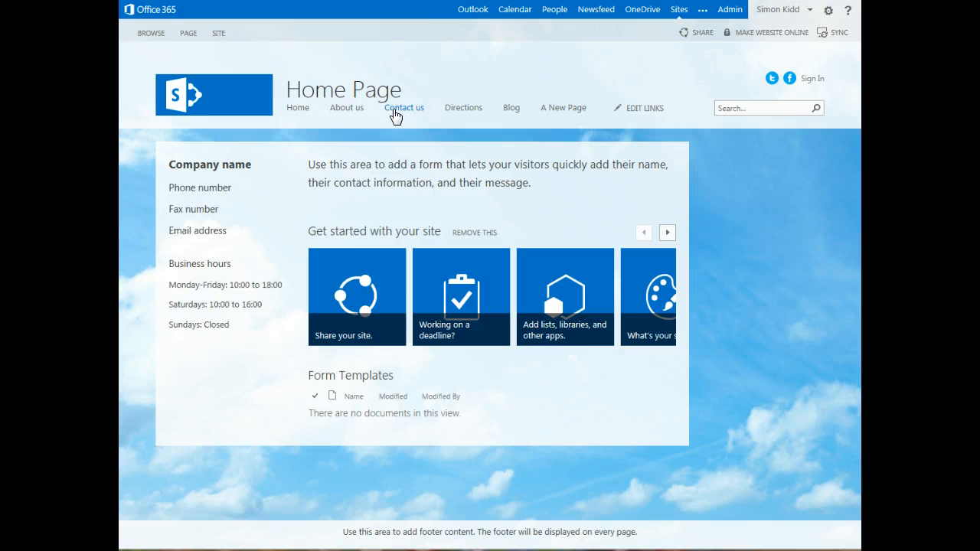
pyautogui.click(469, 108)
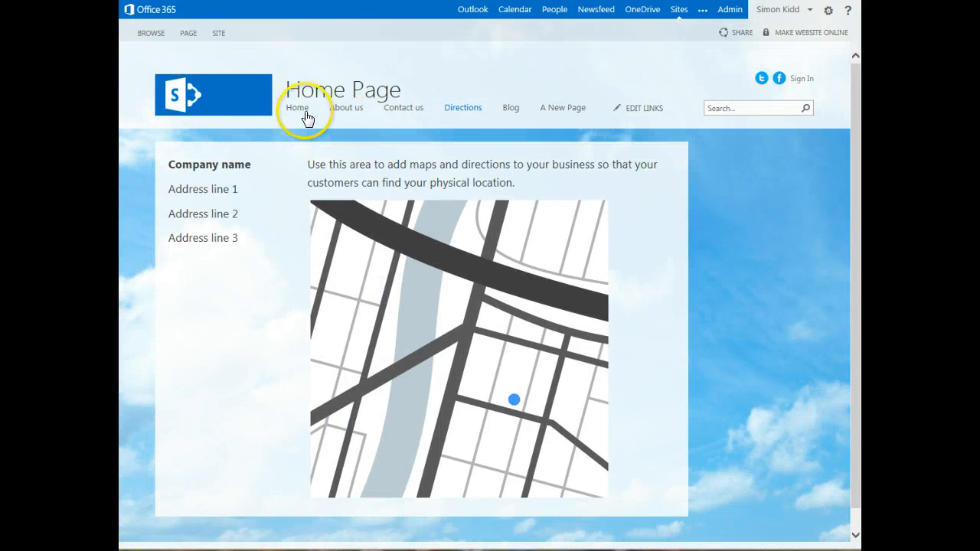
pyautogui.click(298, 109)
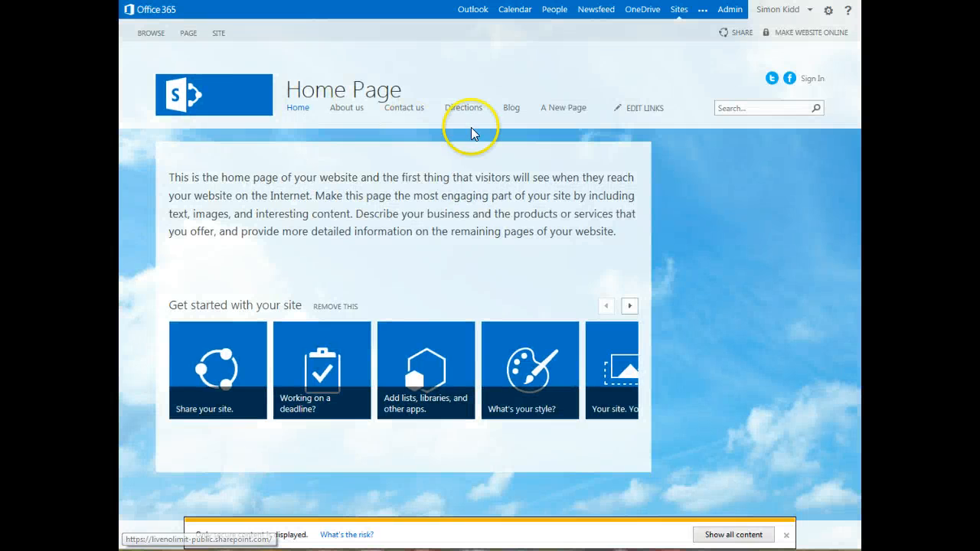
pyautogui.click(511, 109)
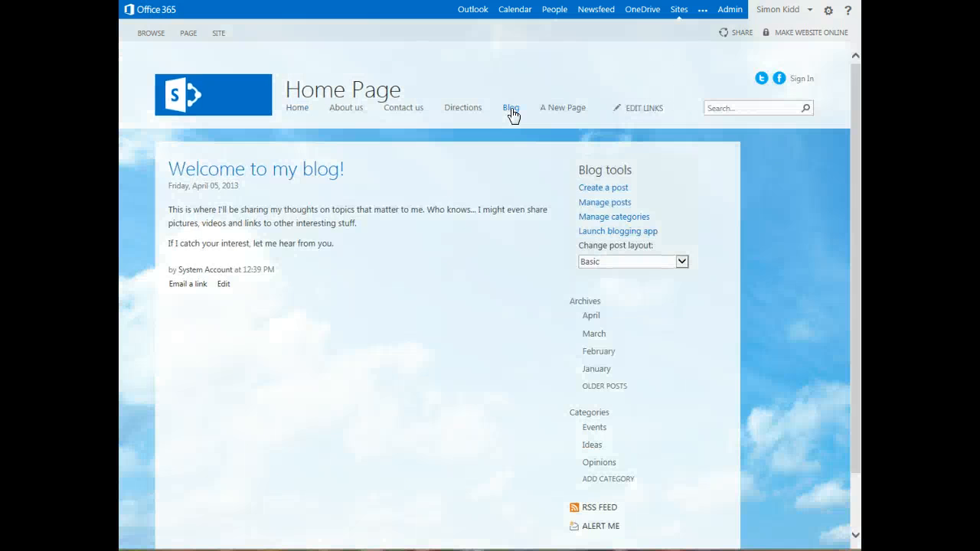
pyautogui.click(298, 109)
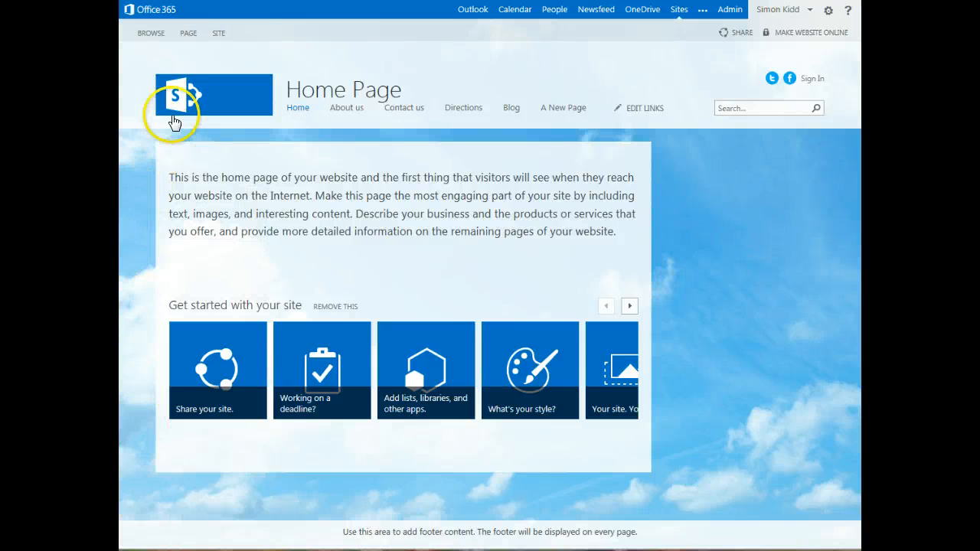
# Choose the Tennis design from the gallery of looks for the website.
pyautogui.click(219, 32)
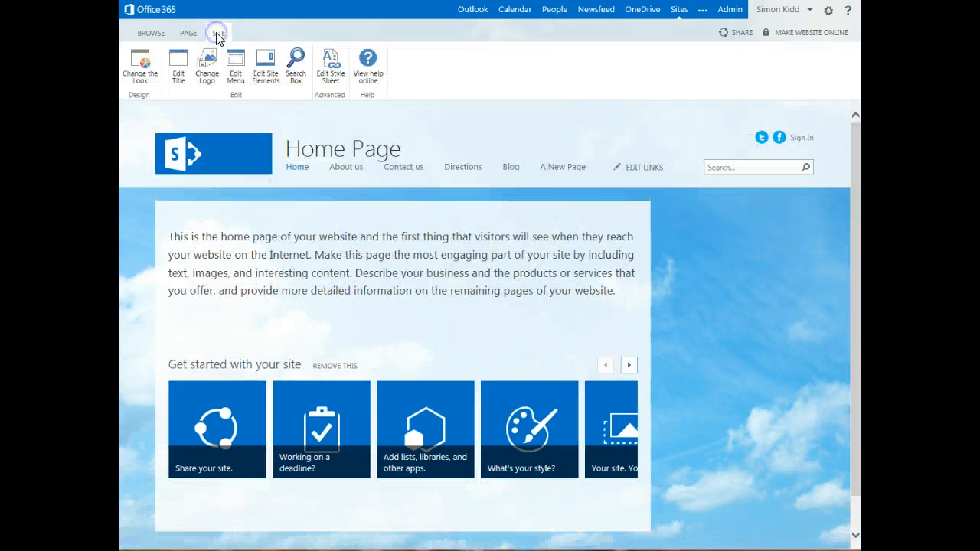
pyautogui.click(142, 76)
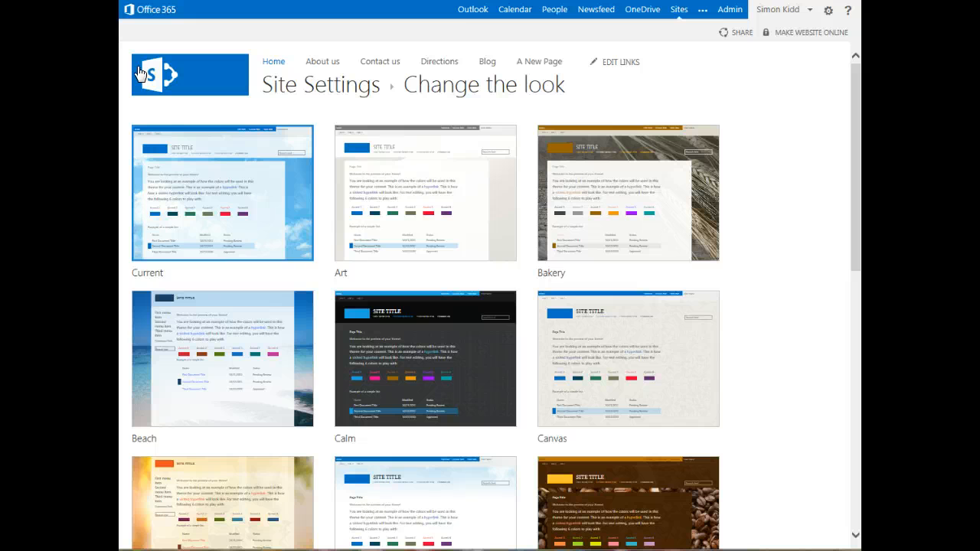
pyautogui.moveTo(854, 111); pyautogui.dragTo(843, 409)
pyautogui.click(172, 501)
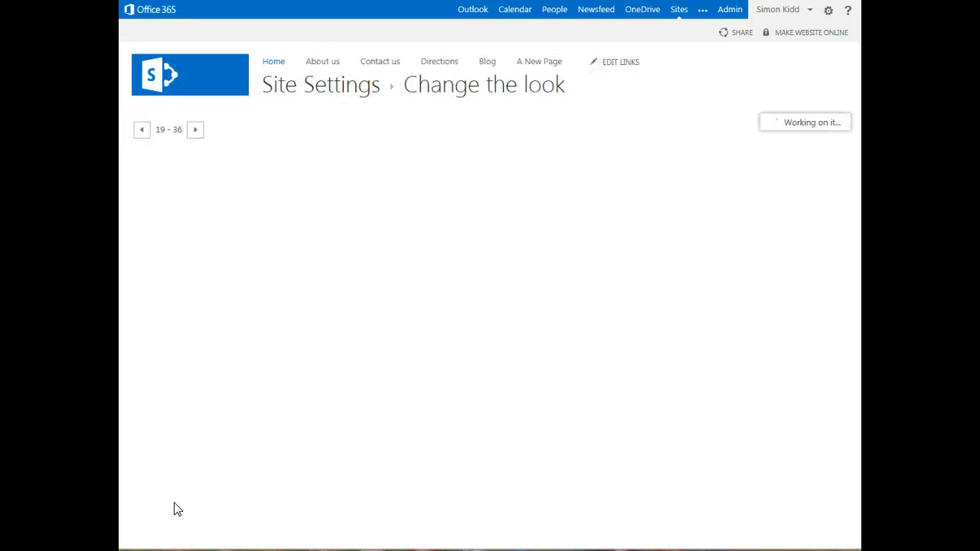
pyautogui.moveTo(854, 156); pyautogui.dragTo(832, 434)
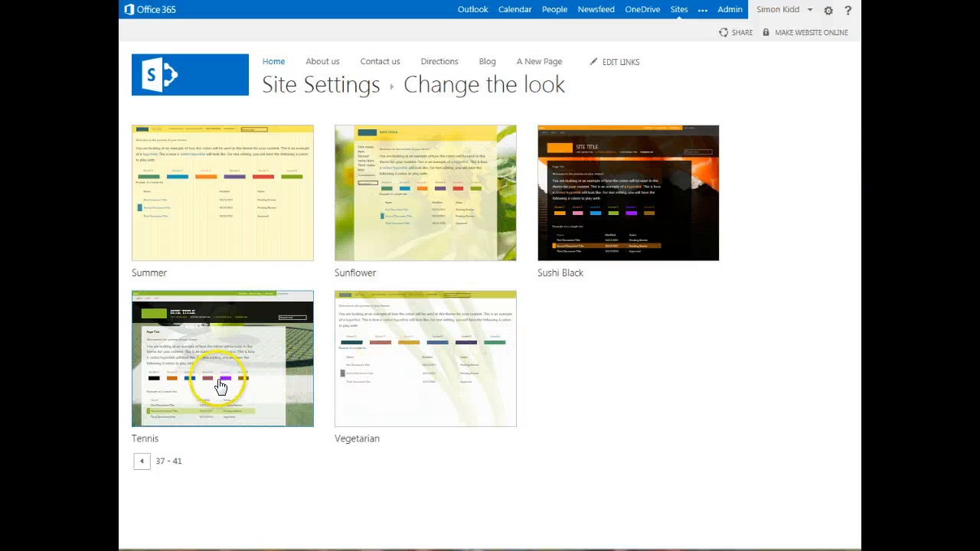
pyautogui.click(218, 385)
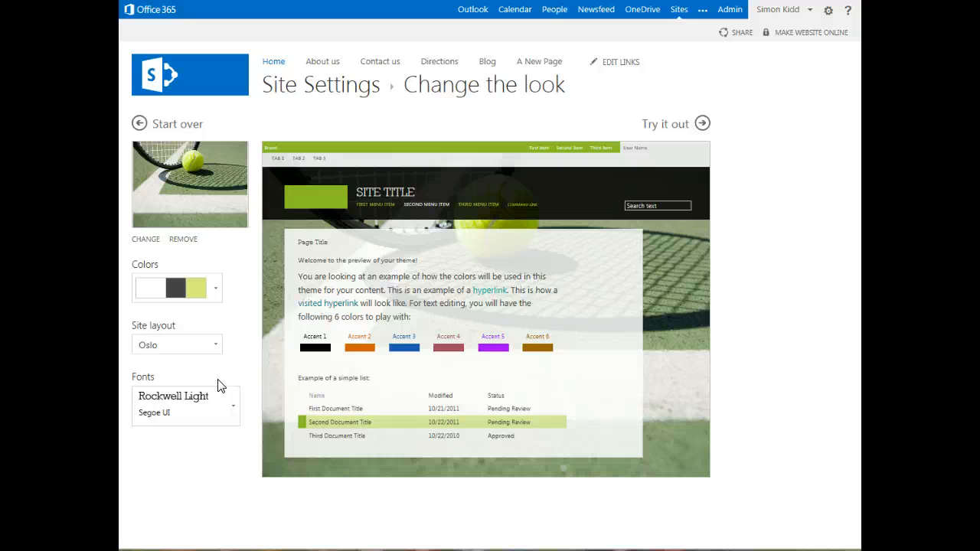
# Replace the theme's background picture with the file Background 1 MS.jpg from the computer.
pyautogui.click(147, 241)
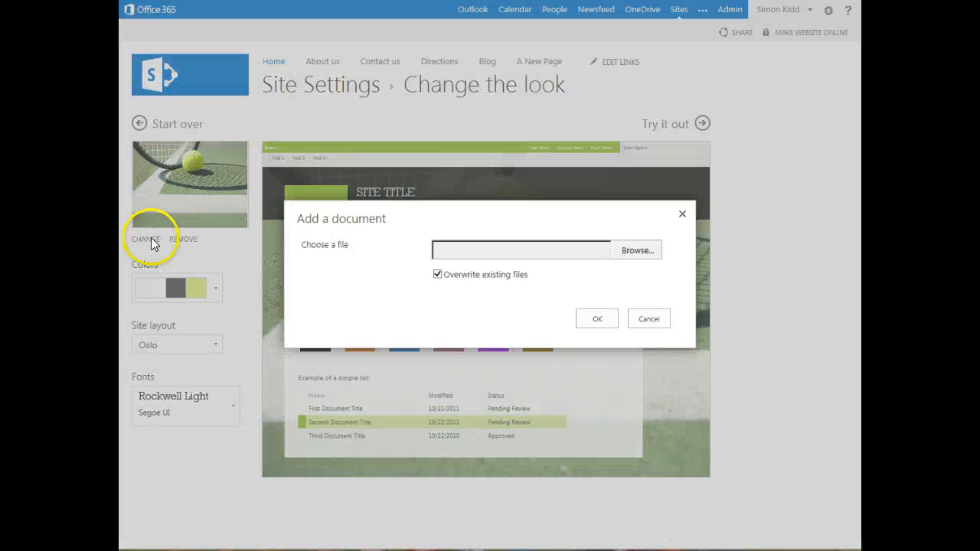
pyautogui.click(651, 256)
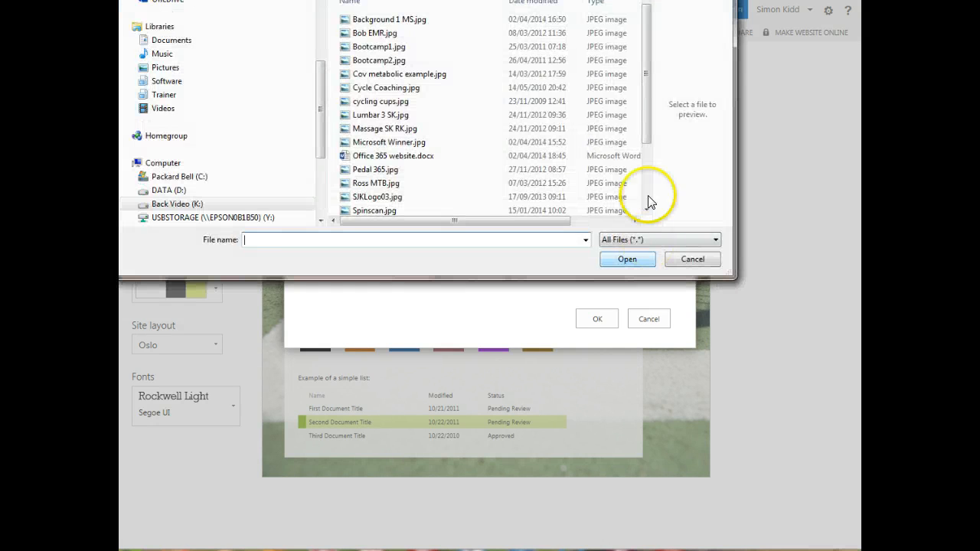
pyautogui.click(391, 20)
pyautogui.click(618, 258)
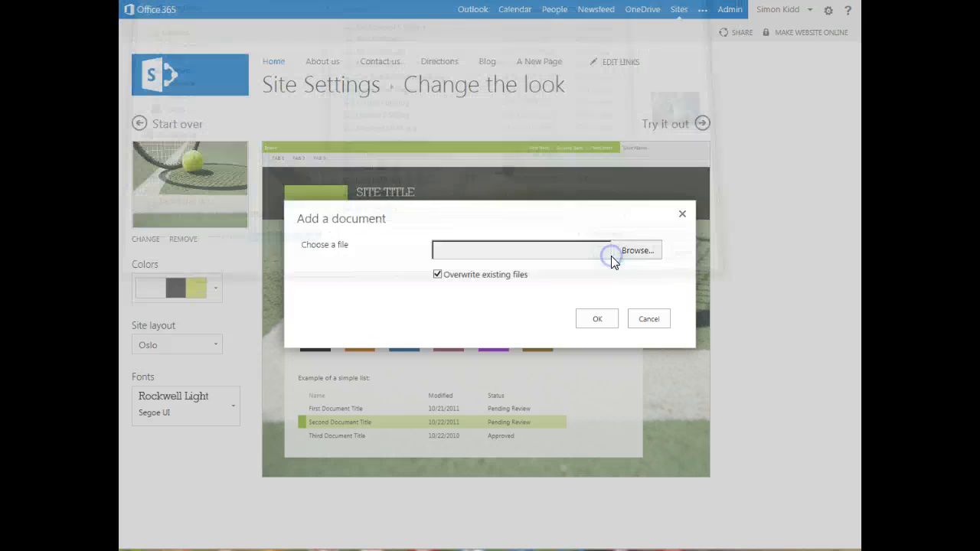
pyautogui.click(599, 320)
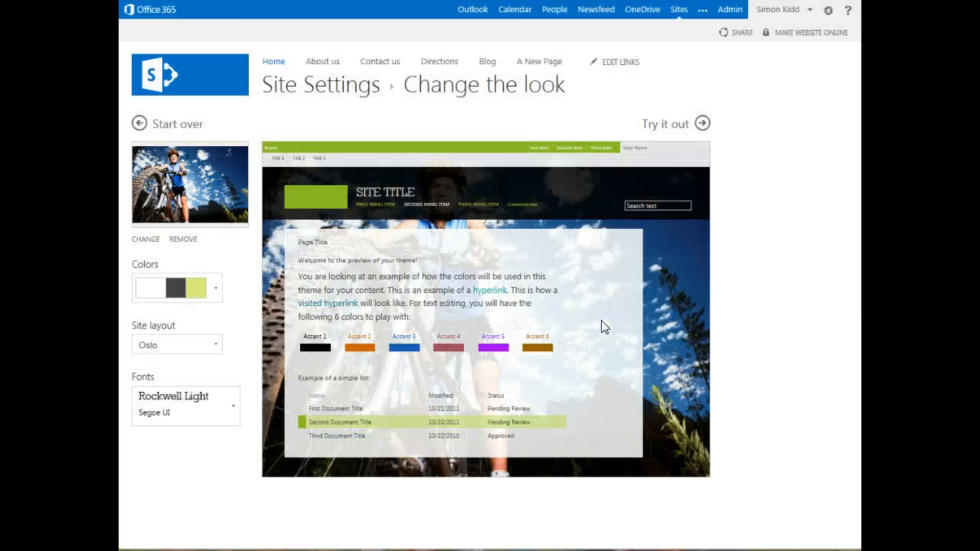
# Change the theme's colours to the white, dark grey and dark brown palette with pink accents.
pyautogui.click(216, 288)
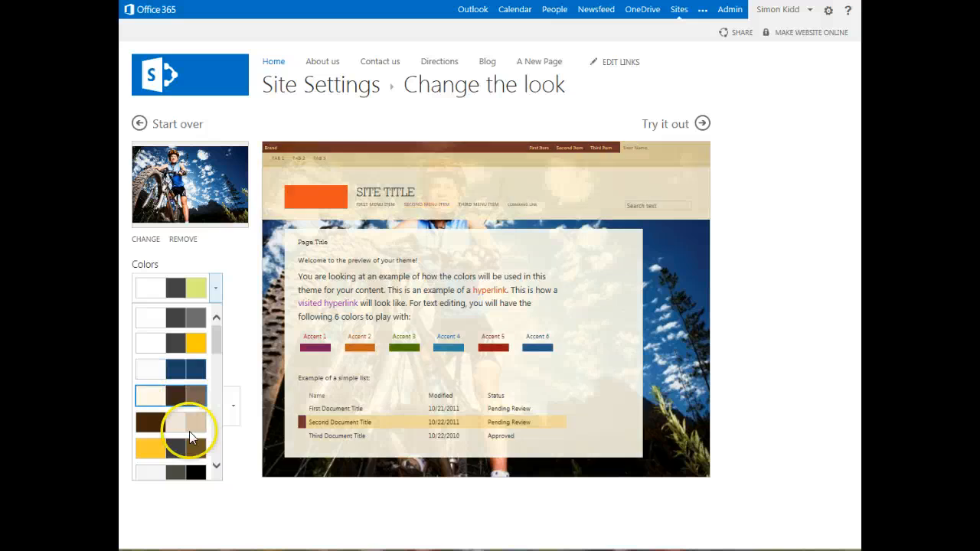
pyautogui.scroll(-5, 216, 469)
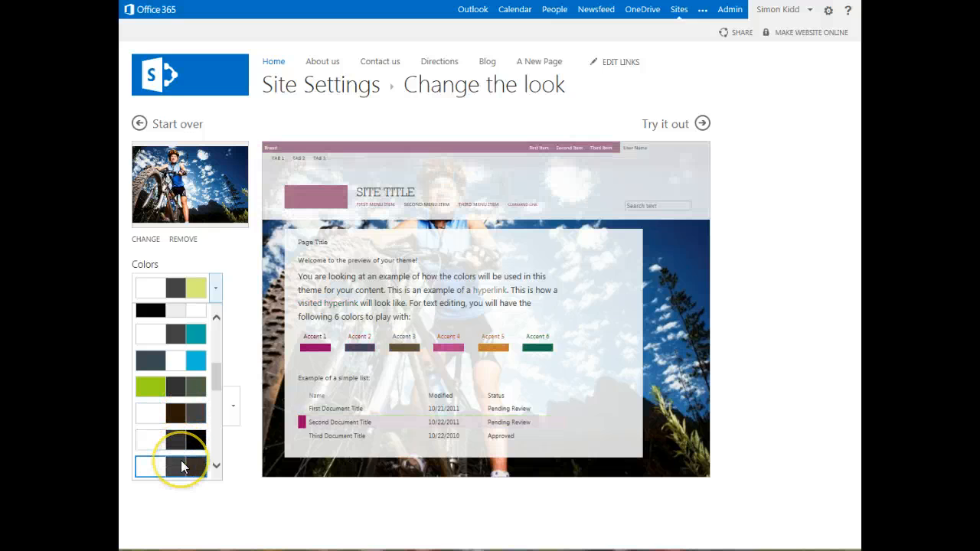
pyautogui.click(182, 463)
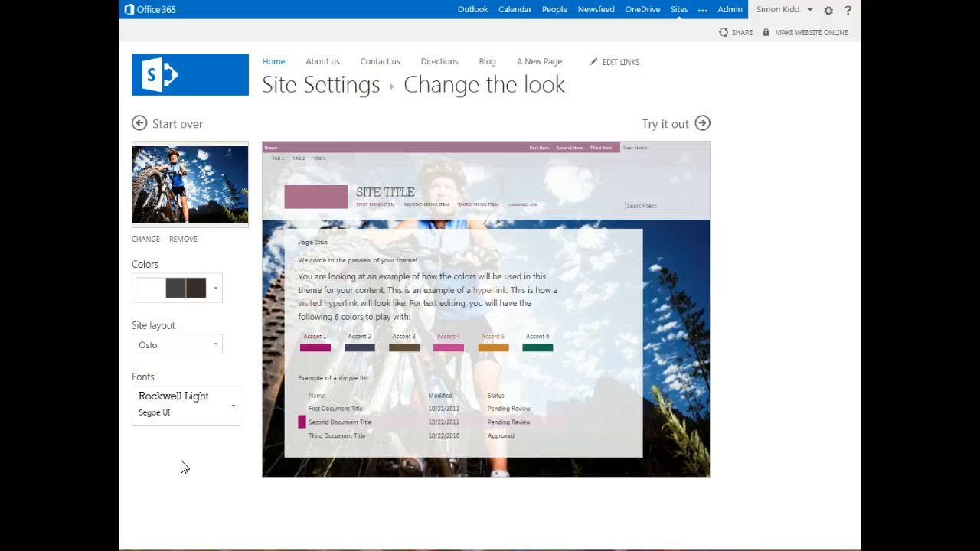
# Set the site layout to Berlin and the fonts to Georgia with Segoe UI.
pyautogui.click(214, 346)
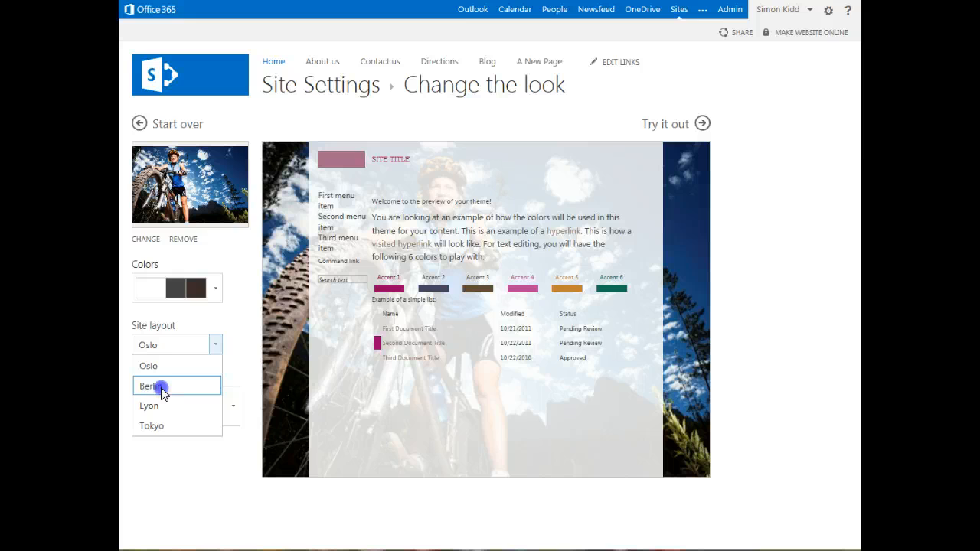
pyautogui.click(162, 392)
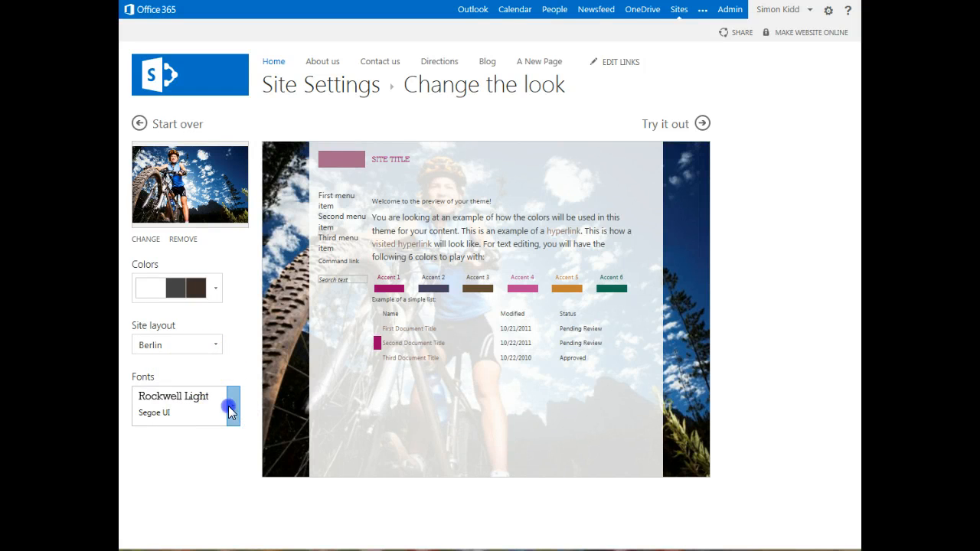
pyautogui.click(228, 406)
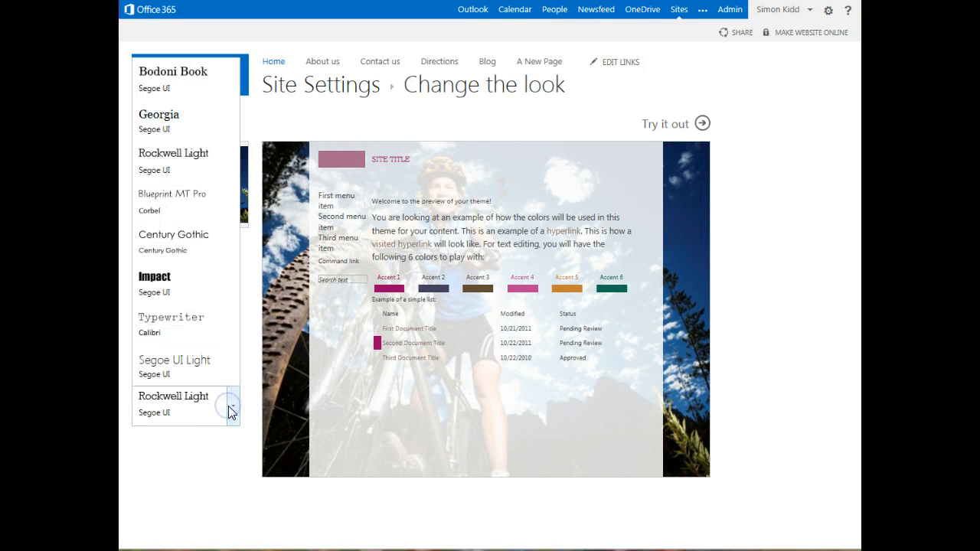
pyautogui.click(159, 121)
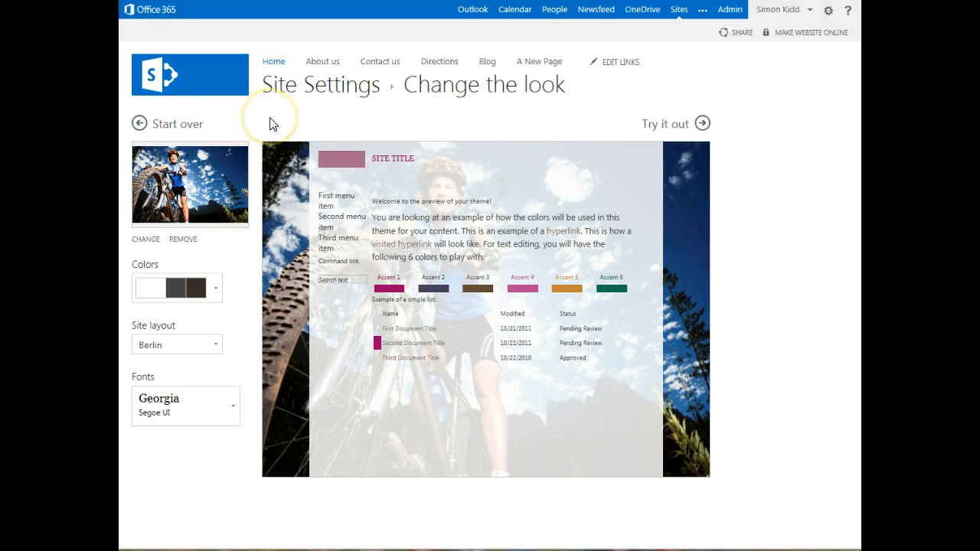
# Preview the site in the customised theme, keep it, and return to the home page.
pyautogui.click(649, 123)
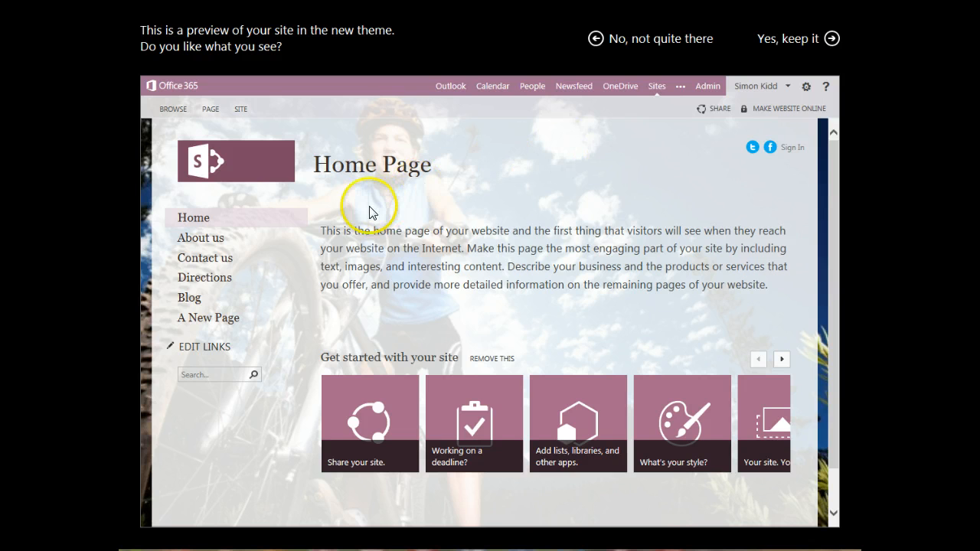
pyautogui.click(779, 40)
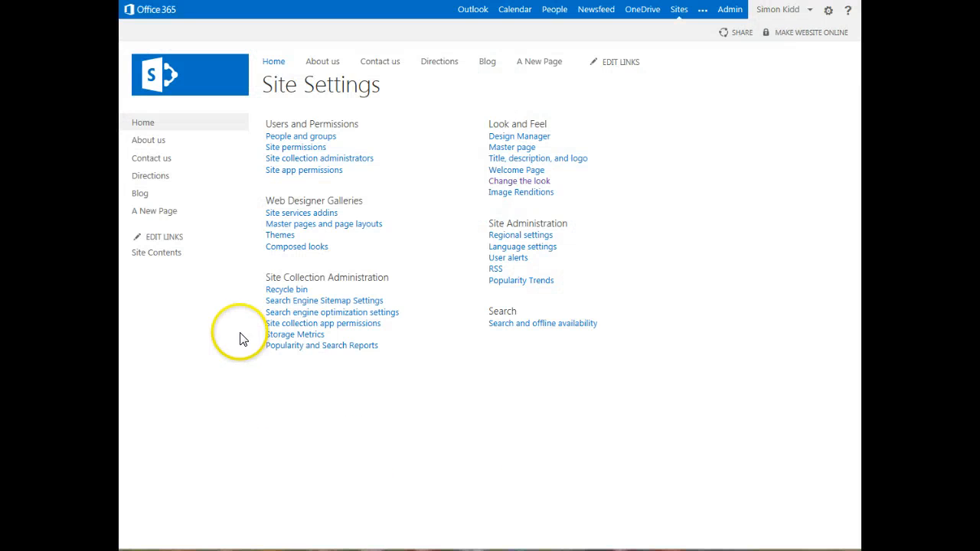
pyautogui.click(273, 64)
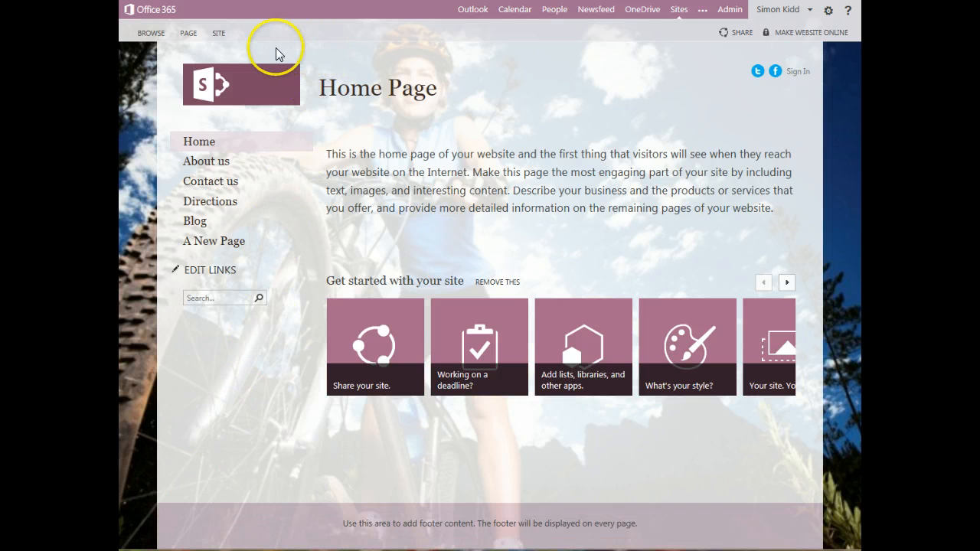
# Set the site title to "Fitter Faster Further" and the description to "get Results".
pyautogui.click(218, 33)
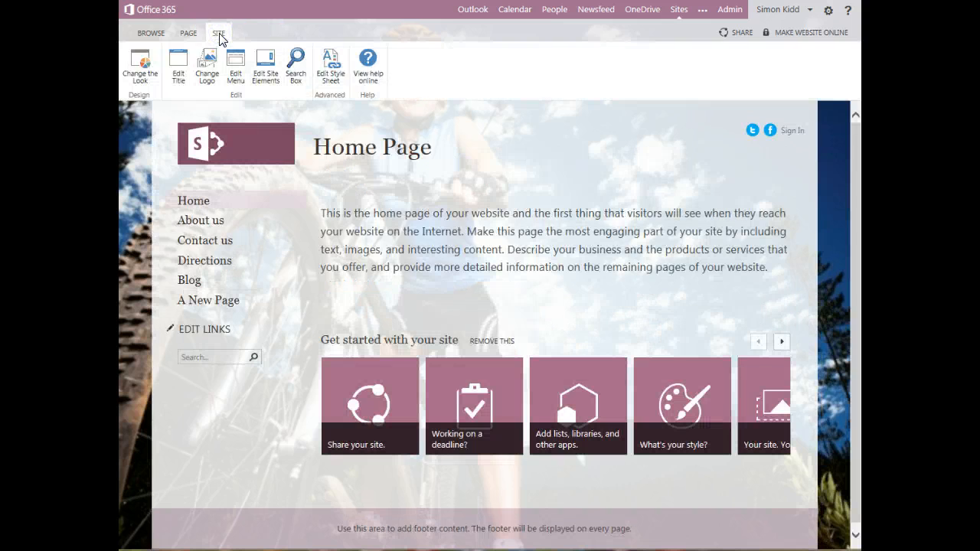
pyautogui.click(177, 77)
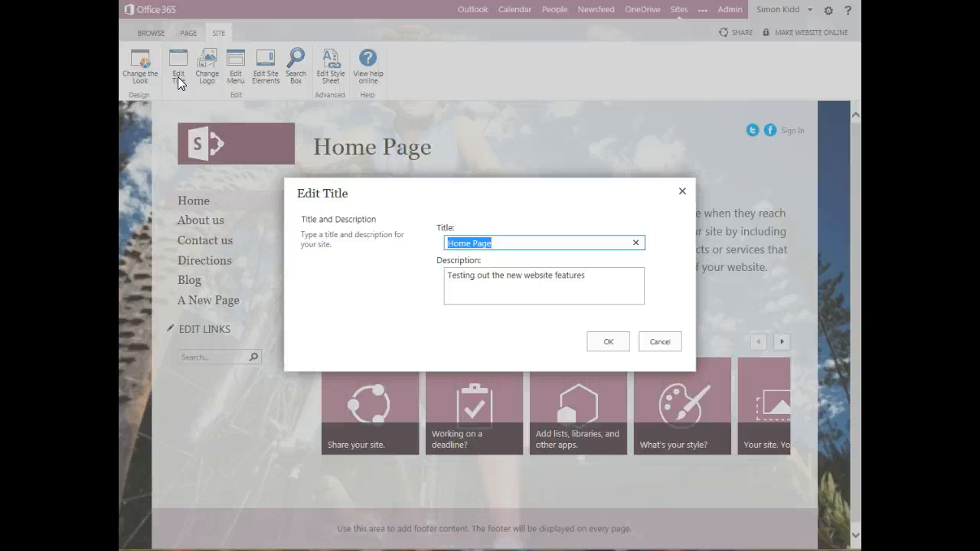
pyautogui.write('Fitter Faster Further')
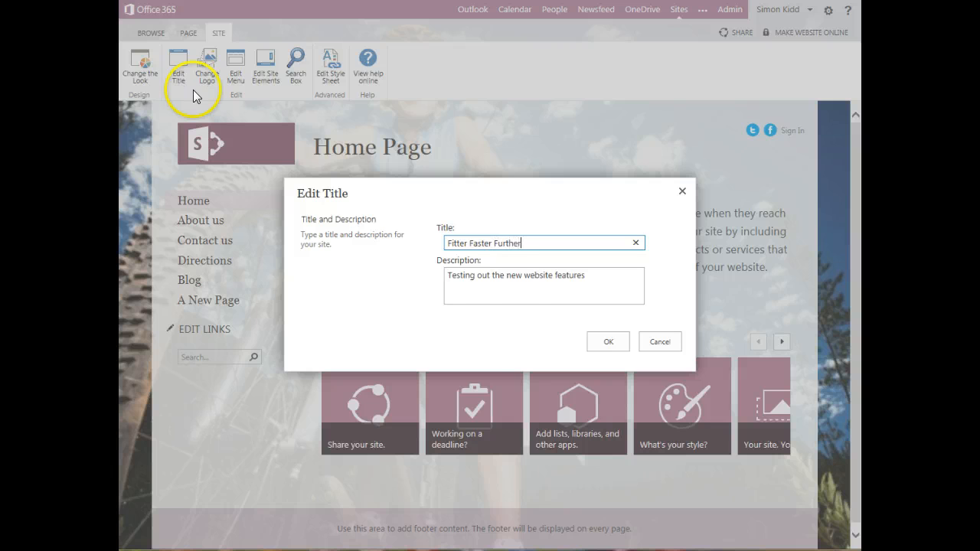
pyautogui.click(505, 276)
pyautogui.click(568, 275)
pyautogui.moveTo(567, 275); pyautogui.dragTo(449, 276)
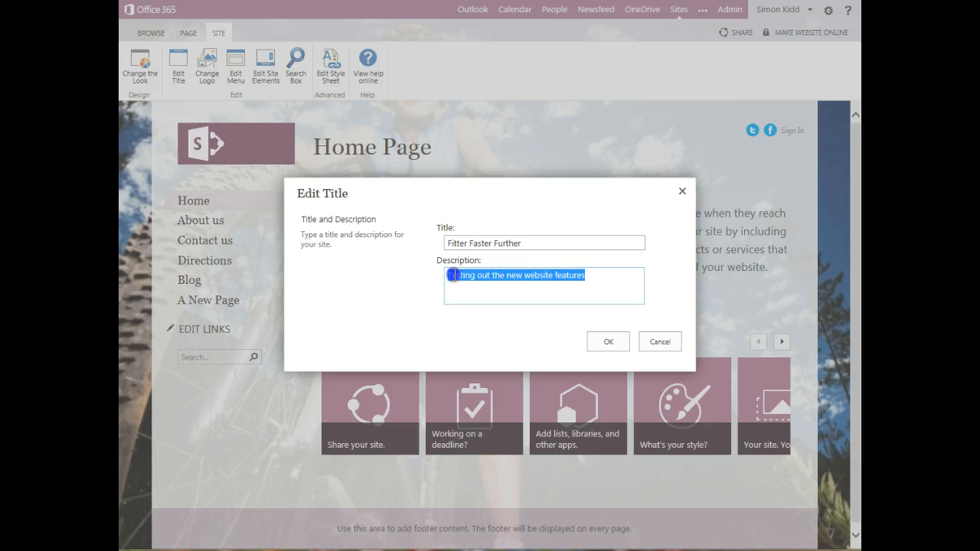
pyautogui.write('Test')
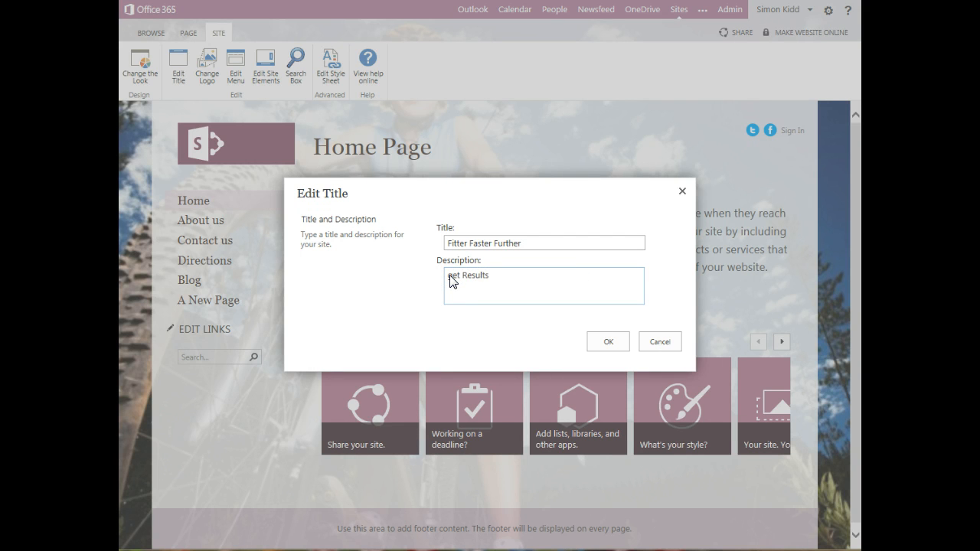
pyautogui.click(608, 341)
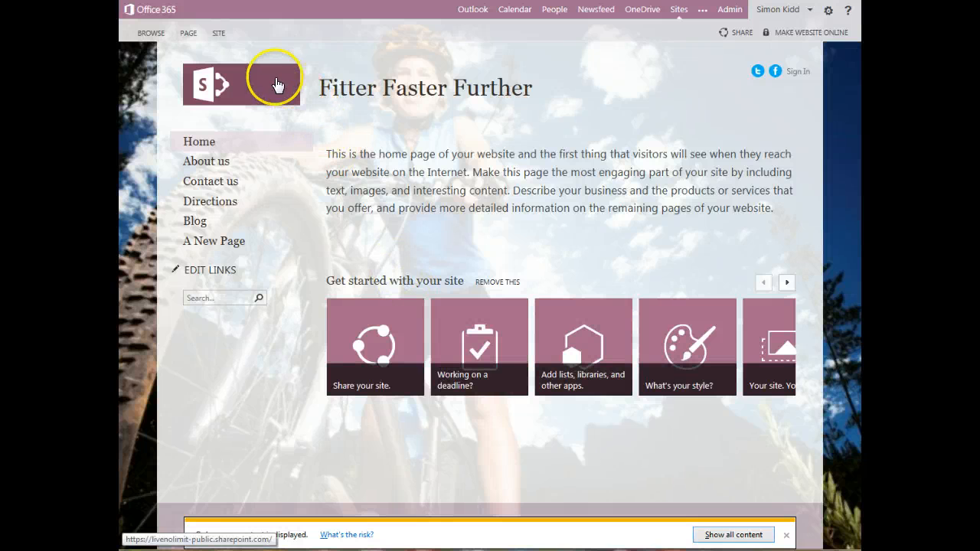
# Replace the site logo with SJKLogo03.jpg uploaded from the computer, overwriting existing files.
pyautogui.click(219, 32)
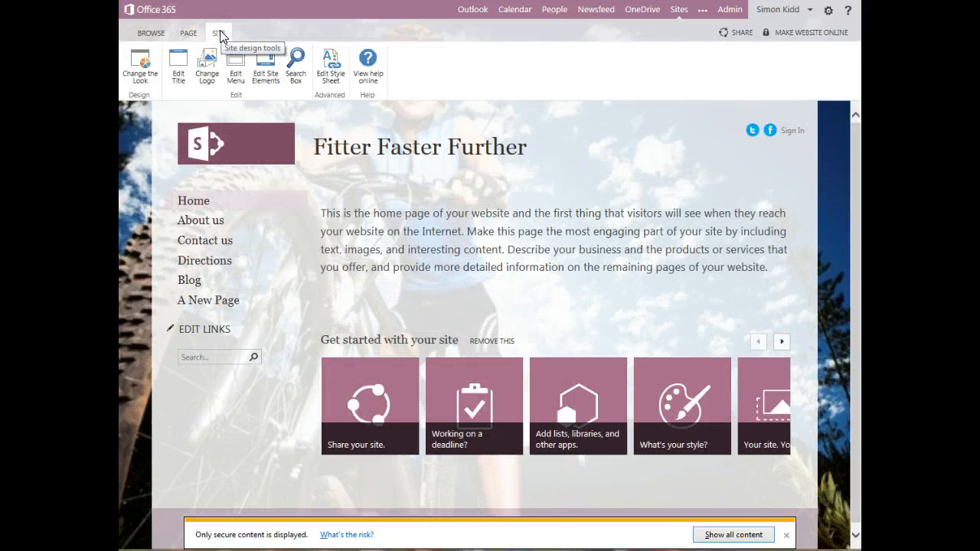
pyautogui.click(206, 61)
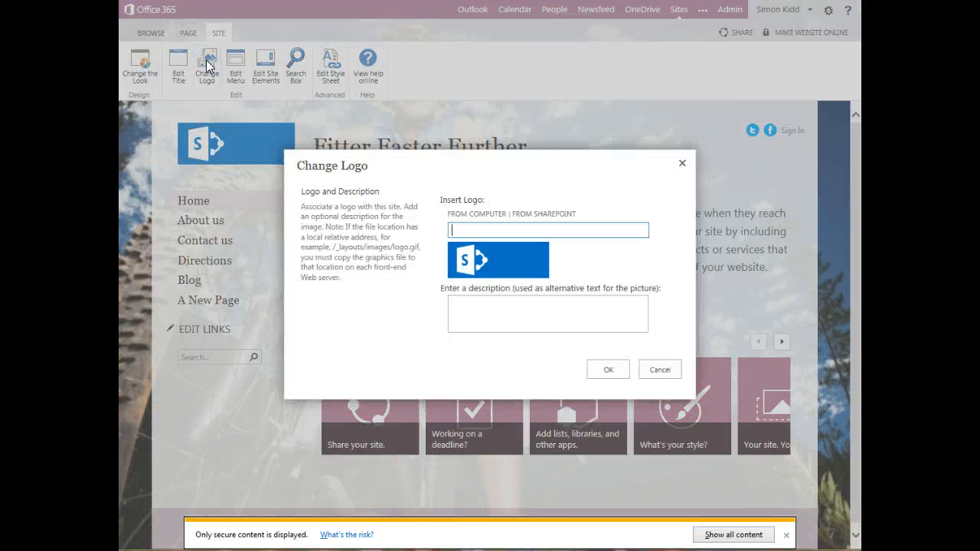
pyautogui.click(496, 215)
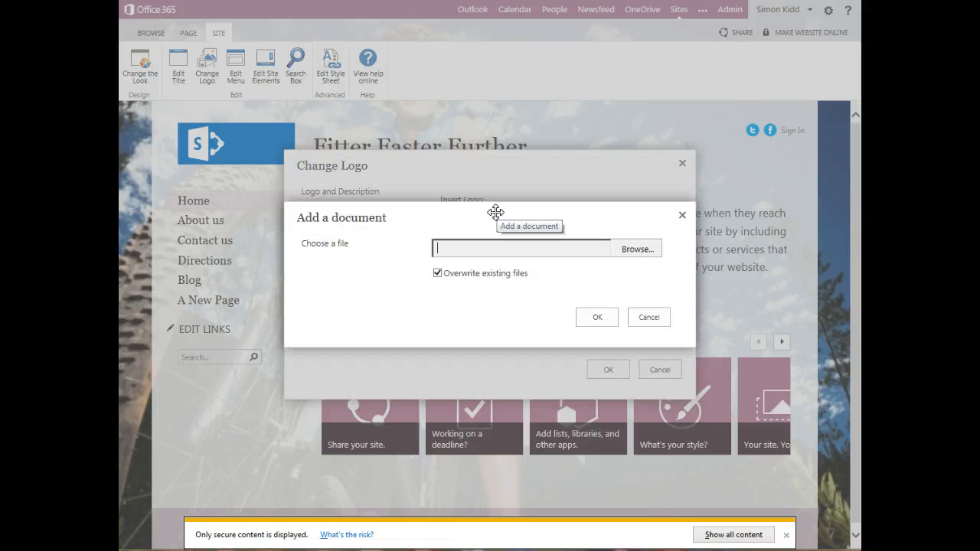
pyautogui.click(633, 251)
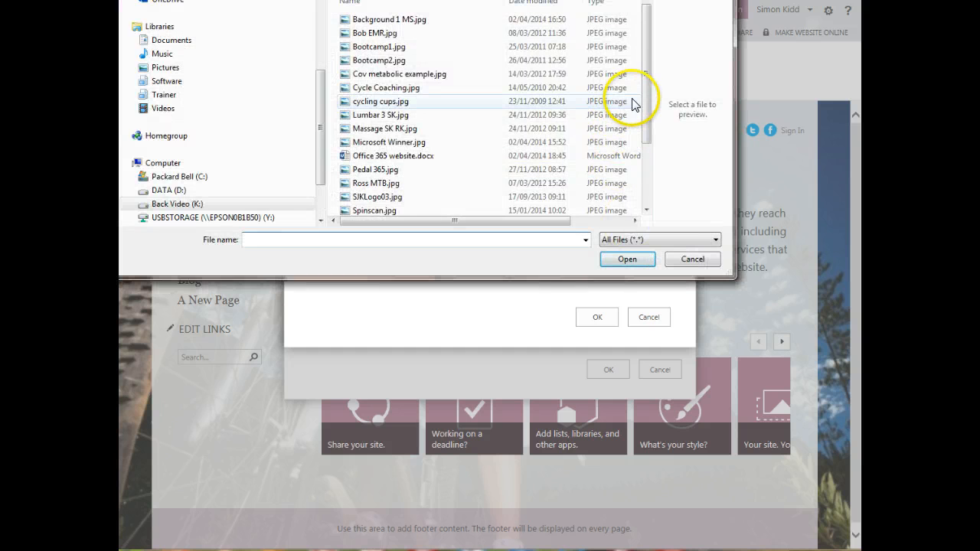
pyautogui.moveTo(645, 94); pyautogui.dragTo(647, 121)
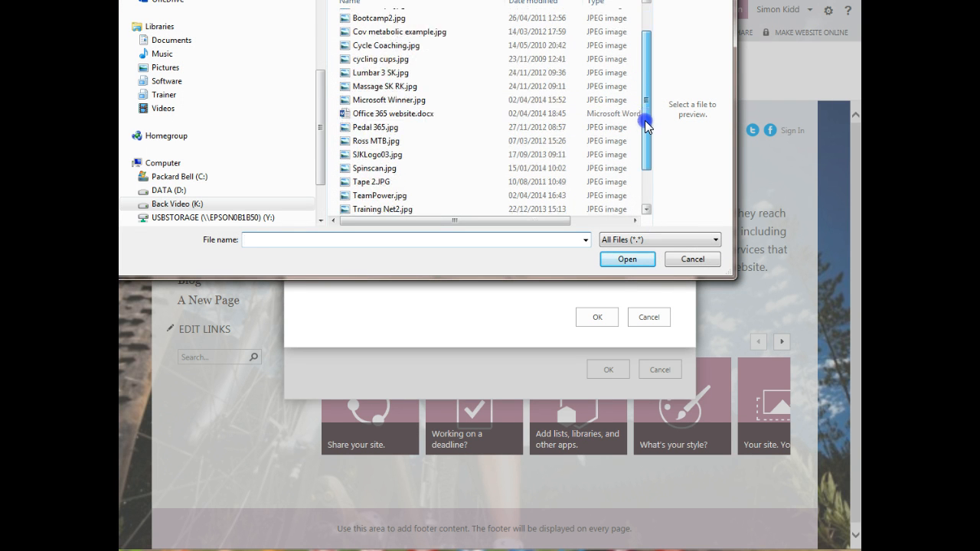
pyautogui.click(412, 156)
pyautogui.click(617, 260)
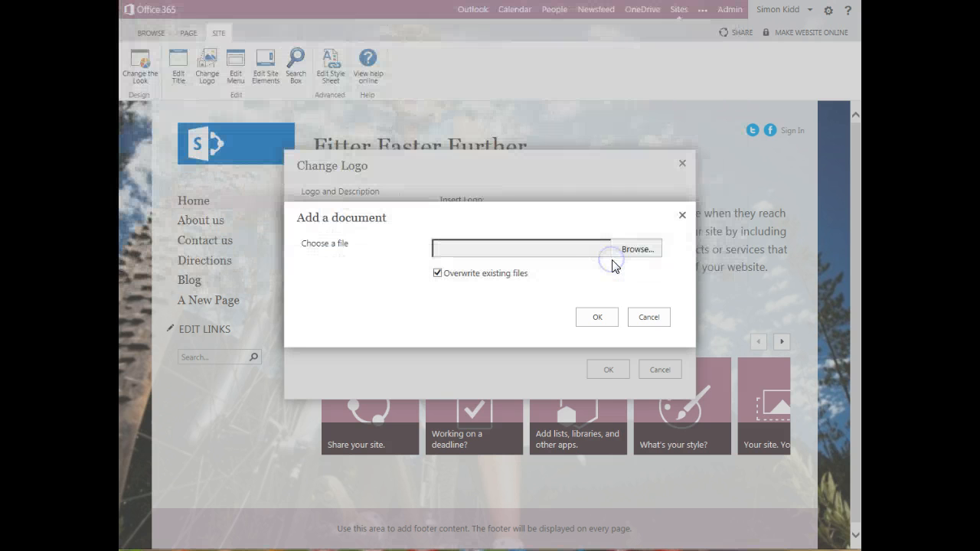
pyautogui.click(598, 318)
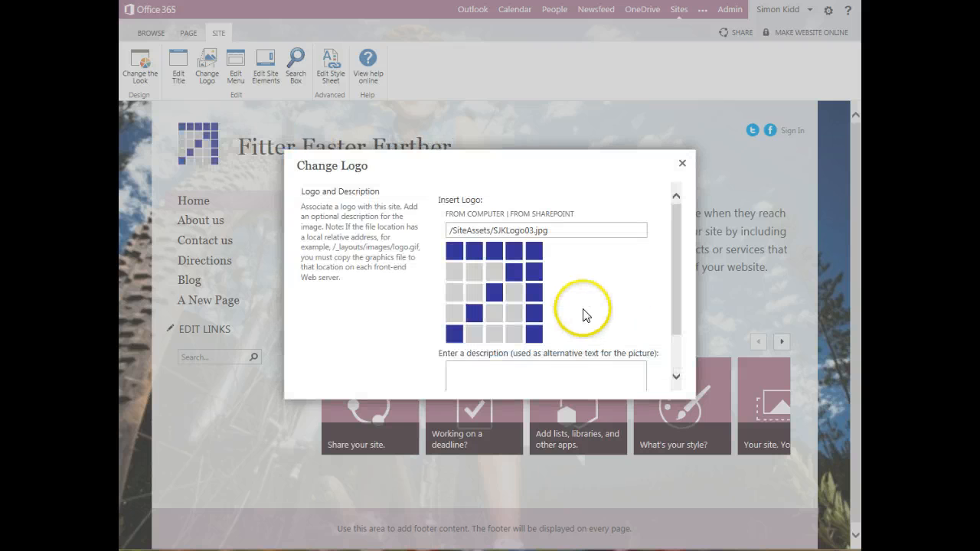
# Enter alternative text for the logo beginning "Fitter Faster Further" and apply the logo change.
pyautogui.click(551, 370)
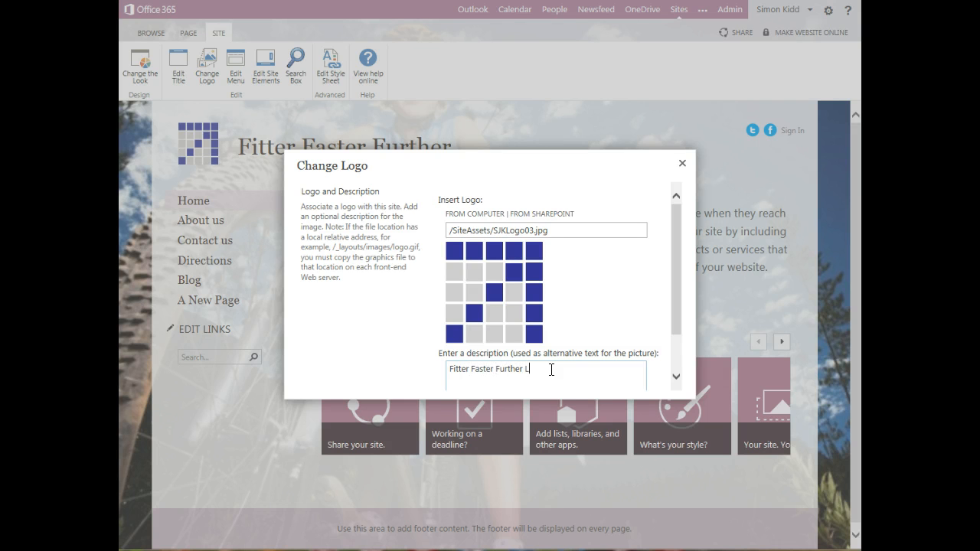
pyautogui.moveTo(676, 289); pyautogui.dragTo(670, 342)
pyautogui.click(597, 380)
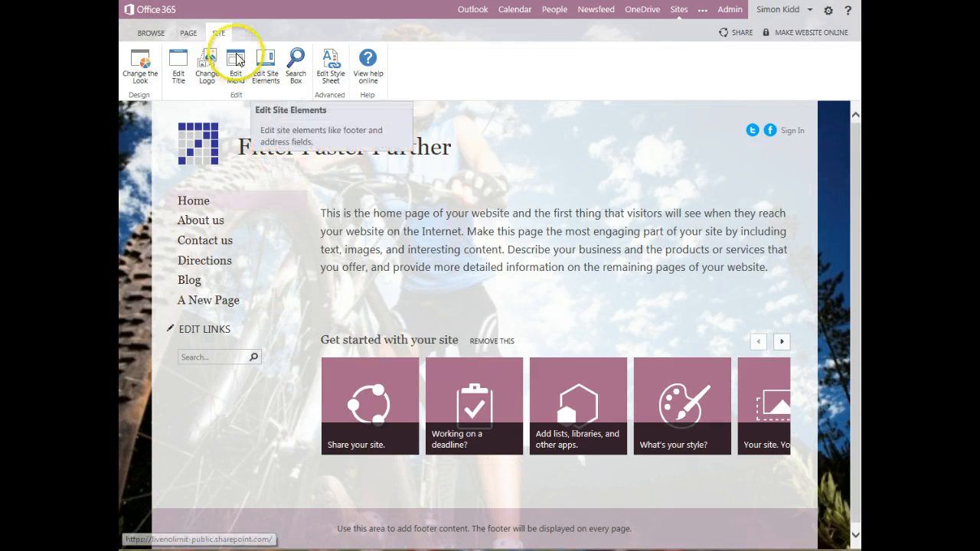
# Open the site elements for editing and examine the link and image properties of the header's Twitter and Facebook icons.
pyautogui.click(266, 63)
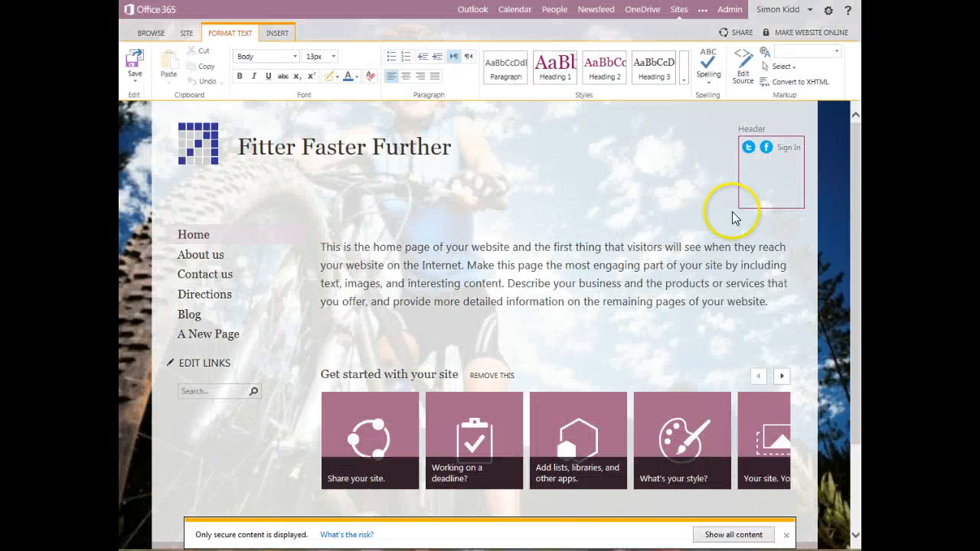
pyautogui.click(748, 147)
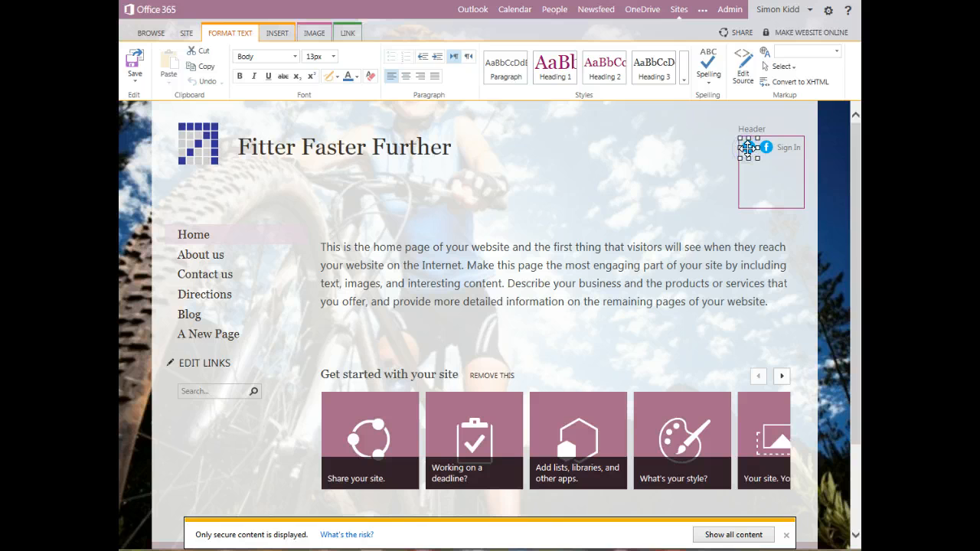
pyautogui.click(349, 34)
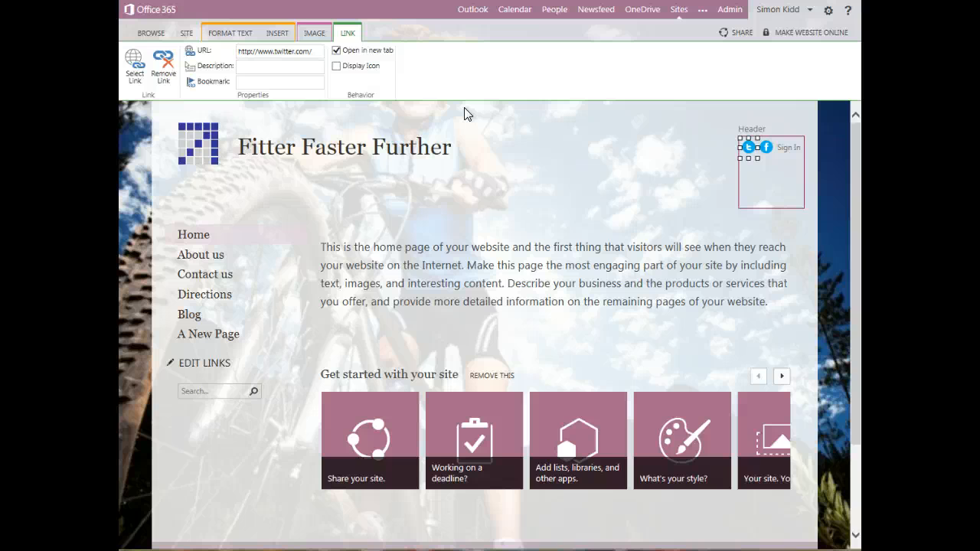
pyautogui.click(604, 197)
pyautogui.click(490, 74)
pyautogui.click(314, 34)
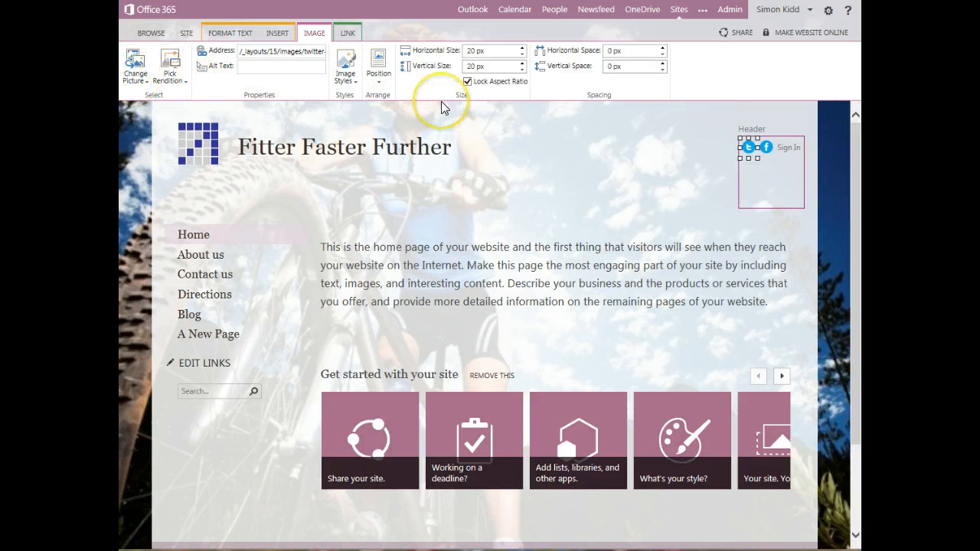
pyautogui.click(765, 147)
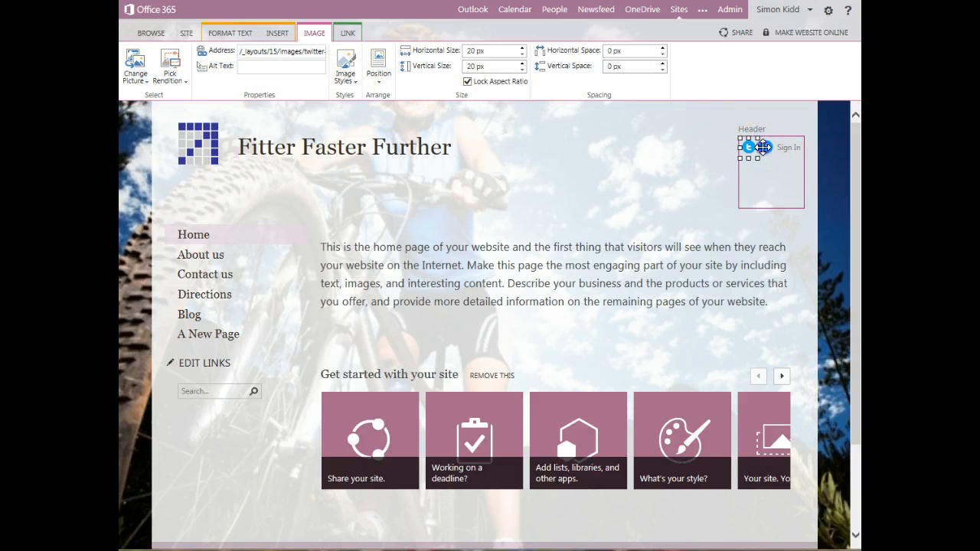
pyautogui.click(347, 33)
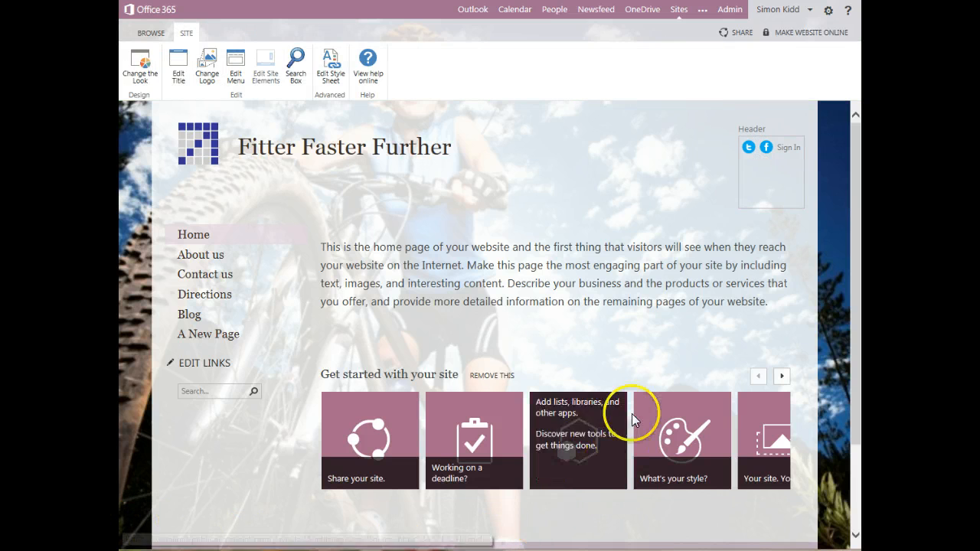
# Replace the footer placeholder with the copied opening hours "Monday-Saturday 8:00am – 10:00pm" and phone number, and save the site elements.
pyautogui.moveTo(853, 193); pyautogui.dragTo(856, 350)
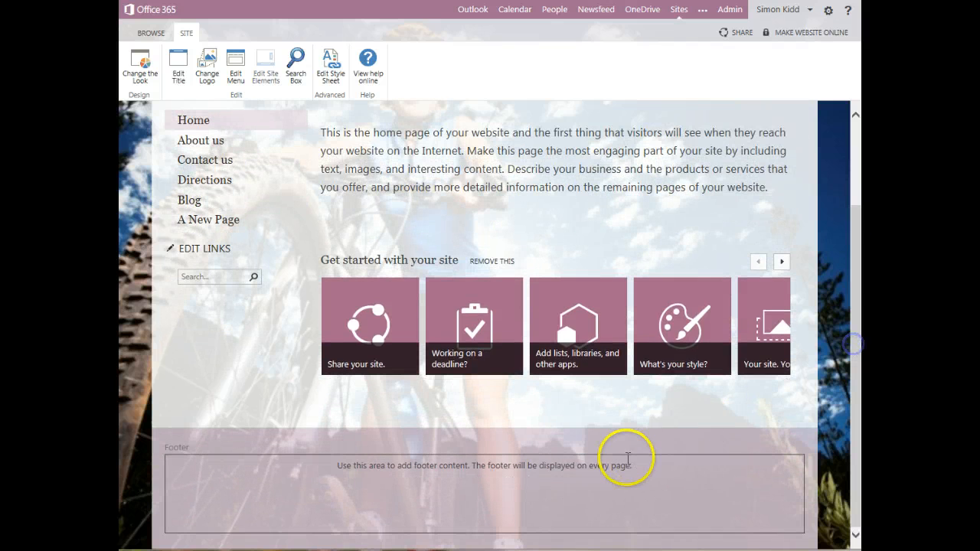
pyautogui.moveTo(631, 466); pyautogui.dragTo(338, 470)
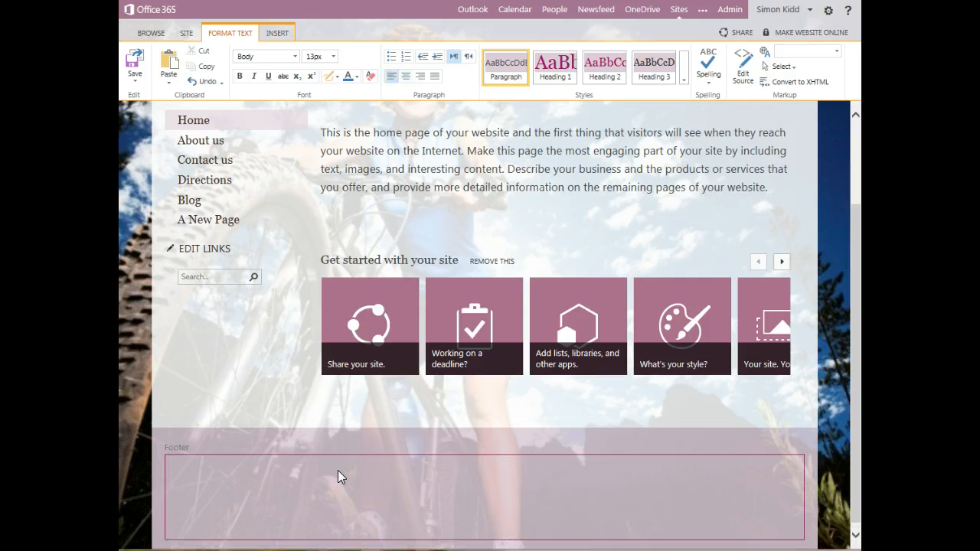
pyautogui.hotkey('ctrl', 'v')
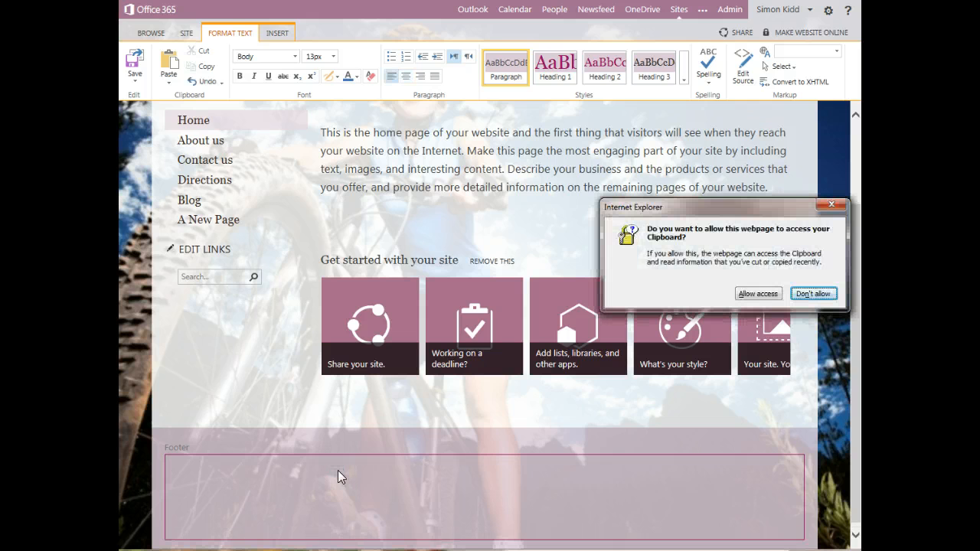
pyautogui.click(747, 294)
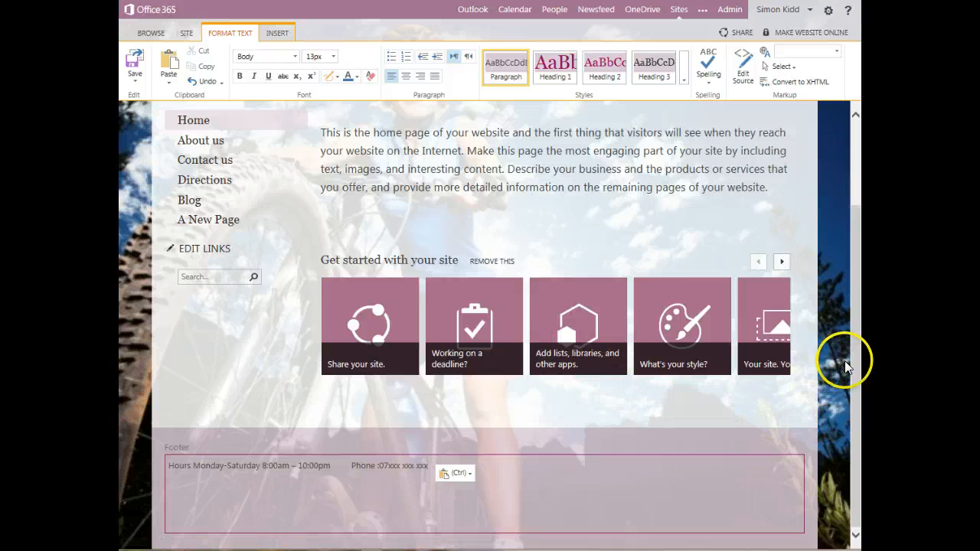
pyautogui.moveTo(855, 365)
pyautogui.mouseDown()
pyautogui.moveTo(853, 261)
pyautogui.moveTo(857, 379)
pyautogui.mouseUp()
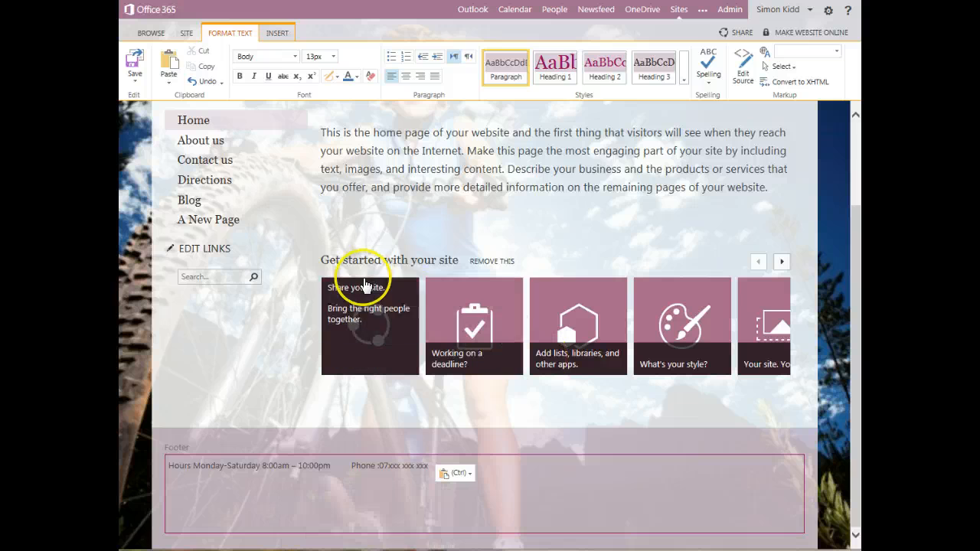
pyautogui.click(135, 77)
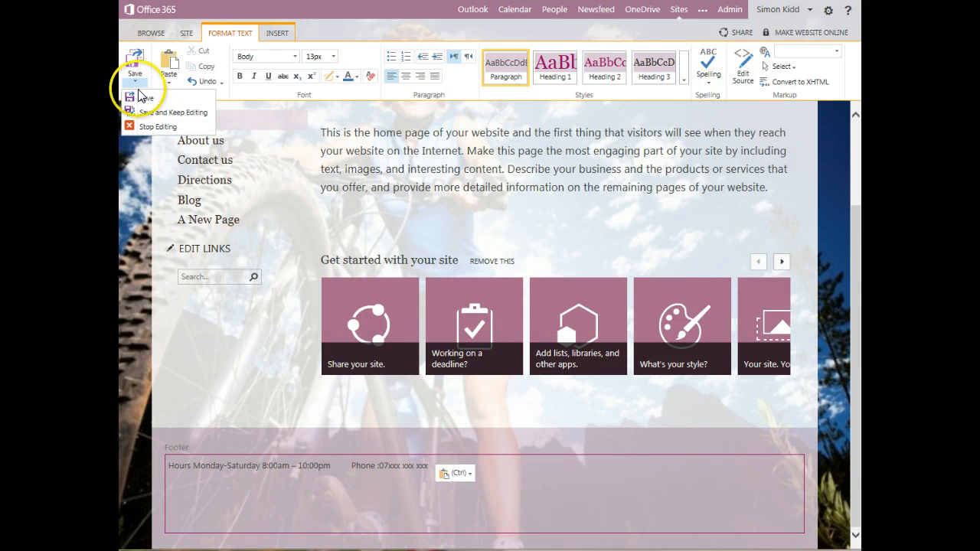
pyautogui.click(140, 100)
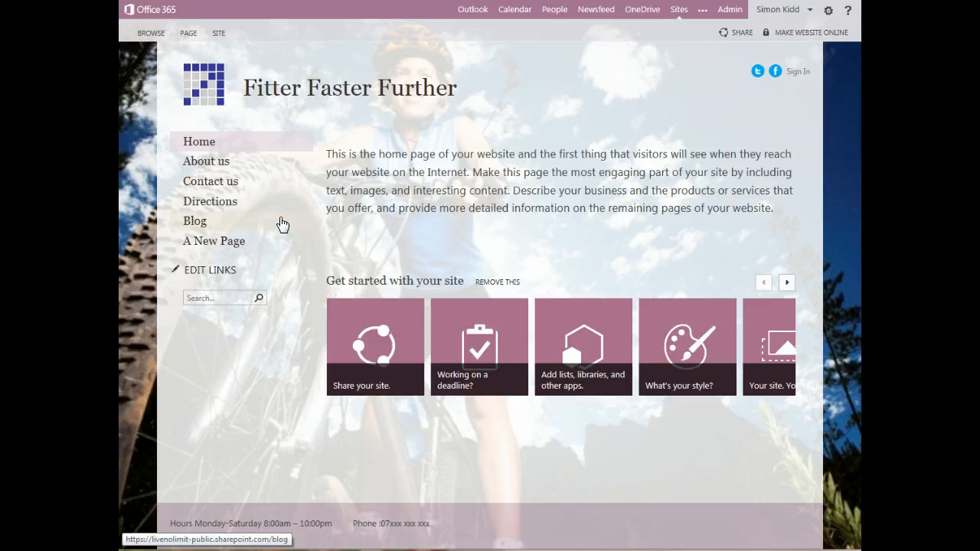
# Open the navigation menu for editing and rename the Directions link as "Getting Here".
pyautogui.click(219, 33)
pyautogui.click(238, 63)
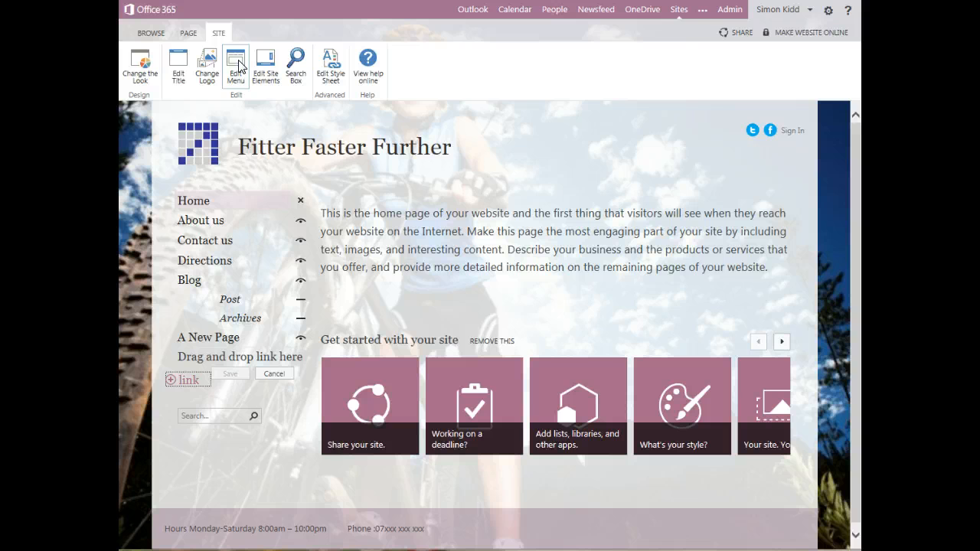
pyautogui.click(222, 263)
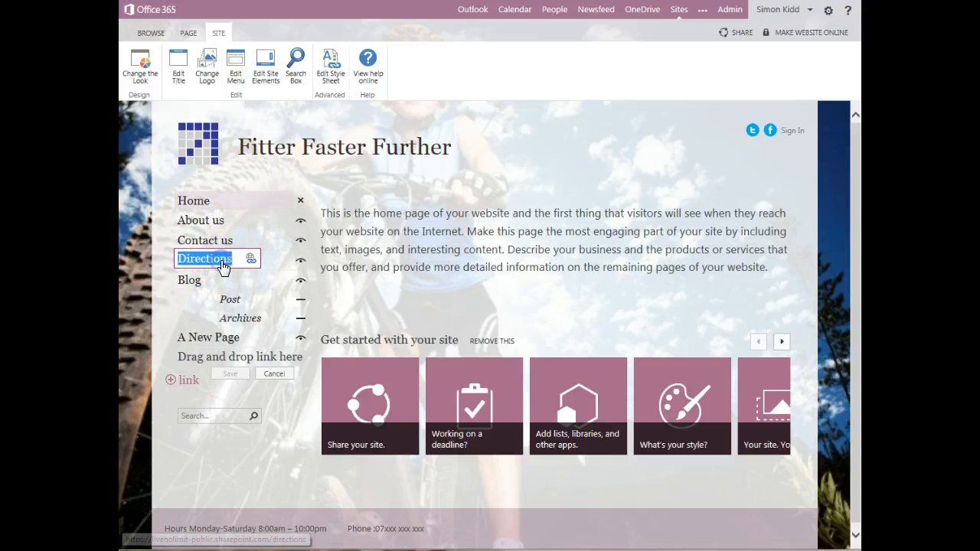
pyautogui.write('G')
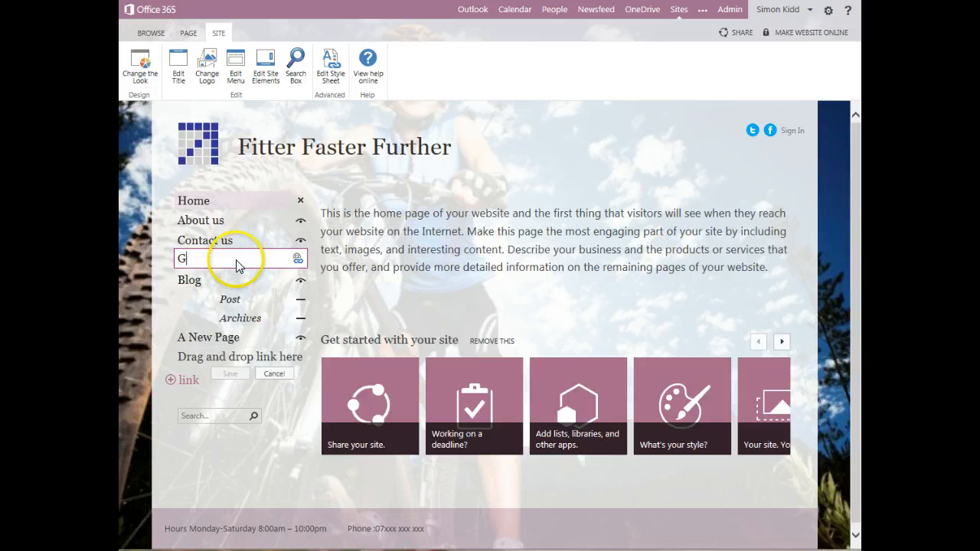
pyautogui.write('etting Here')
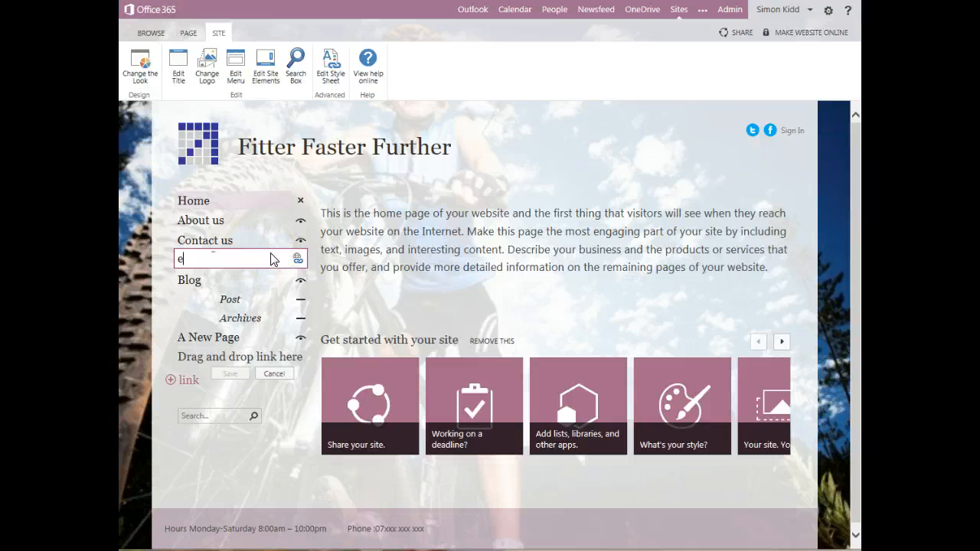
pyautogui.press('Return')
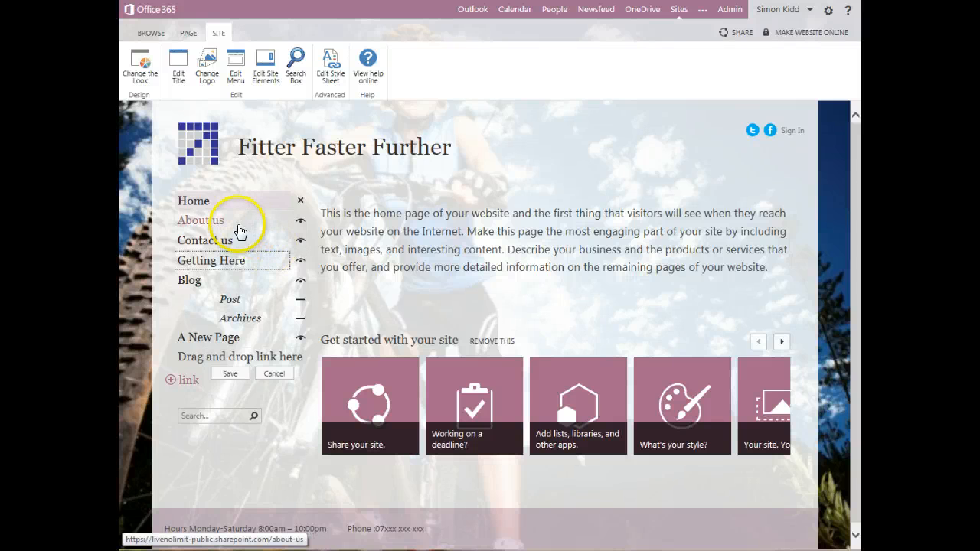
# Move the Contact us link below A New Page at the end of the navigation menu and save the menu.
pyautogui.click(207, 244)
pyautogui.moveTo(207, 244); pyautogui.dragTo(192, 335)
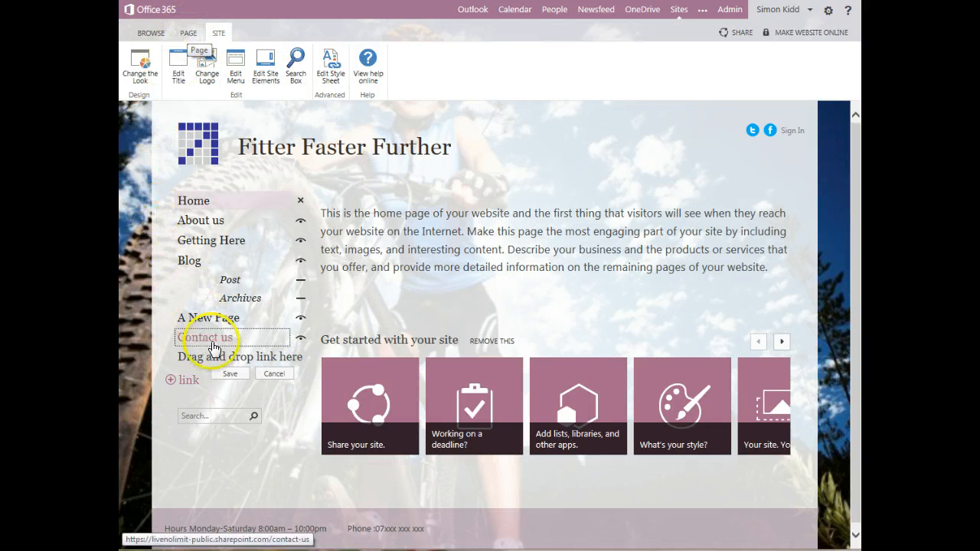
pyautogui.click(229, 374)
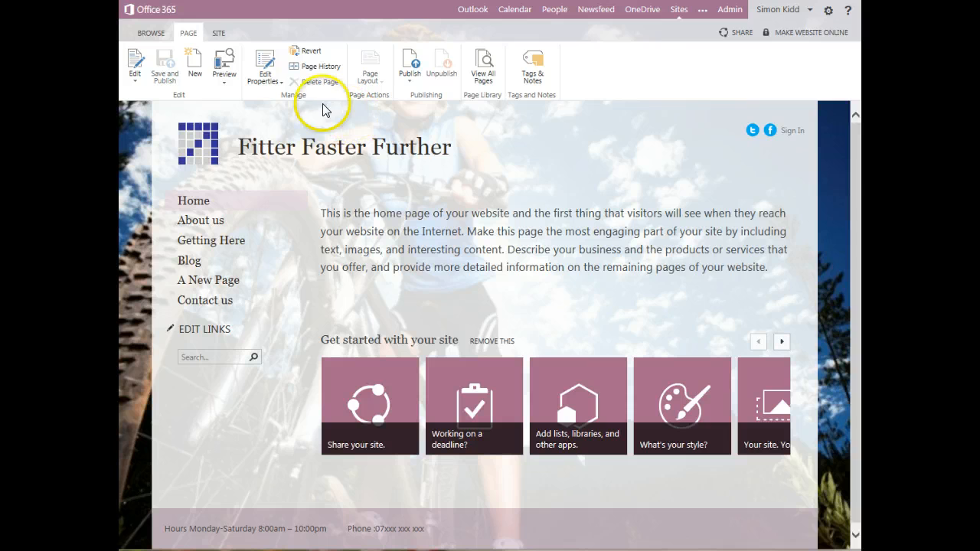
# Create a new site page named "Services".
pyautogui.click(150, 34)
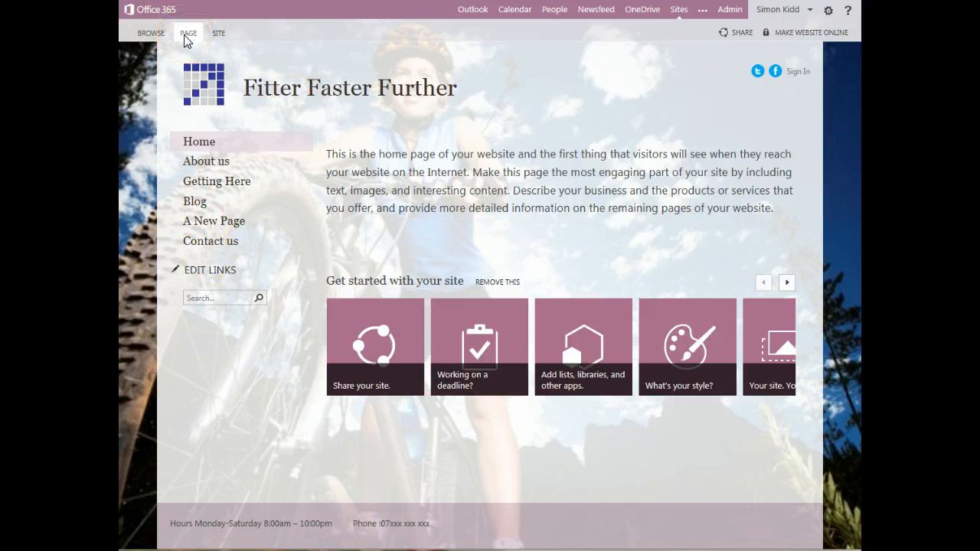
pyautogui.click(193, 65)
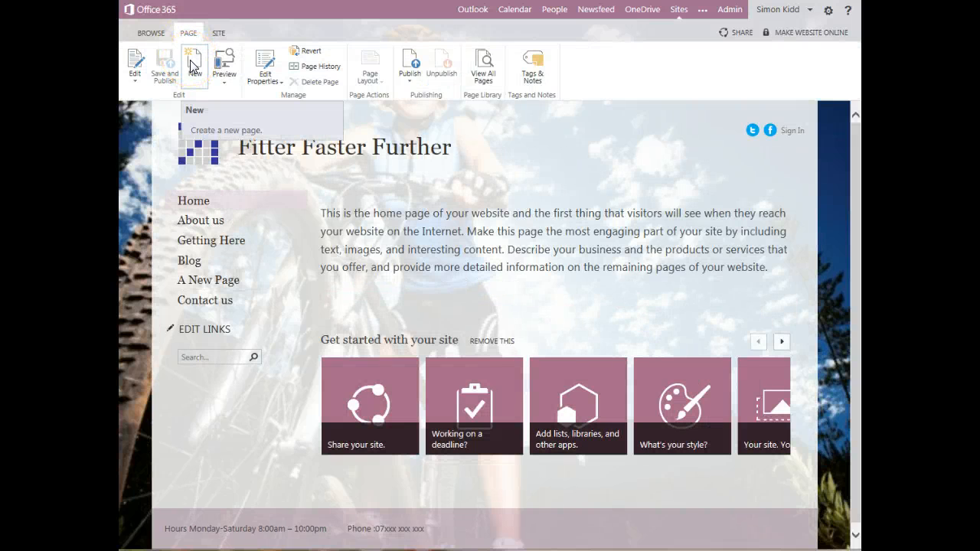
pyautogui.click(191, 62)
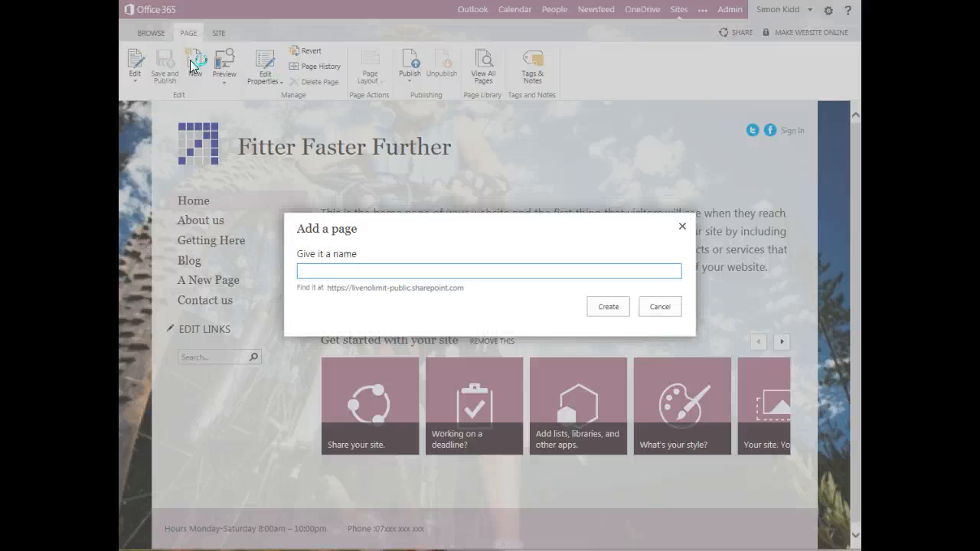
pyautogui.write('Services')
pyautogui.click(616, 305)
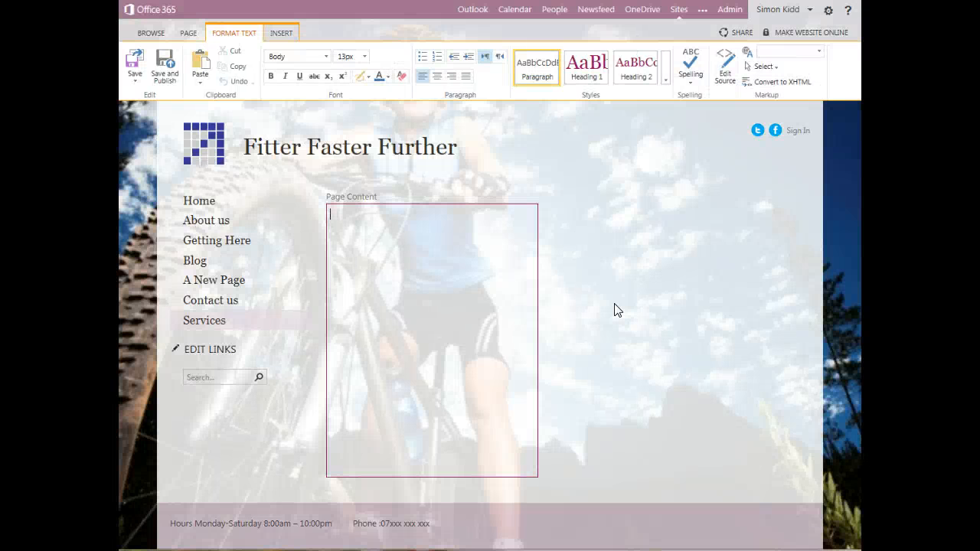
# Paste the copied services text into the new page's content area, allowing the webpage to access the clipboard.
pyautogui.click(350, 220)
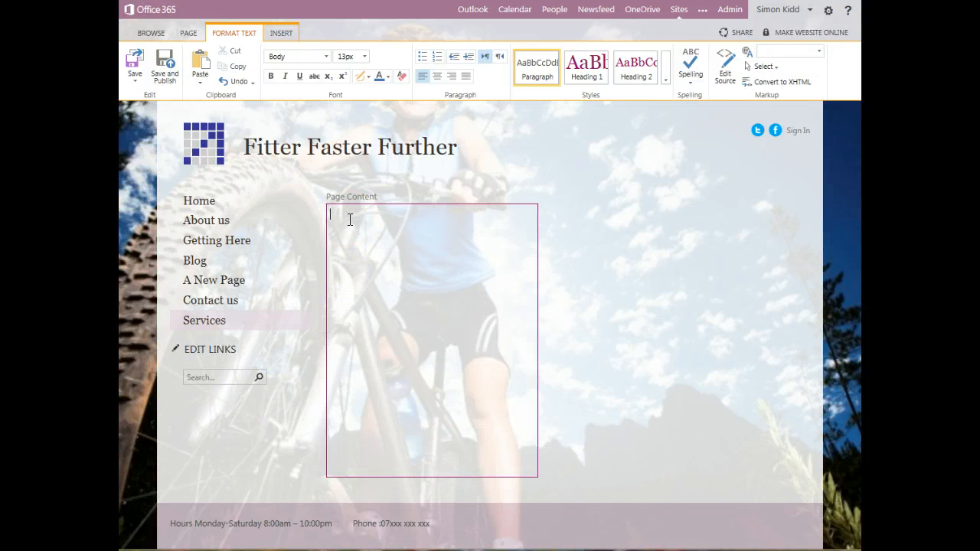
pyautogui.hotkey('ctrl', 'v')
pyautogui.click(746, 295)
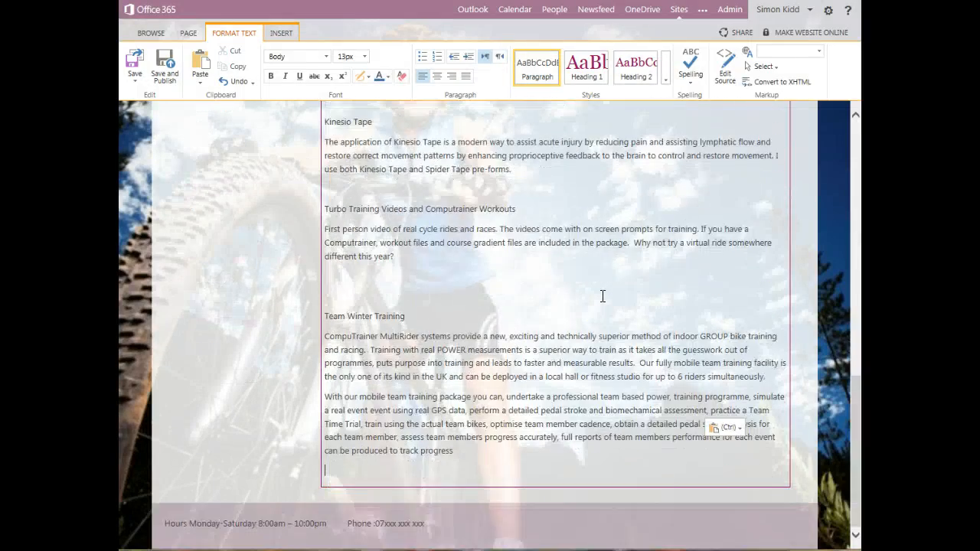
# Save the Services page with its pasted content and leave editing.
pyautogui.scroll(9, 603, 296)
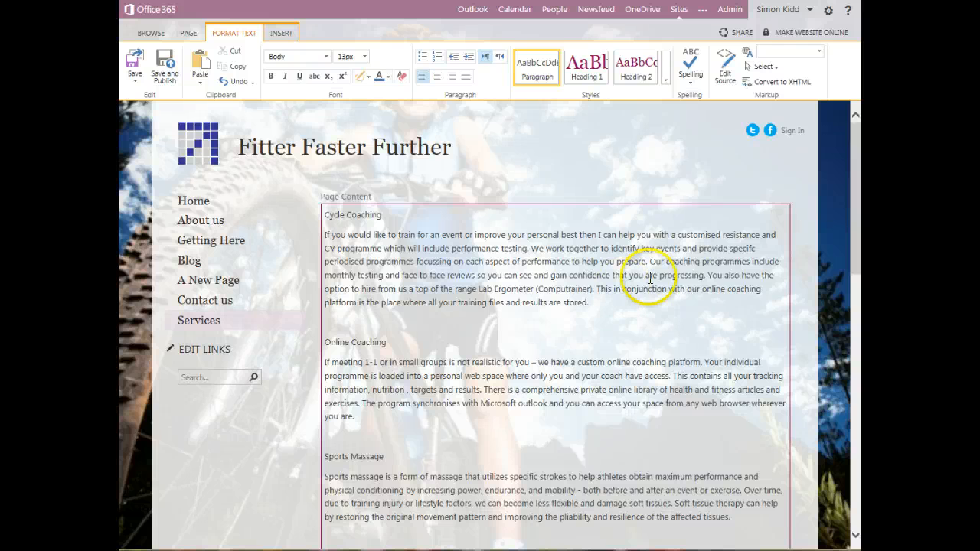
pyautogui.click(135, 84)
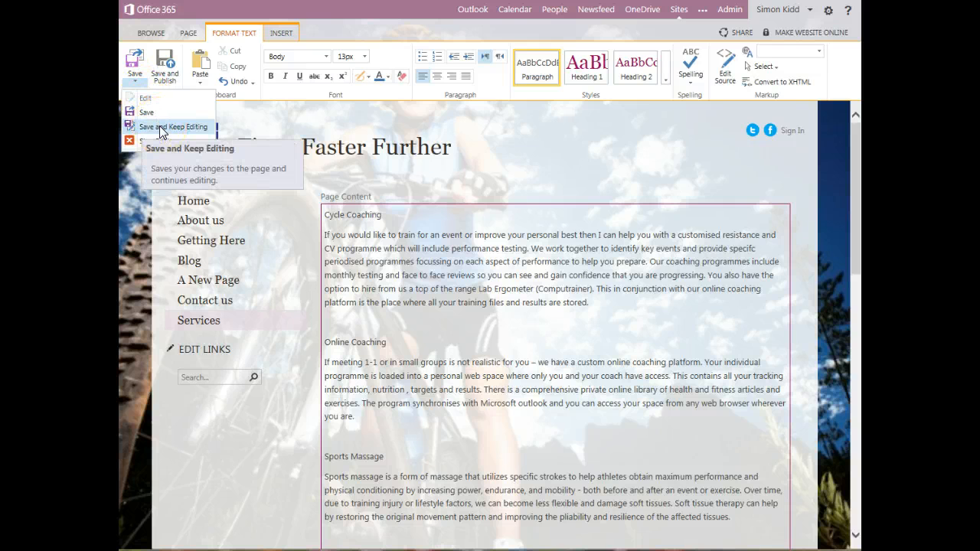
pyautogui.click(148, 113)
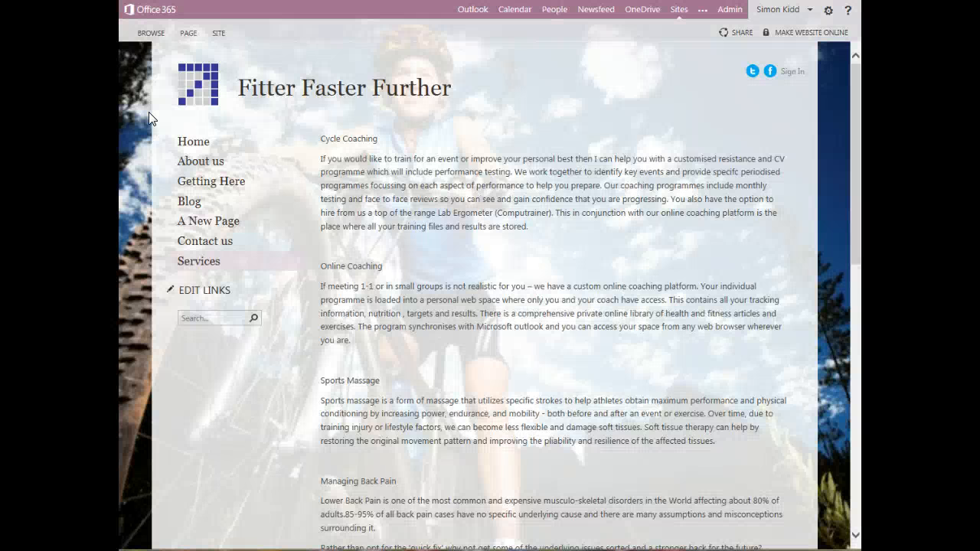
# Launch the blogging app from the Blog page, allowing Word to open, and enter the new website announcement as the post body.
pyautogui.click(188, 202)
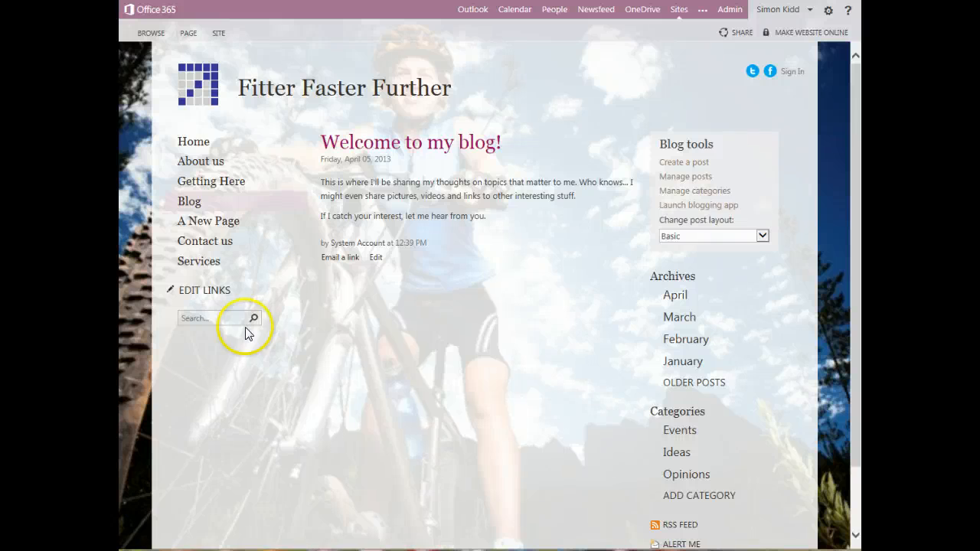
pyautogui.click(676, 207)
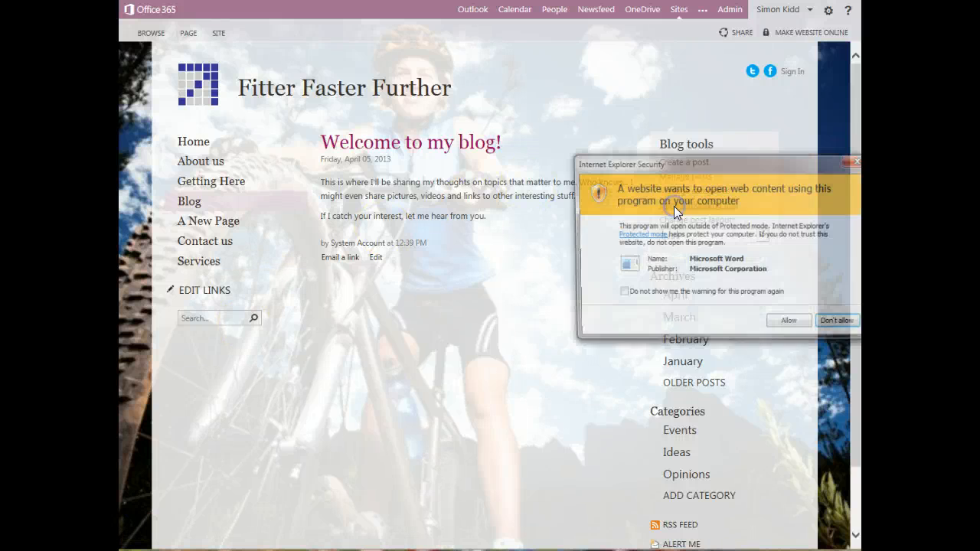
pyautogui.click(789, 325)
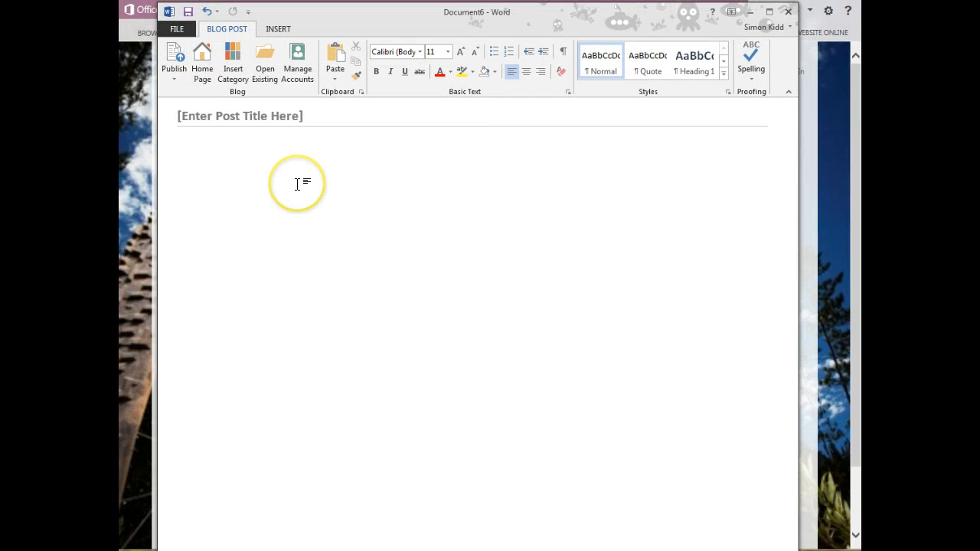
pyautogui.write('Hi everyone, this week we are rolling out our new Website. Use the site to learn about us, check out our great services, hours and directions, and make reservations or enquiries]. We hope you enjoy the new site. Let us know if you have any feedback by adding comments here or connecting with us on facebook. Thanks ! Simon and the Team')
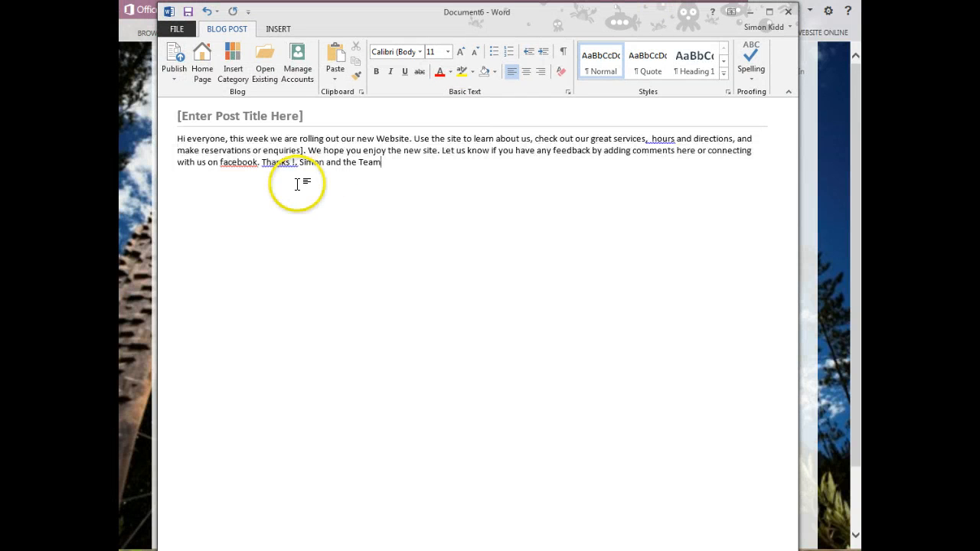
# Title the post "Welcome to our New Website" and publish it to the blog, returning to the website.
pyautogui.click(315, 114)
pyautogui.write('Welc')
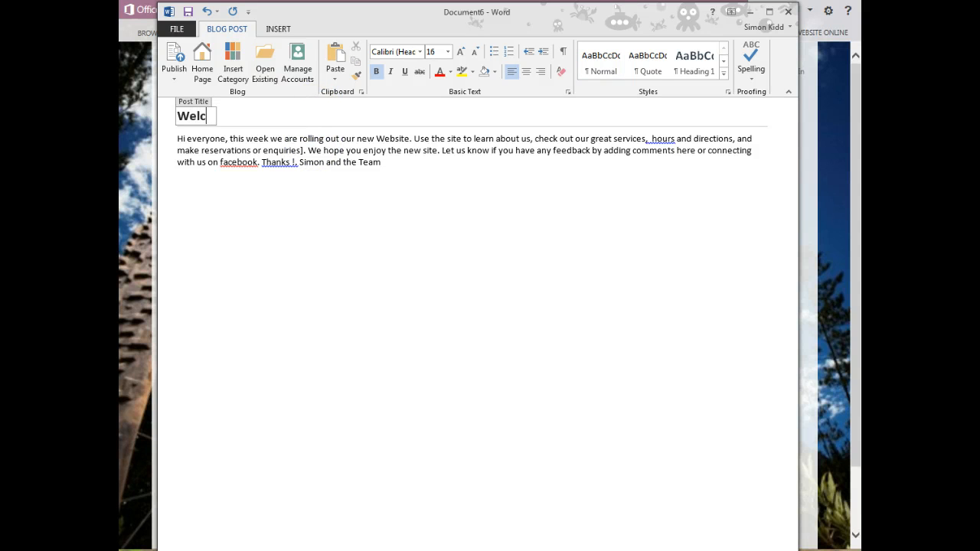
pyautogui.write('ome to our ')
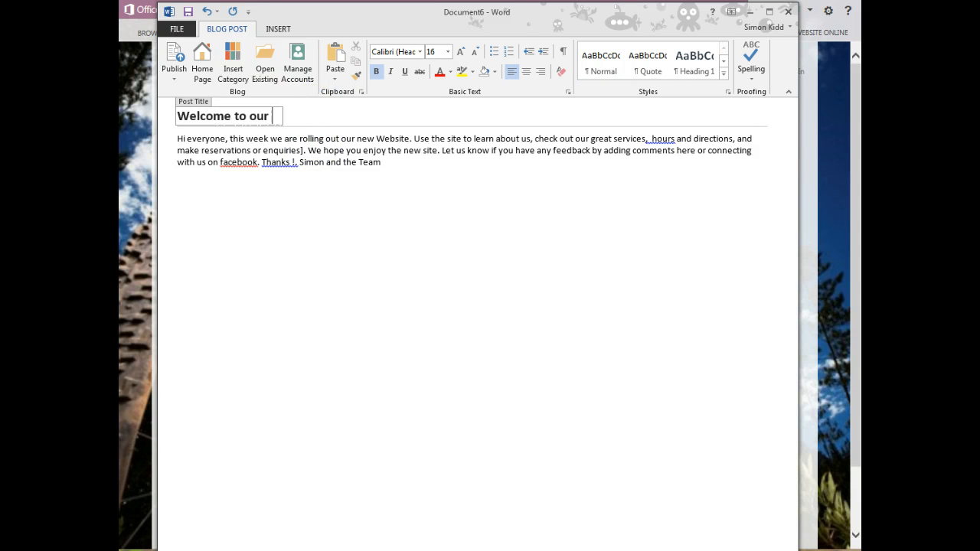
pyautogui.write('New Website')
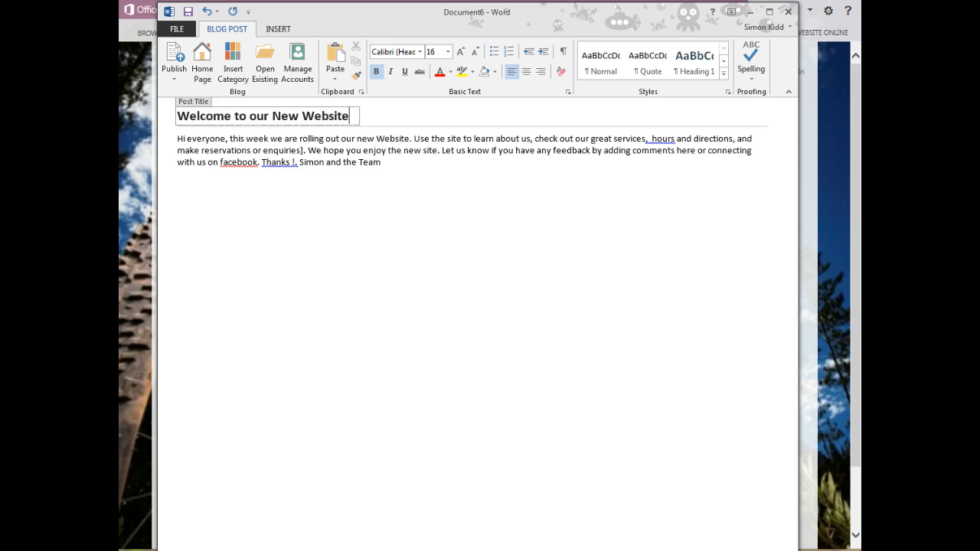
pyautogui.click(174, 62)
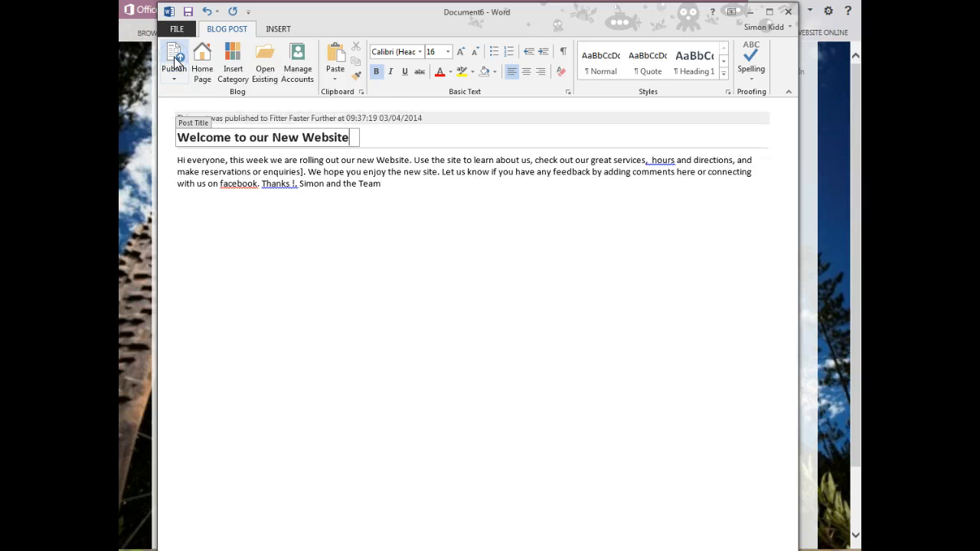
pyautogui.click(752, 12)
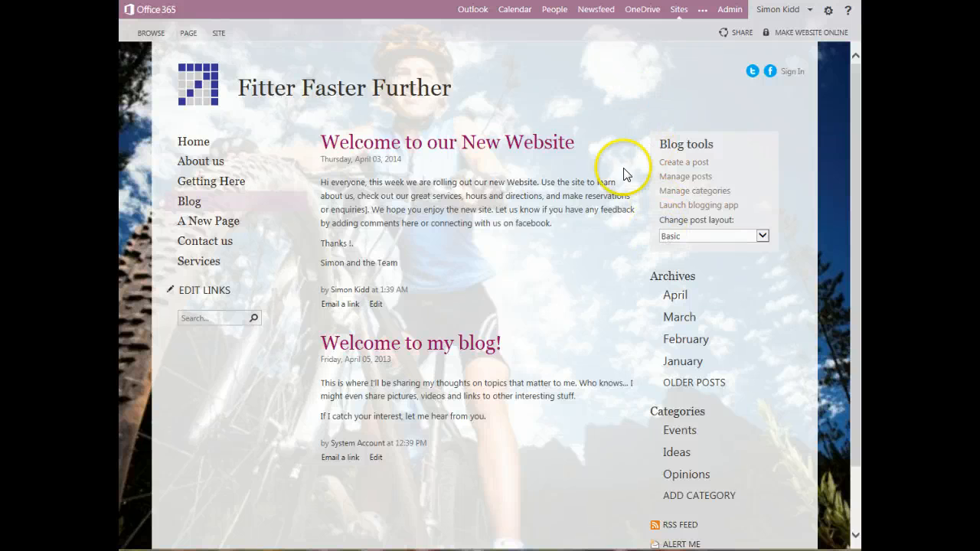
# Open the Home page for editing and apply the Right sidebar page layout.
pyautogui.click(193, 142)
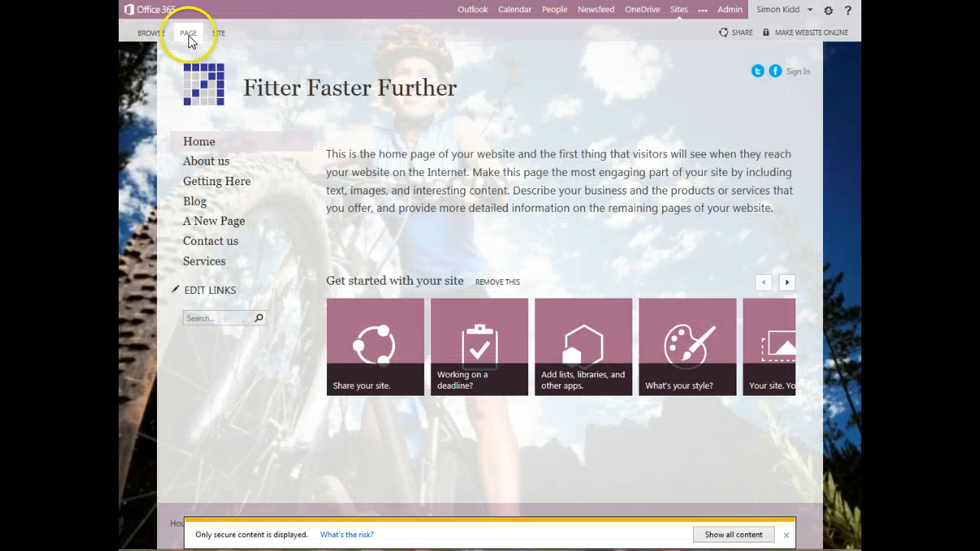
pyautogui.click(190, 34)
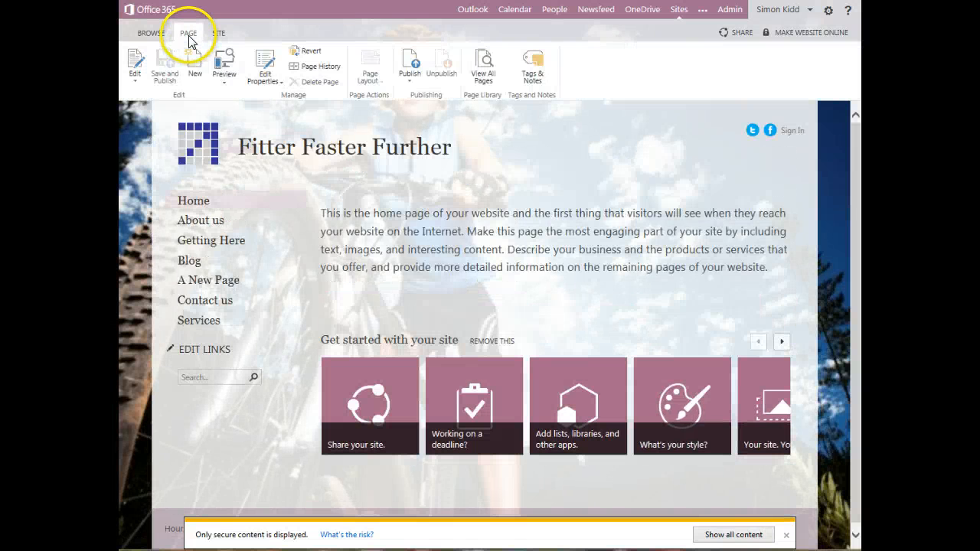
pyautogui.click(137, 68)
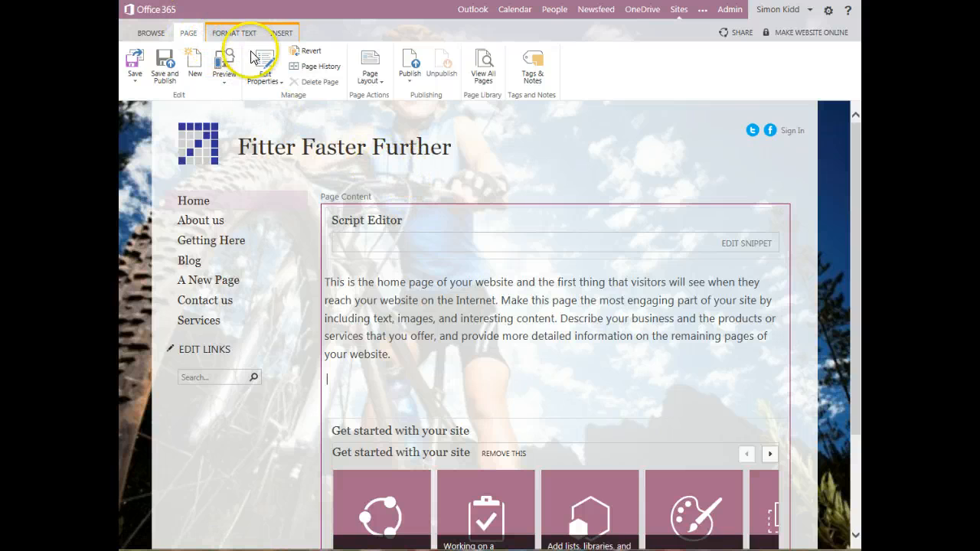
pyautogui.click(371, 73)
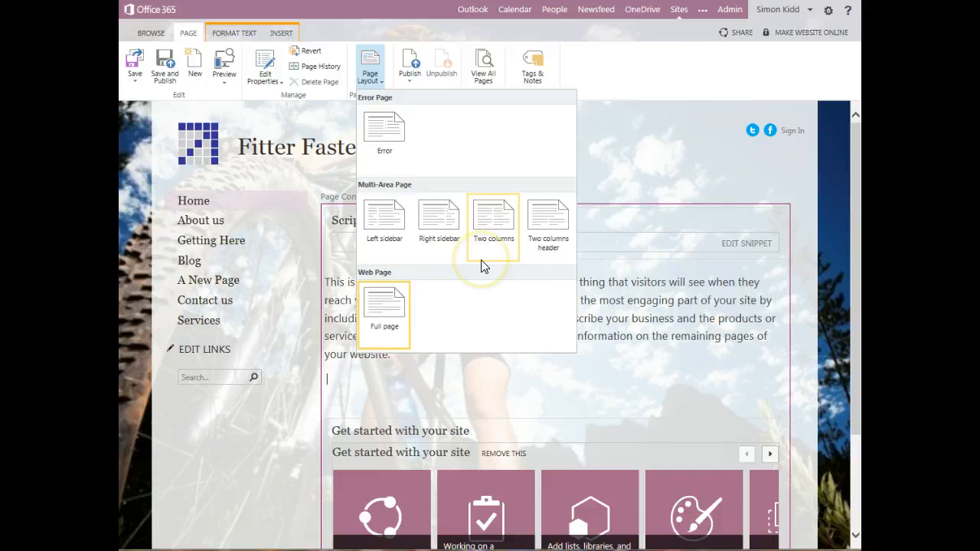
pyautogui.click(447, 217)
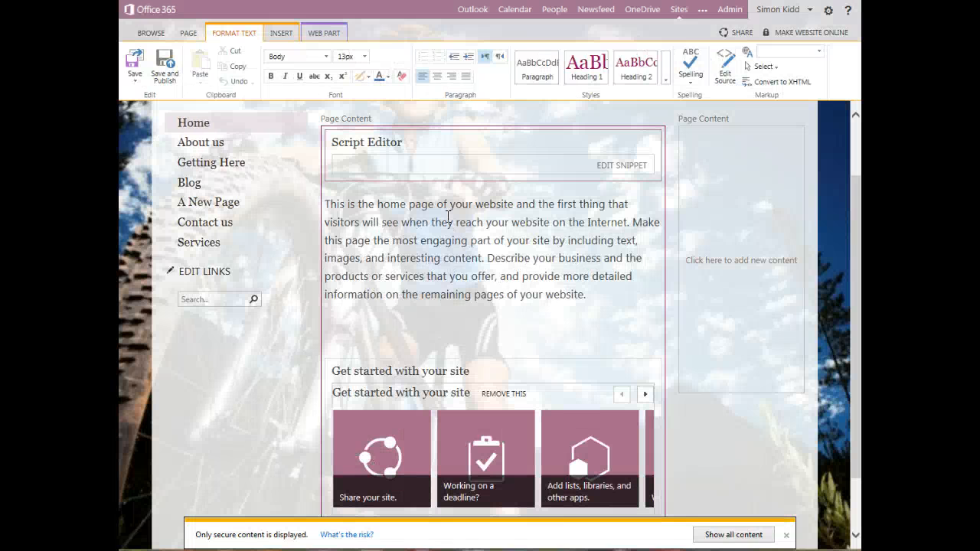
# Paste the copied trainer testimonial above the home page's introductory text, allowing the webpage to access the clipboard.
pyautogui.click(325, 280)
pyautogui.press('Return')
pyautogui.press('Return')
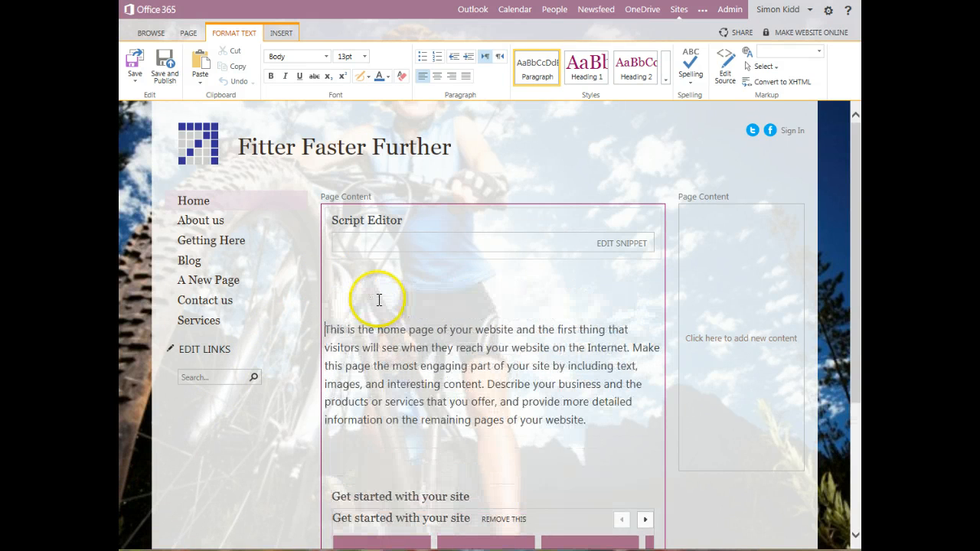
pyautogui.press('BackSpace')
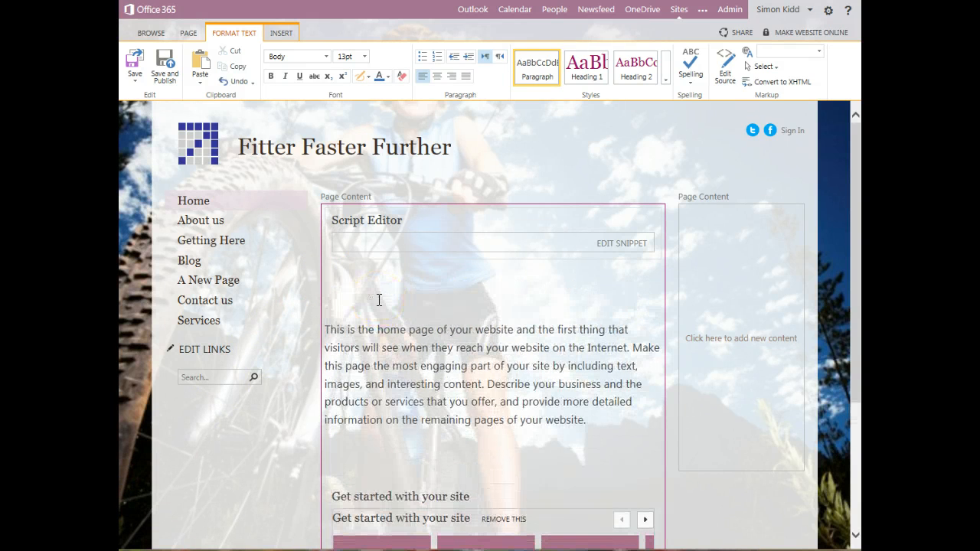
pyautogui.hotkey('ctrl', 'v')
pyautogui.click(746, 297)
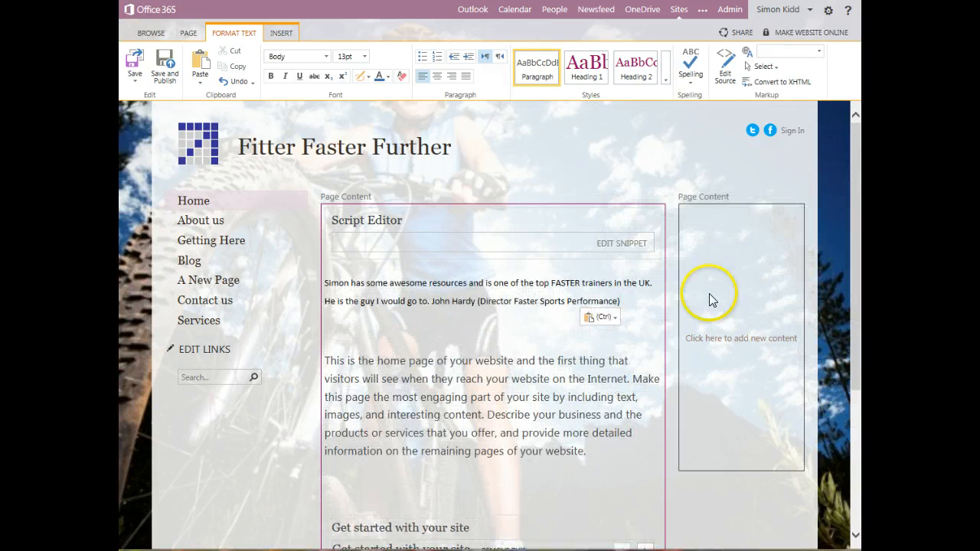
# Set the testimonial's font size to 18, enclose the quote in quotation marks and put its attribution on a separate line.
pyautogui.moveTo(327, 285); pyautogui.dragTo(622, 301)
pyautogui.click(365, 57)
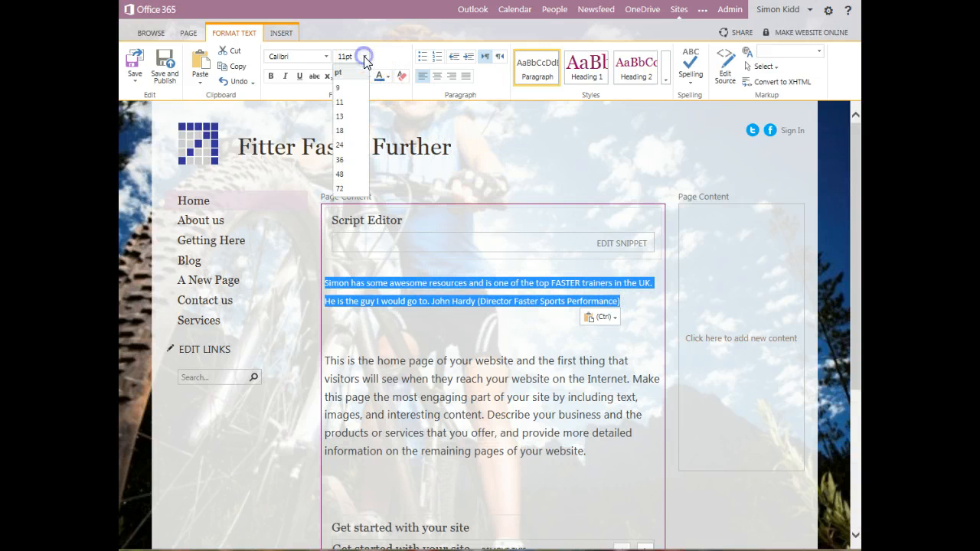
pyautogui.click(341, 132)
pyautogui.click(360, 293)
pyautogui.write('"')
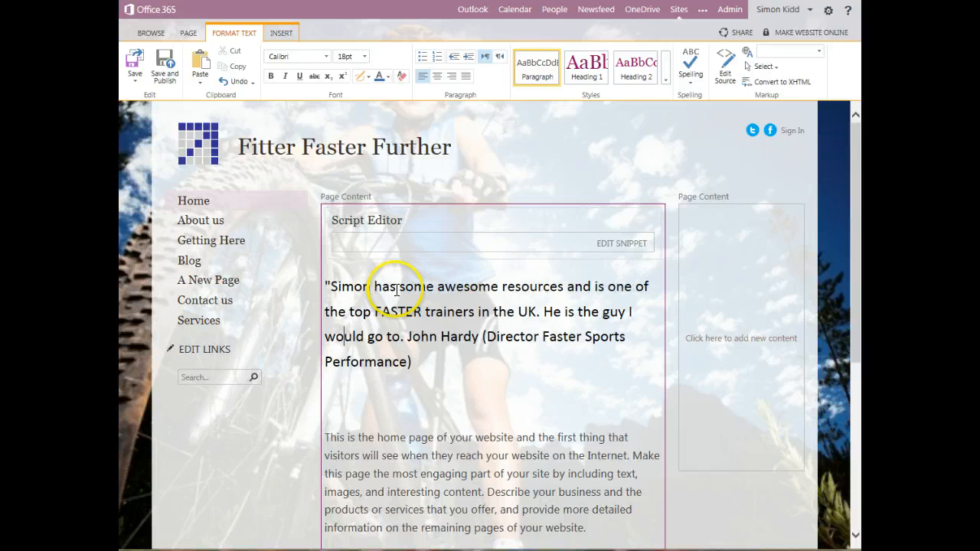
pyautogui.write('"')
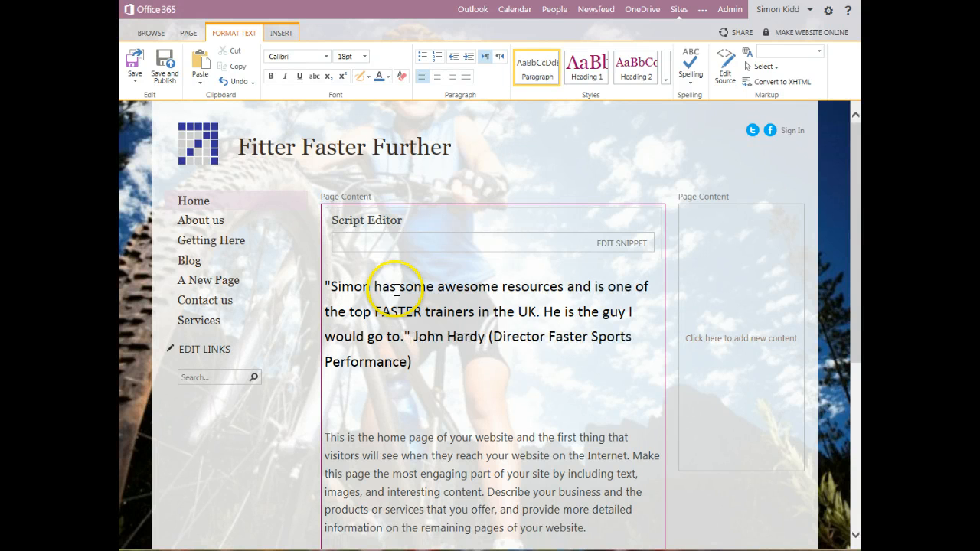
pyautogui.press('Return')
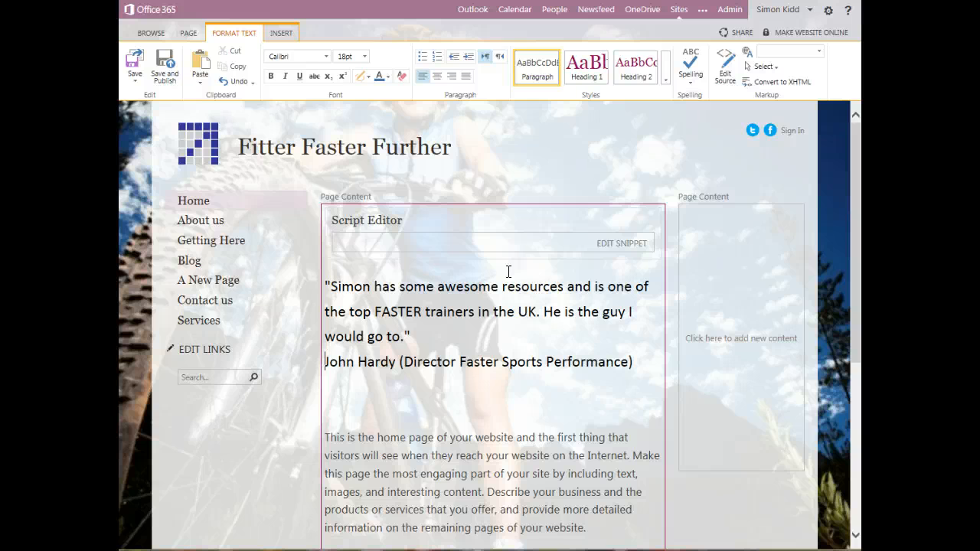
# Paste the copied business description below the testimonial, allowing clipboard access, and remove the blank space between them.
pyautogui.click(346, 395)
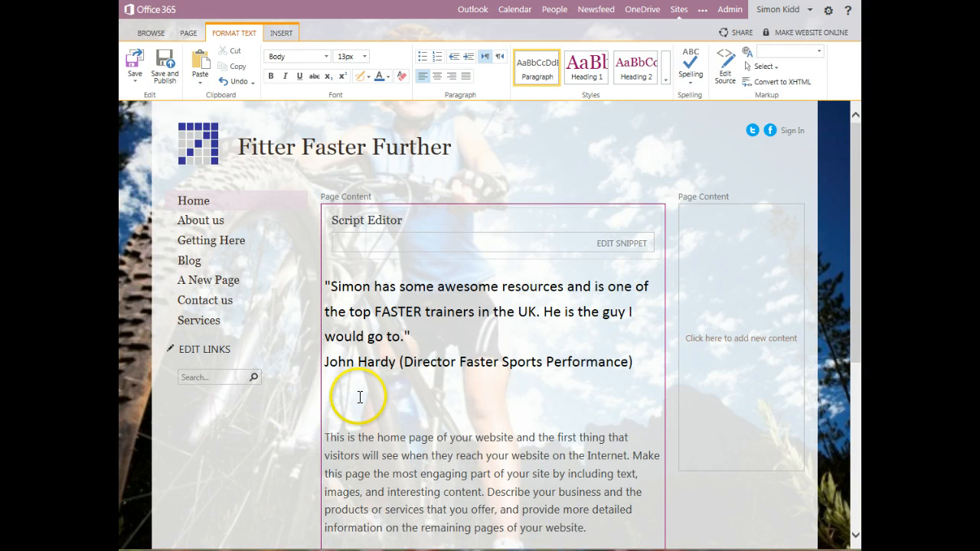
pyautogui.hotkey('ctrl', 'v')
pyautogui.click(747, 295)
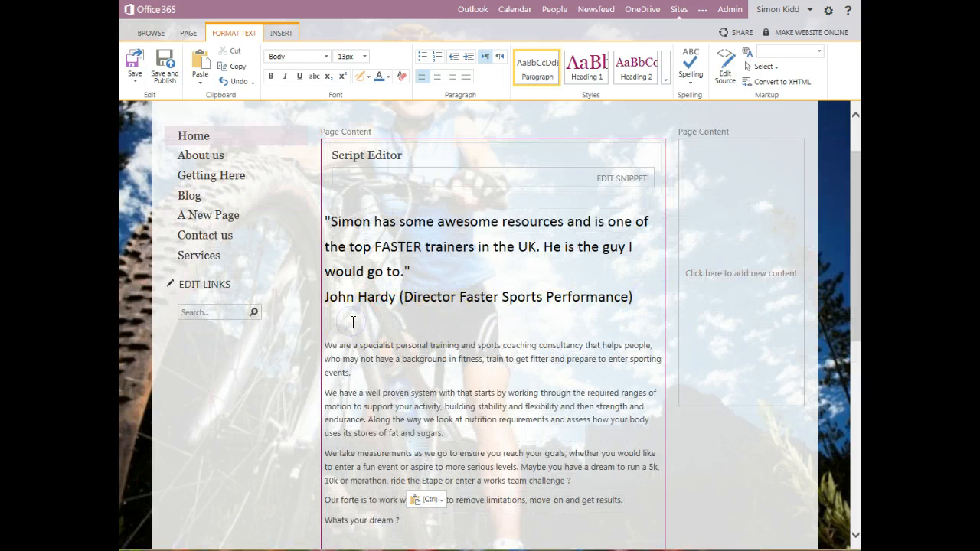
pyautogui.press('BackSpace')
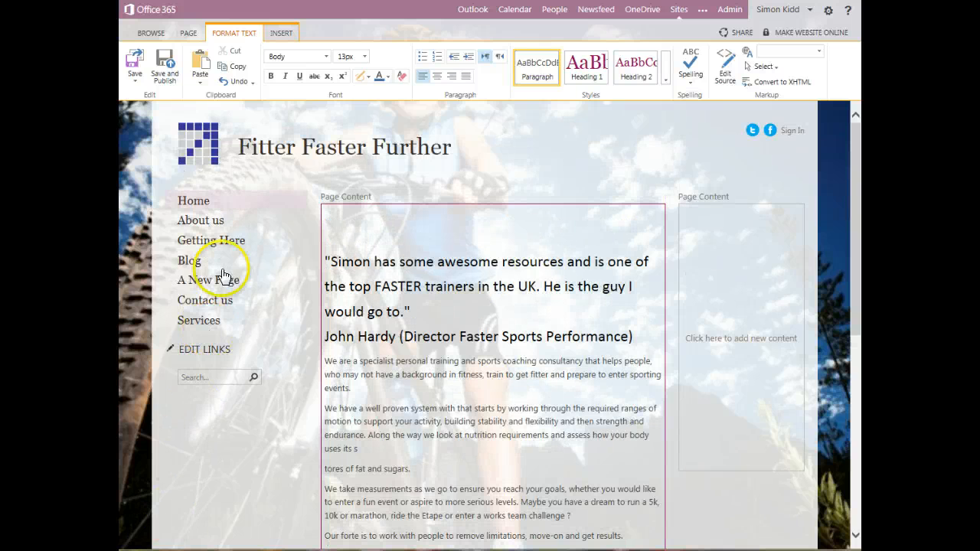
# Insert the picture Microsoft Winner.jpg from the computer above the testimonial on the home page.
pyautogui.click(280, 32)
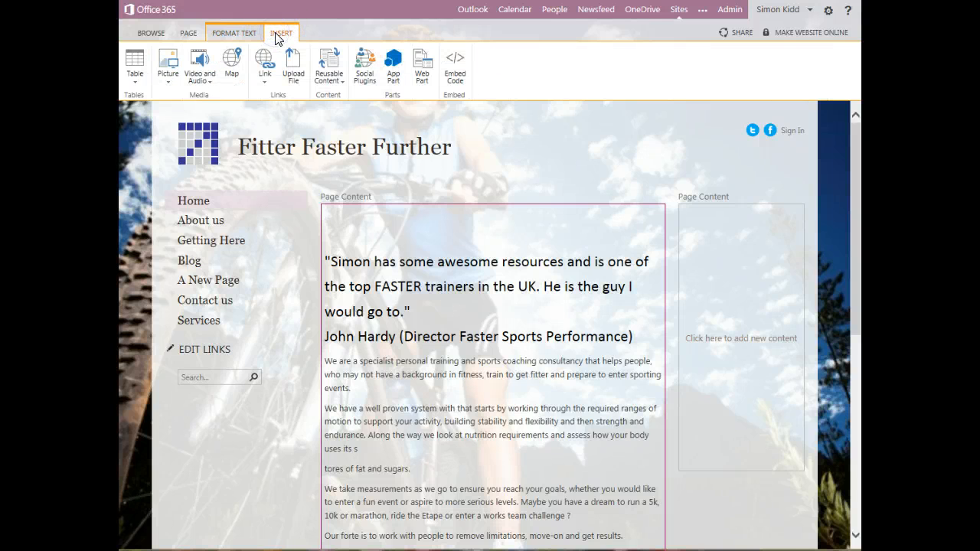
pyautogui.click(162, 69)
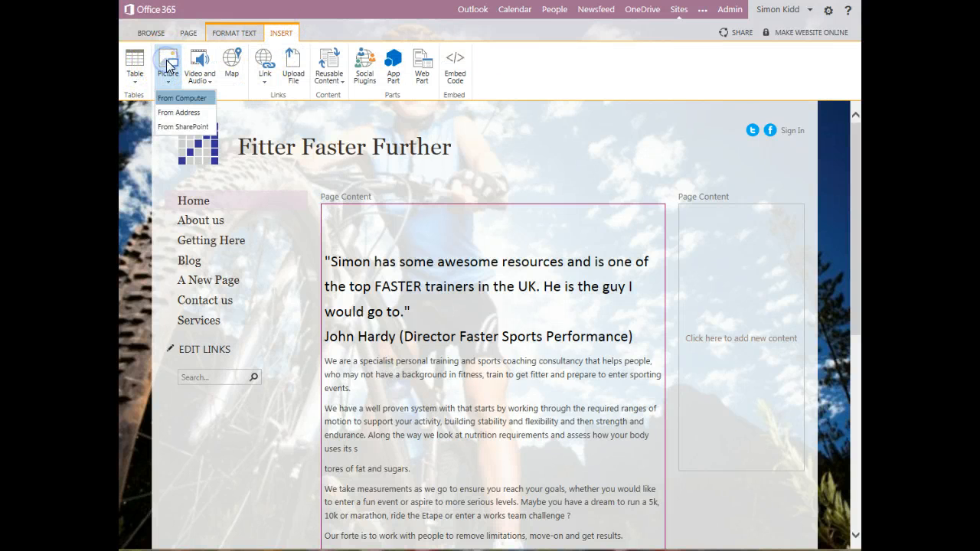
pyautogui.click(174, 97)
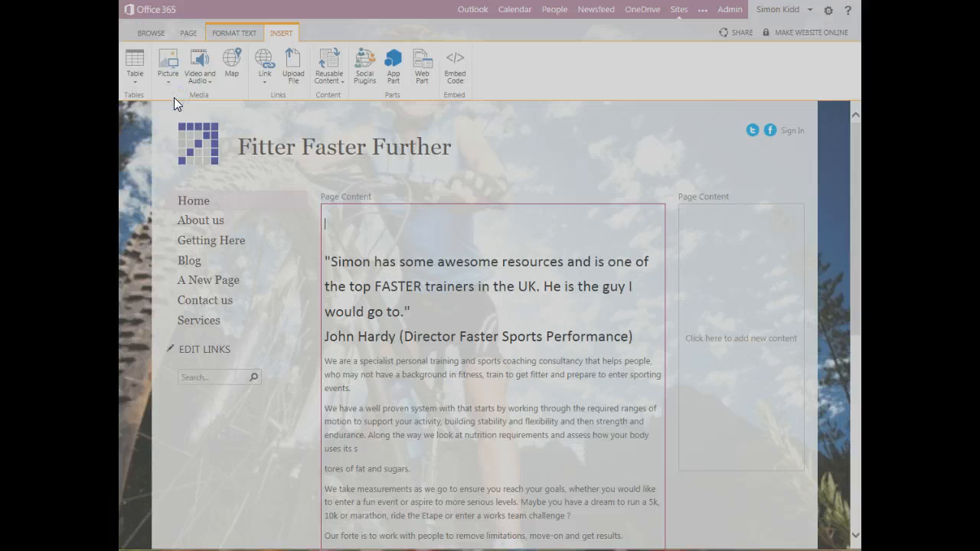
pyautogui.click(638, 226)
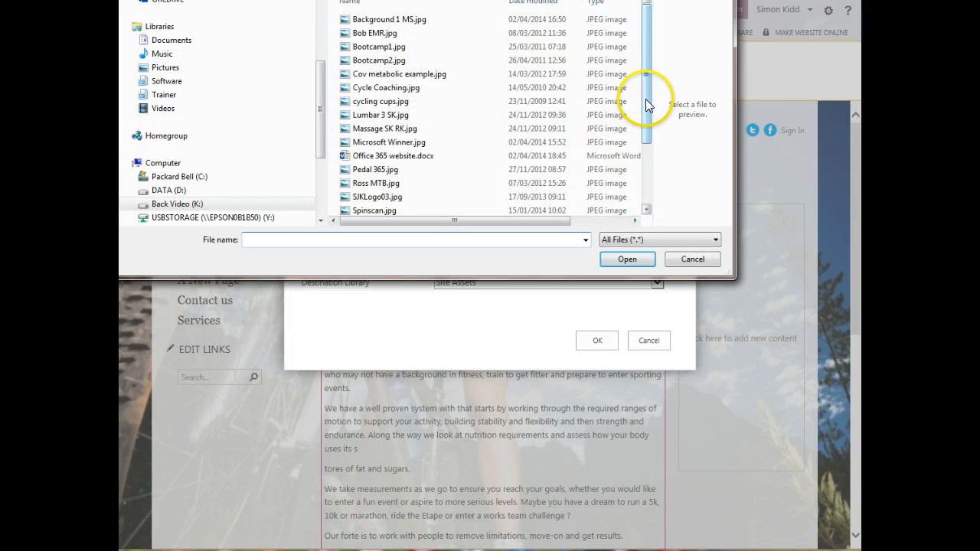
pyautogui.click(398, 141)
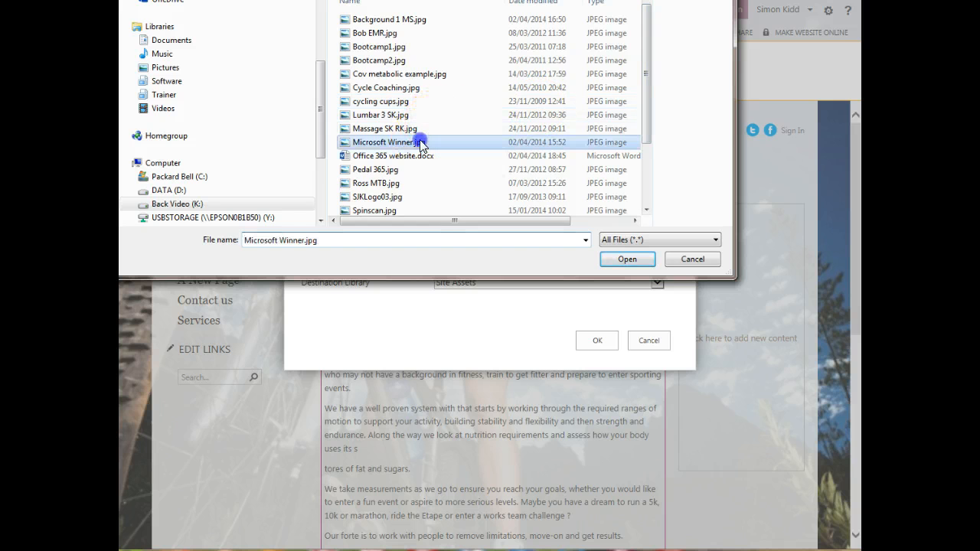
pyautogui.click(613, 261)
pyautogui.click(598, 341)
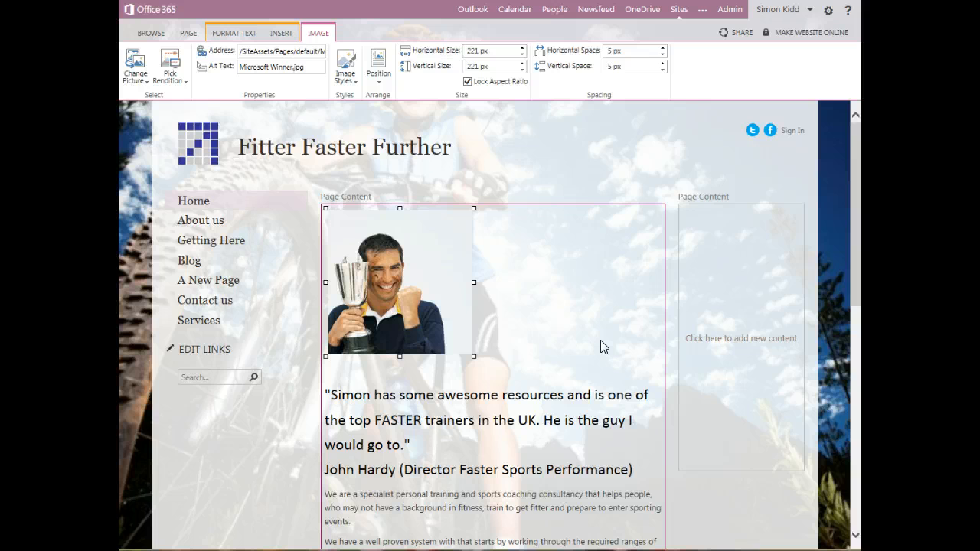
# Make the inserted winner picture slightly smaller, keeping its proportions, and select it again.
pyautogui.click(601, 347)
pyautogui.click(154, 529)
pyautogui.click(389, 311)
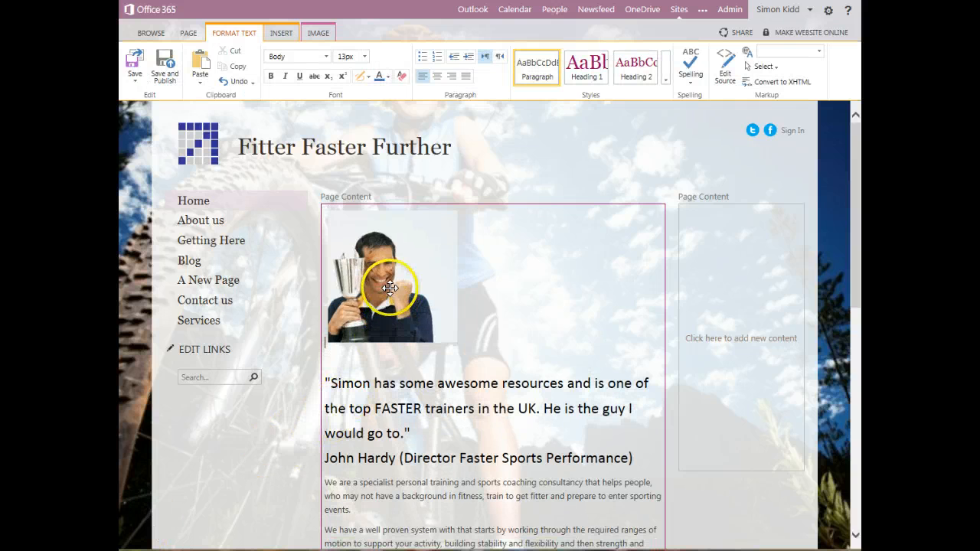
pyautogui.click(348, 264)
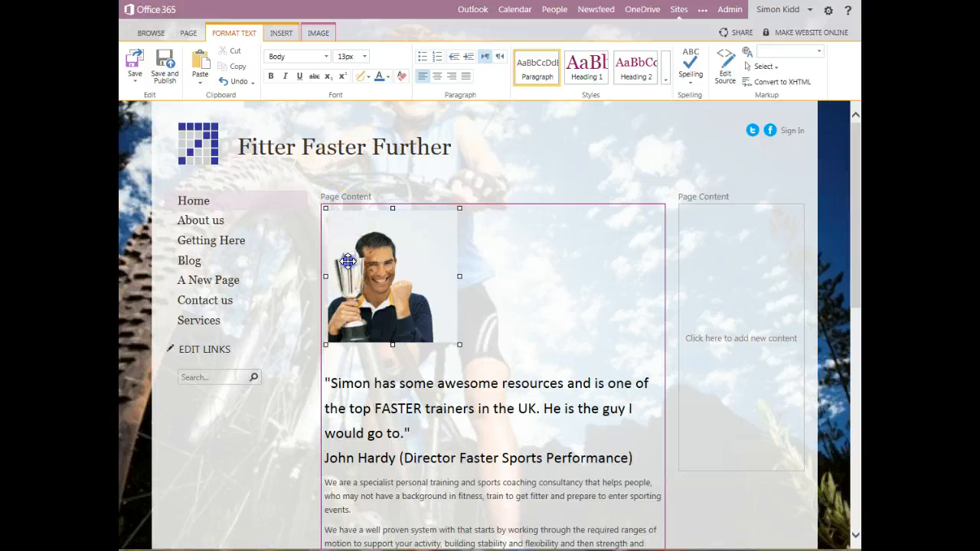
# Position the winner picture on the left so the testimonial wraps beside it, and adjust its size by a corner.
pyautogui.click(319, 33)
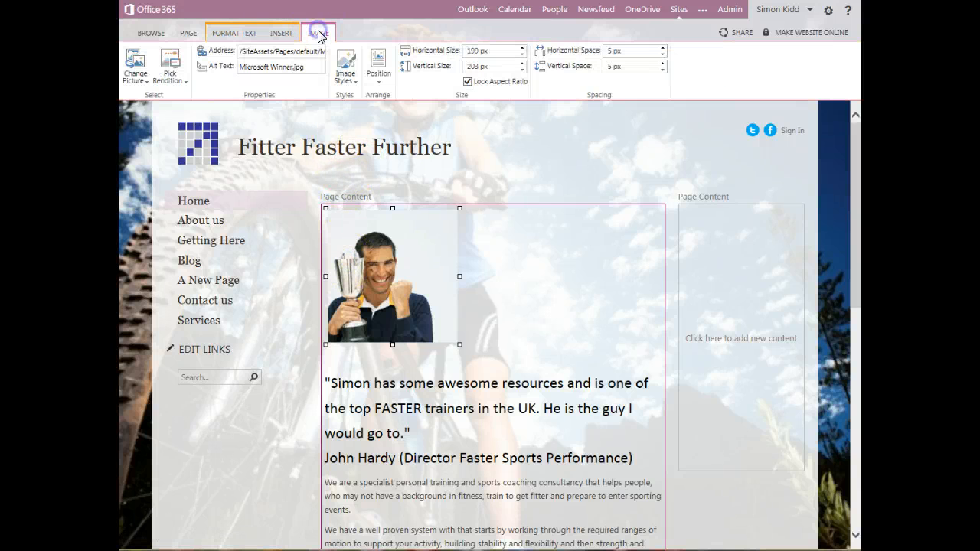
pyautogui.click(377, 83)
pyautogui.click(376, 114)
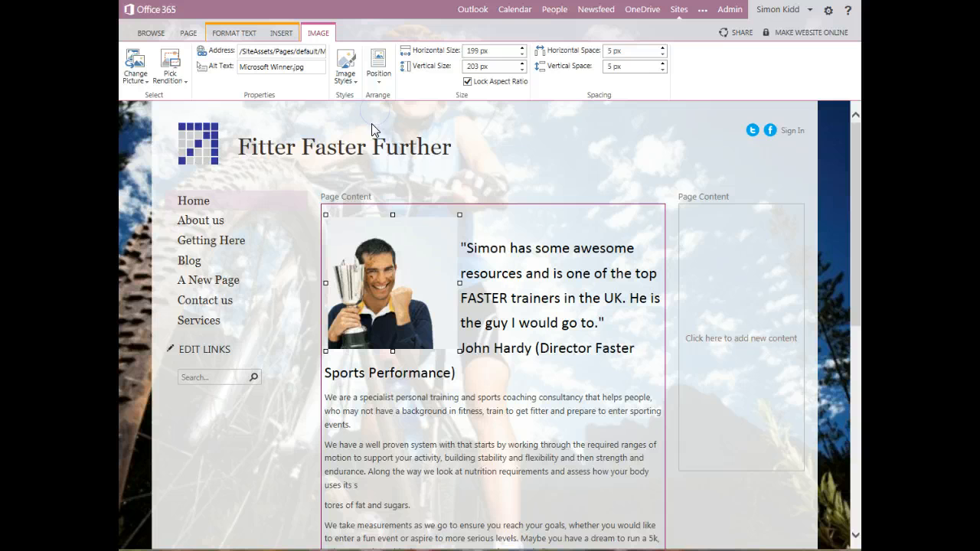
pyautogui.moveTo(456, 350); pyautogui.dragTo(448, 336)
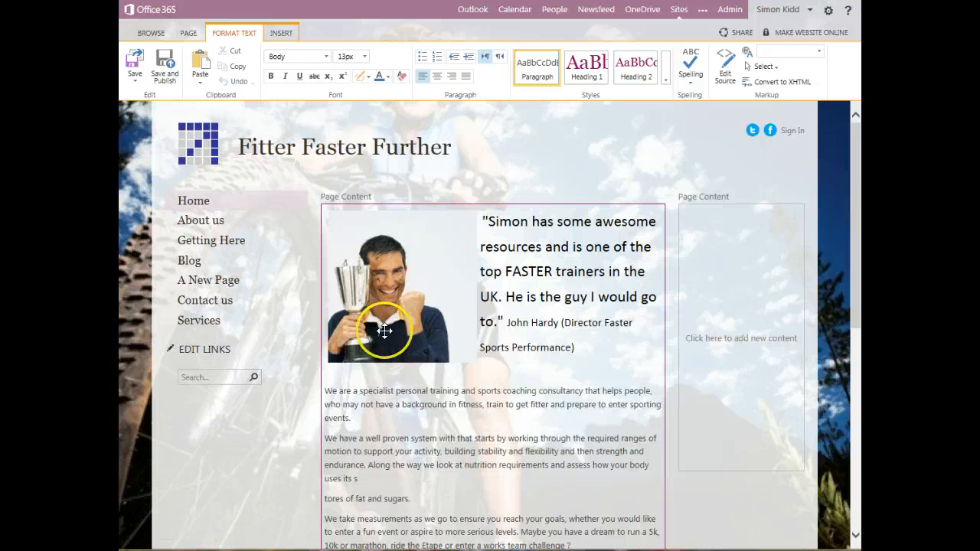
# Place the cursor below "Whats your dream ?" and browse the Public-facing Websites apps in the SharePoint Store.
pyautogui.moveTo(856, 170); pyautogui.dragTo(856, 294)
pyautogui.click(328, 349)
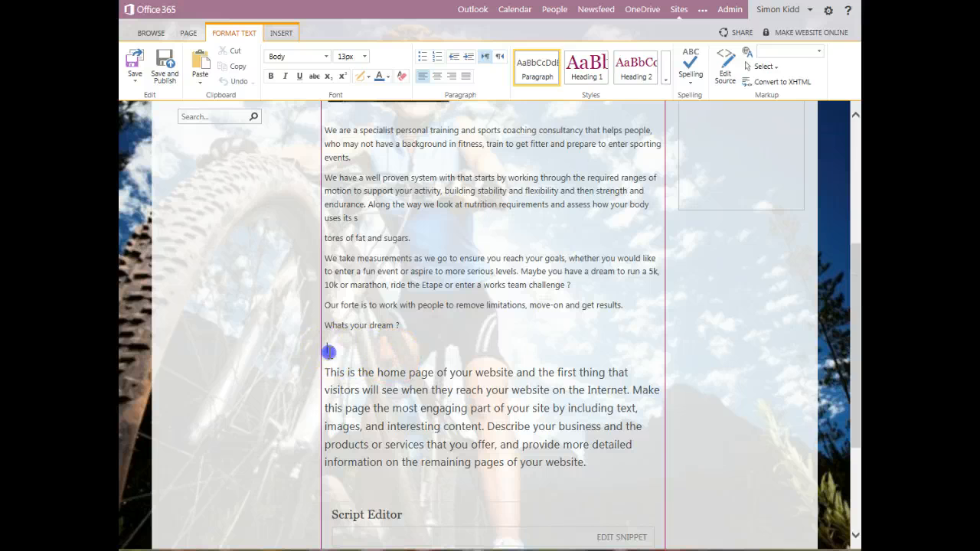
pyautogui.click(283, 34)
pyautogui.click(363, 69)
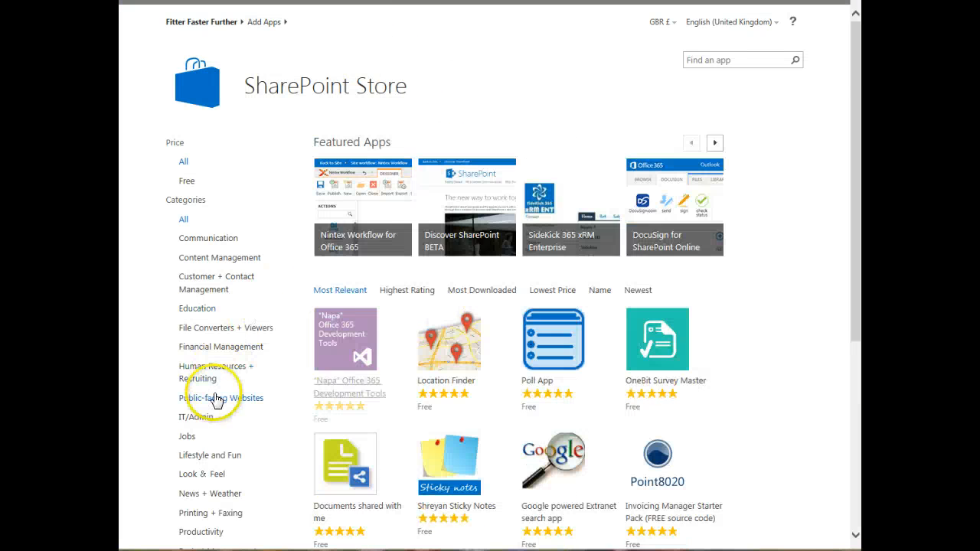
pyautogui.click(214, 398)
pyautogui.moveTo(859, 176); pyautogui.dragTo(855, 291)
pyautogui.click(560, 392)
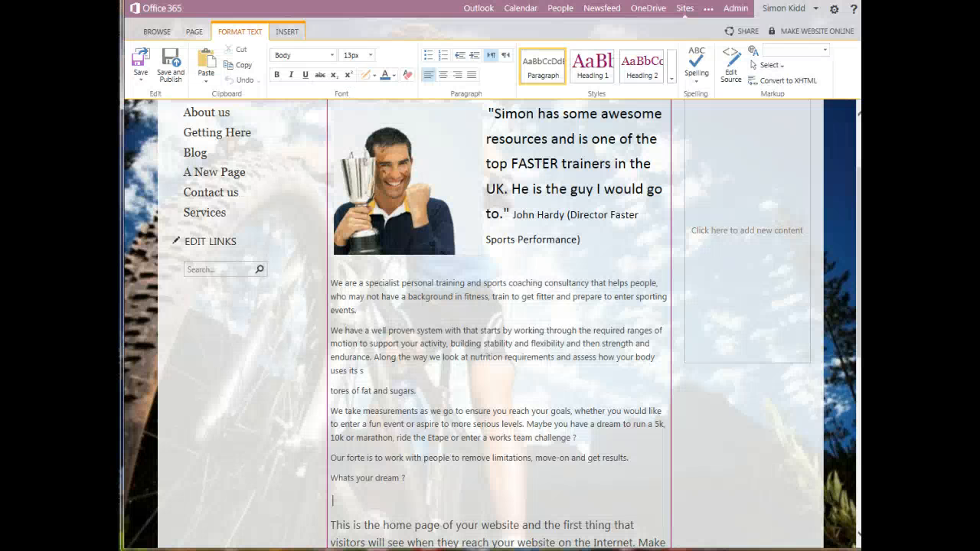
# Insert the Facebook Like Button social plugin on the blank line below "Whats your dream ?" on the home page.
pyautogui.click(329, 502)
pyautogui.click(373, 468)
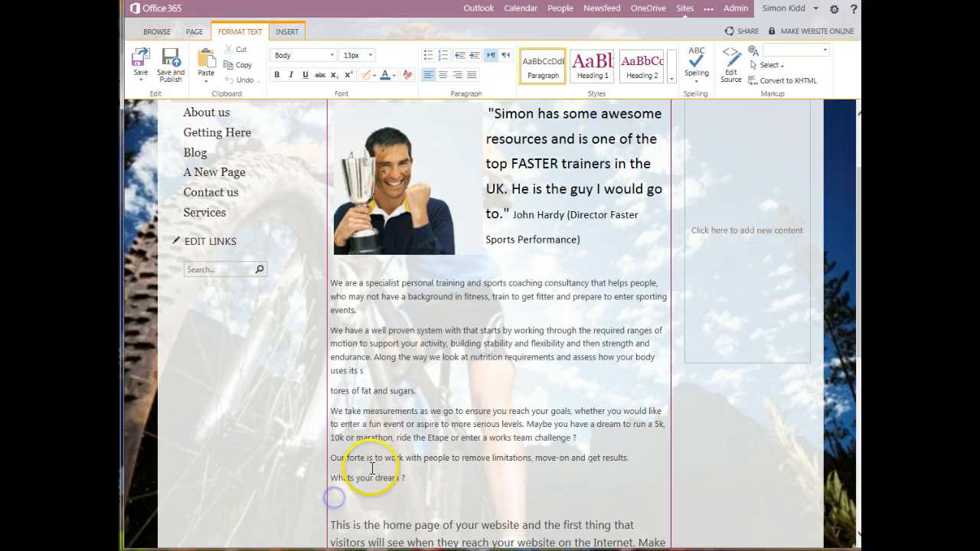
pyautogui.click(288, 31)
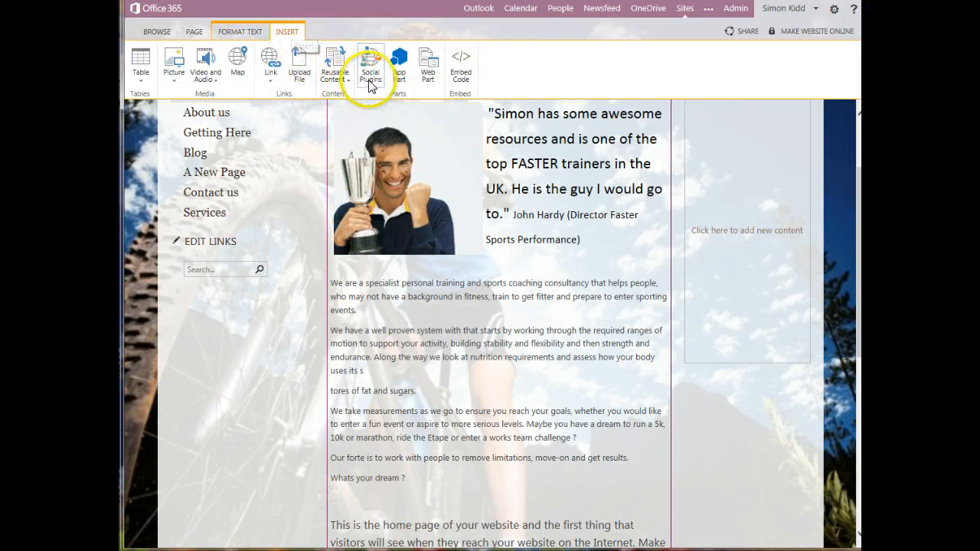
pyautogui.click(399, 65)
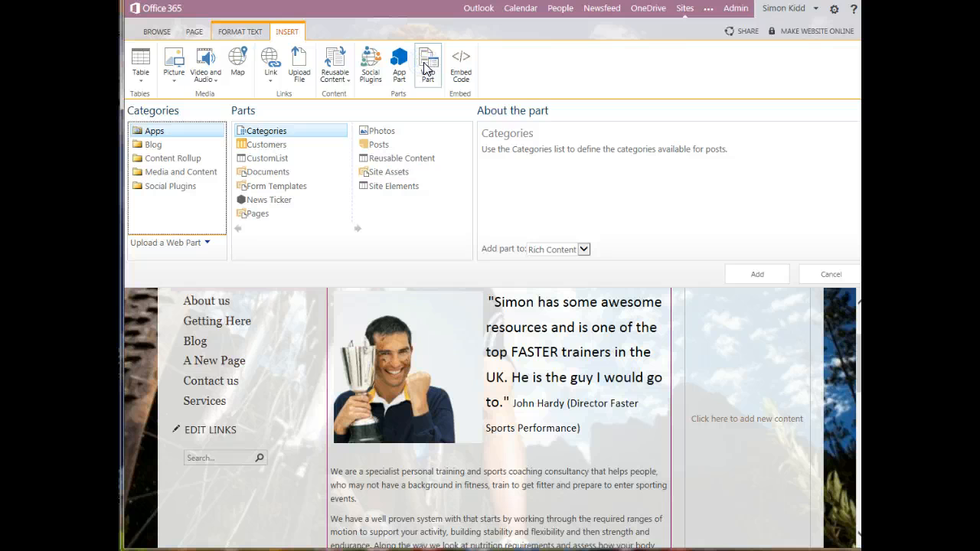
pyautogui.click(189, 186)
pyautogui.moveTo(273, 135); pyautogui.dragTo(625, 260)
pyautogui.click(756, 275)
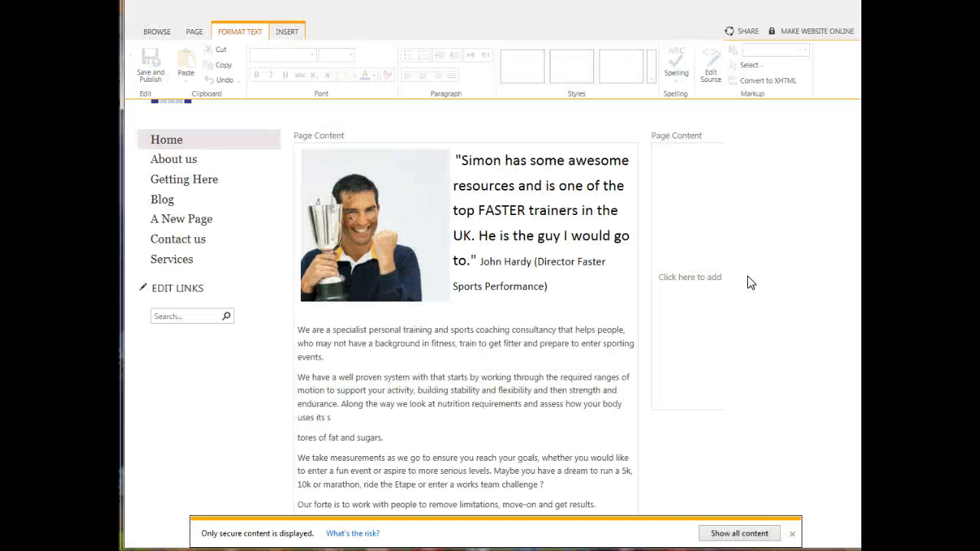
pyautogui.click(767, 394)
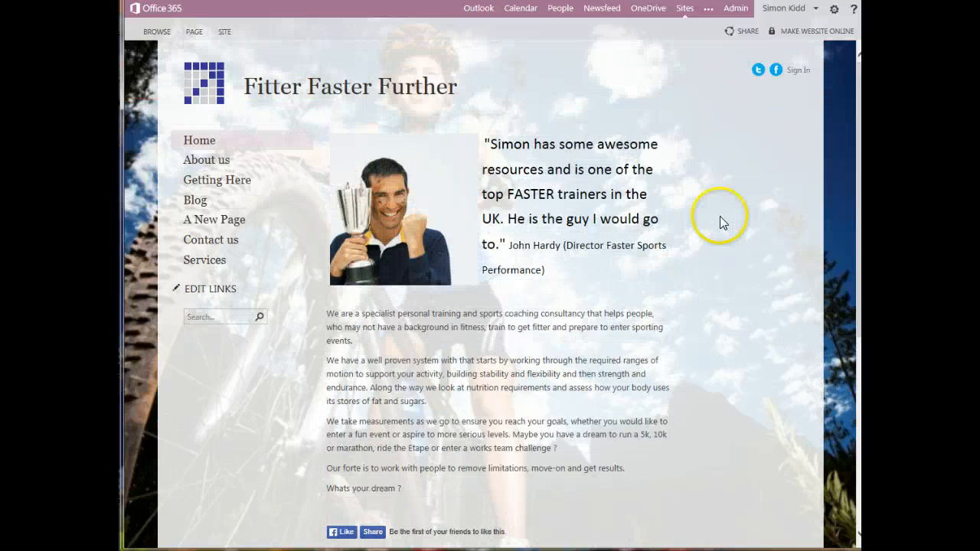
pyautogui.scroll(-4, 722, 219)
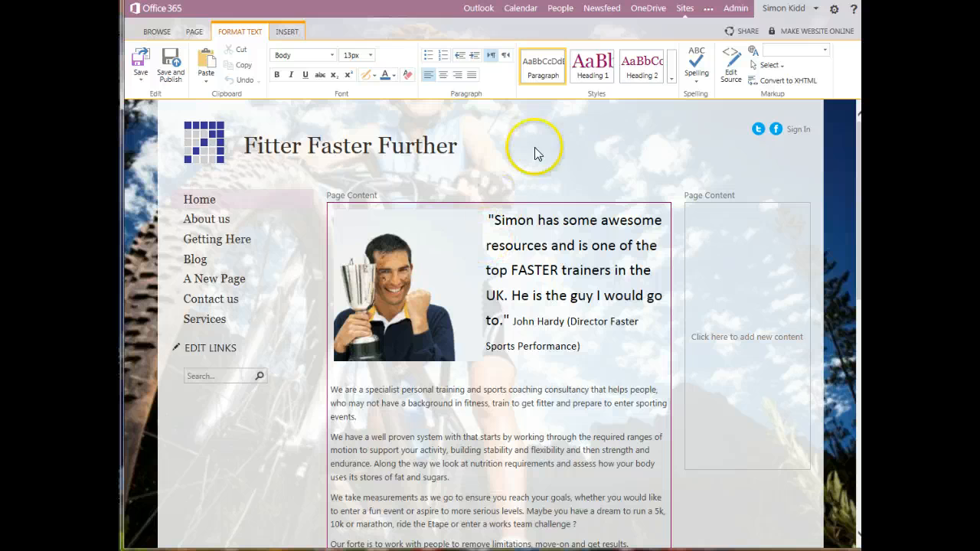
# Enter the heading text "Our Services:" in the empty narrow content column of the home page.
pyautogui.click(702, 221)
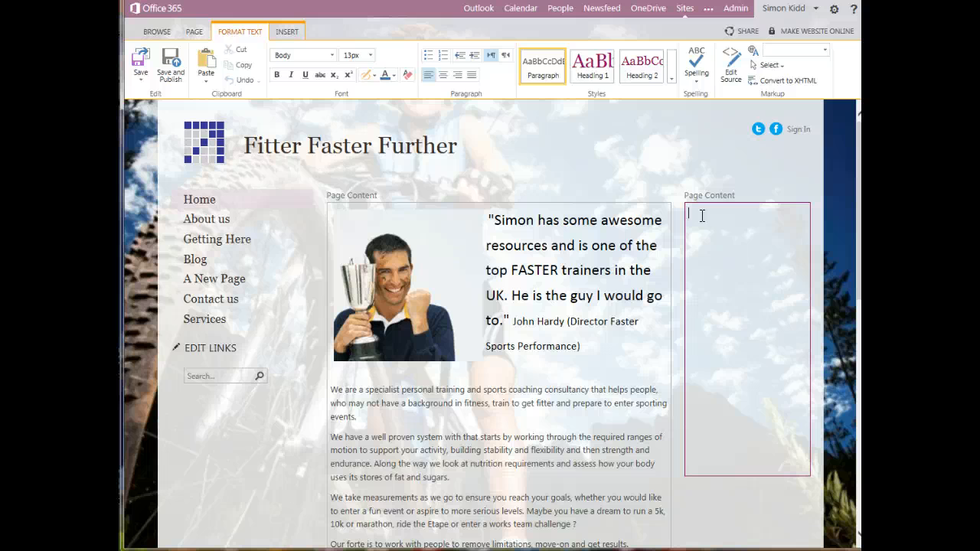
pyautogui.click(703, 216)
pyautogui.write('Our Services:')
# Insert the picture Bob EMR.jpg from the computer below "Our Services:" and shrink it to fit the narrow column.
pyautogui.click(287, 31)
pyautogui.click(174, 67)
pyautogui.click(182, 97)
pyautogui.click(640, 224)
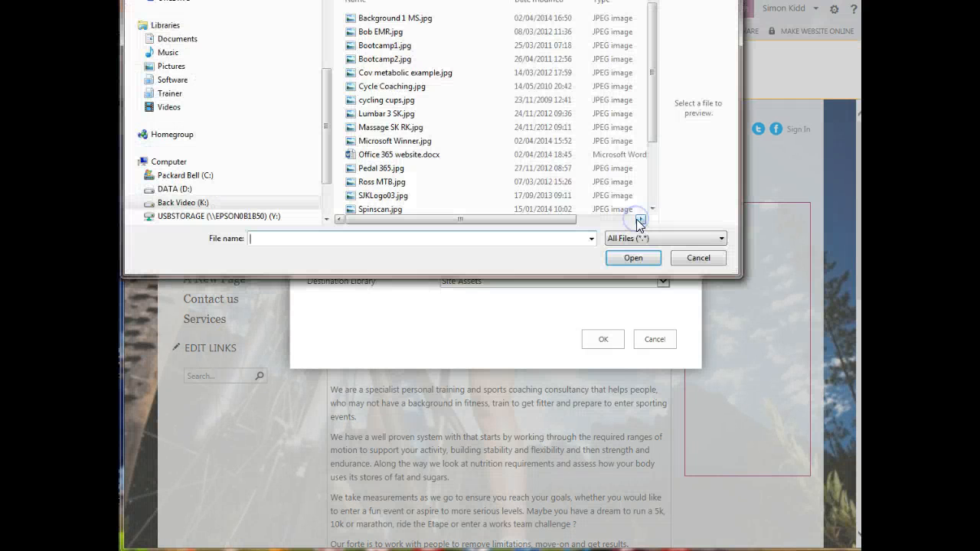
pyautogui.click(386, 32)
pyautogui.click(633, 257)
pyautogui.click(605, 339)
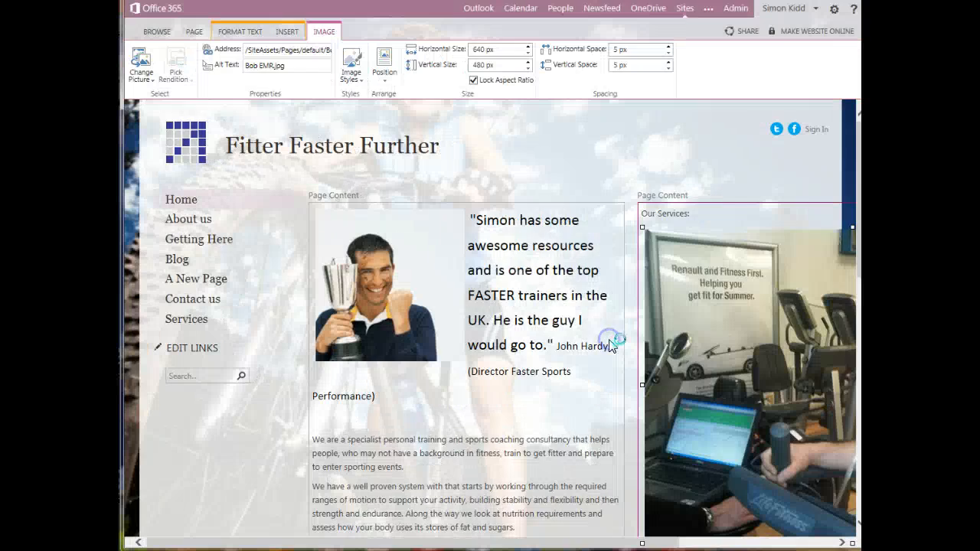
pyautogui.moveTo(643, 227); pyautogui.dragTo(792, 391)
pyautogui.moveTo(839, 228); pyautogui.dragTo(758, 298)
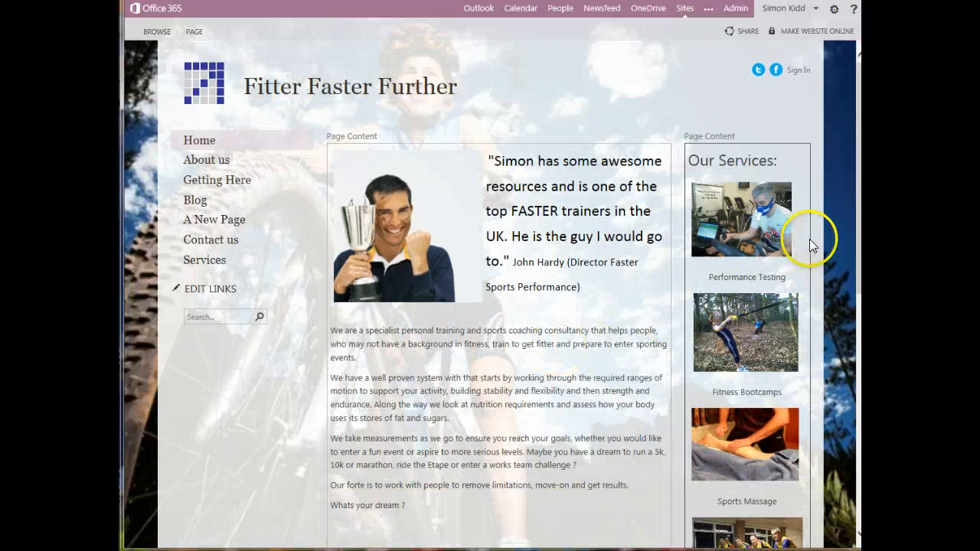
# Review the captioned service pictures, then place the cursor in the services column and open the insert options.
pyautogui.scroll(-2, 812, 235)
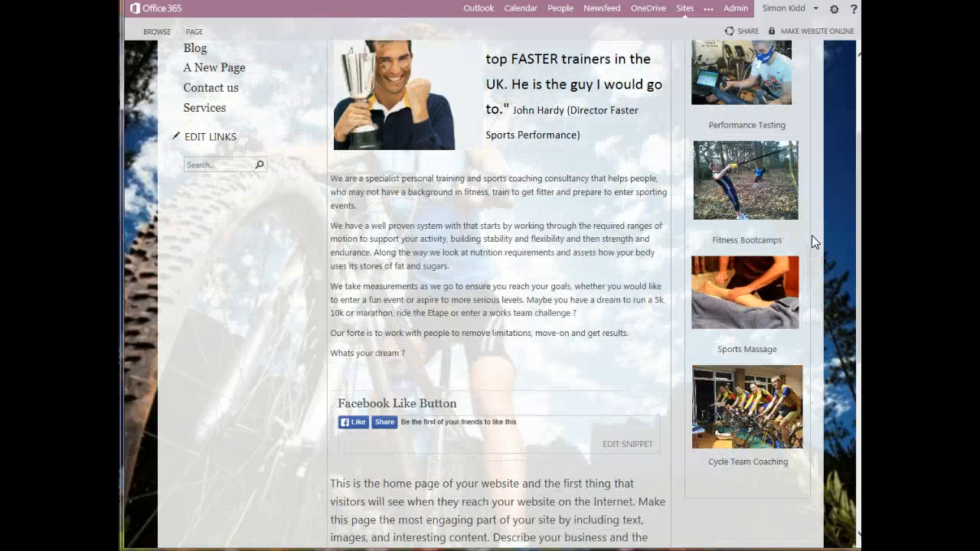
pyautogui.scroll(-1, 812, 235)
pyautogui.scroll(-1, 811, 237)
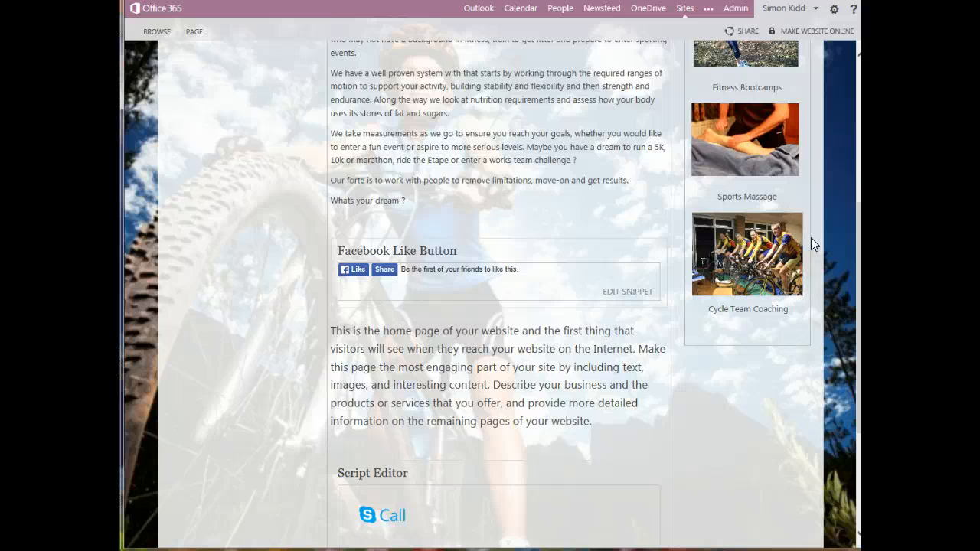
pyautogui.scroll(3, 650, 280)
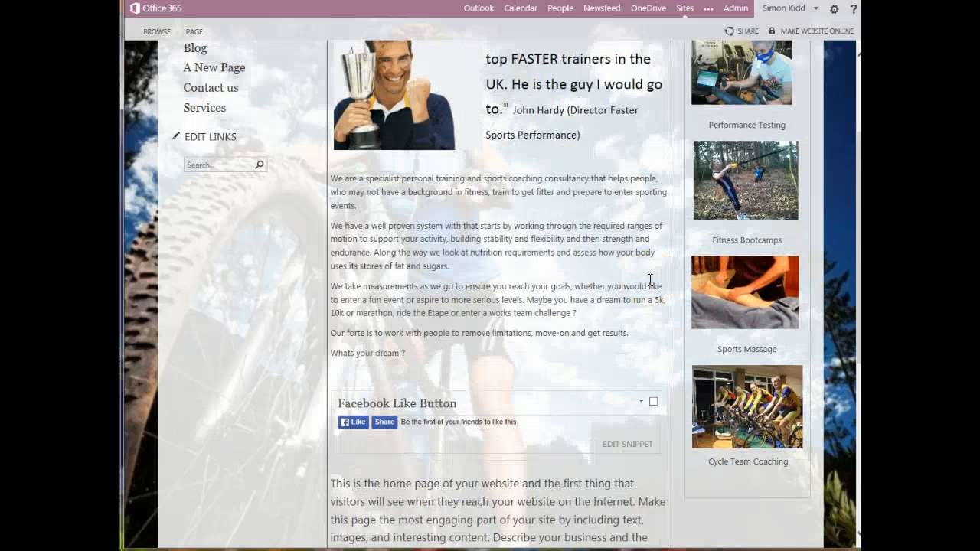
pyautogui.scroll(-2, 650, 280)
pyautogui.click(701, 409)
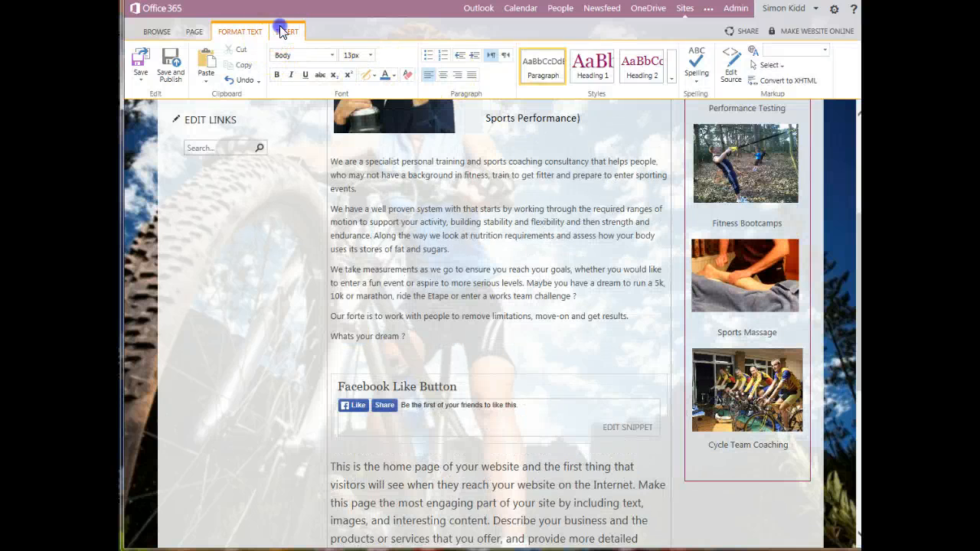
pyautogui.click(282, 31)
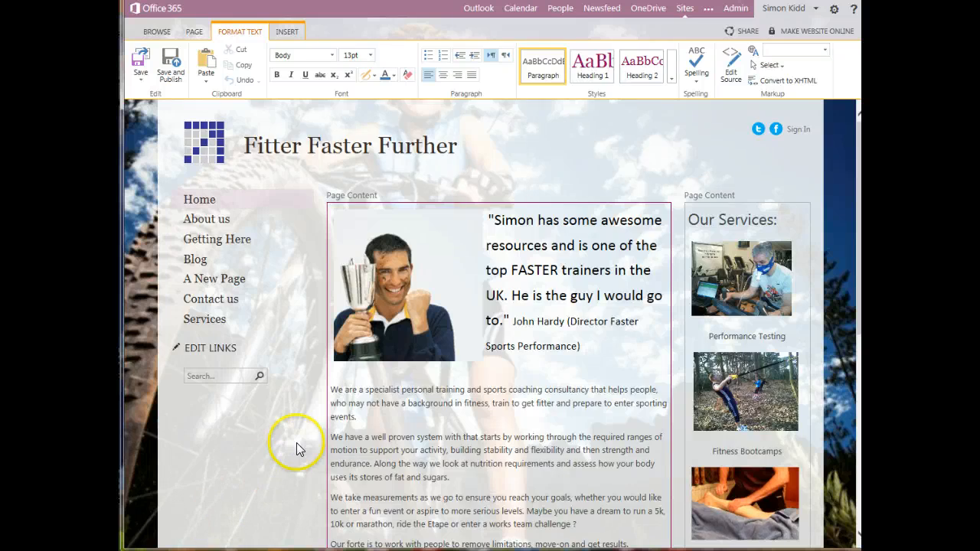
# Save and publish the home page, and review the published description, Like button and services column.
pyautogui.scroll(-3, 297, 442)
pyautogui.scroll(-6, 297, 443)
pyautogui.scroll(8, 296, 442)
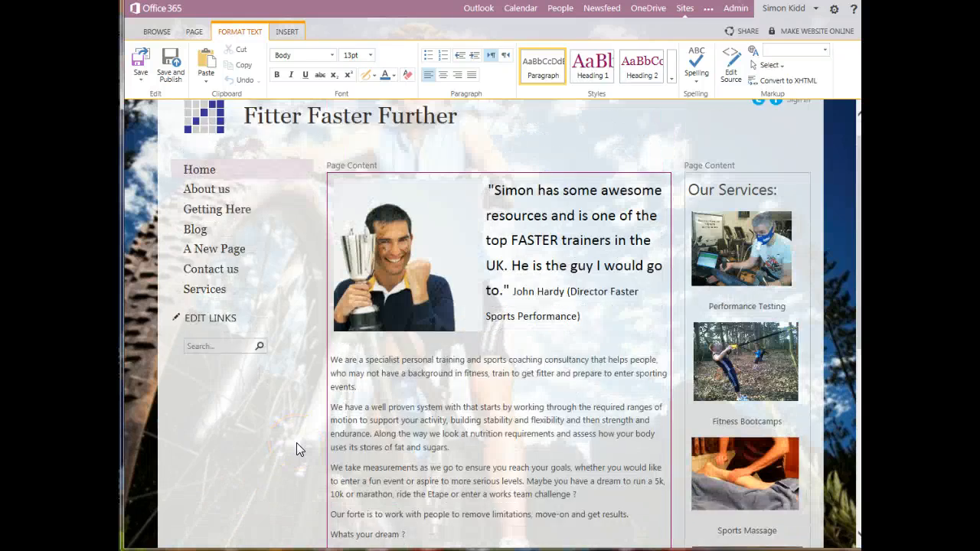
pyautogui.scroll(1, 296, 442)
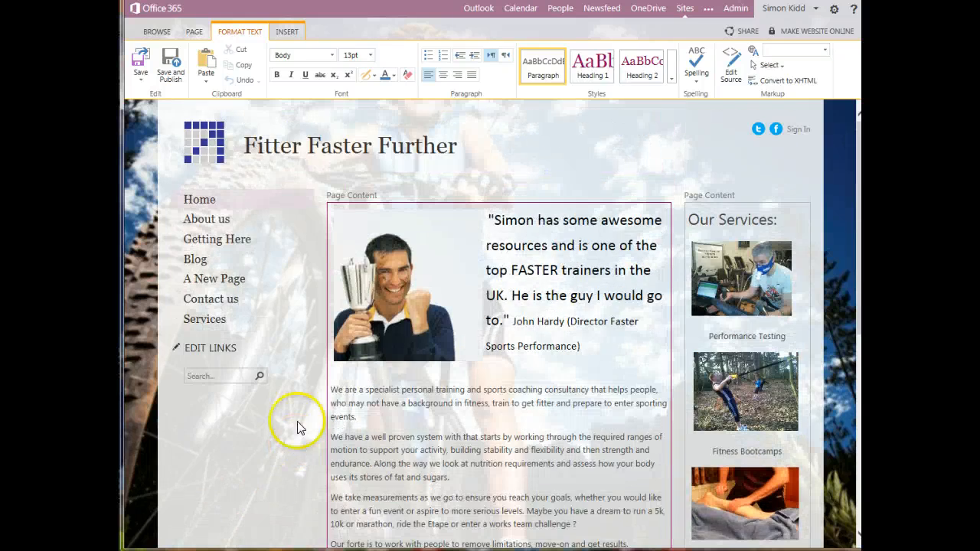
pyautogui.click(163, 67)
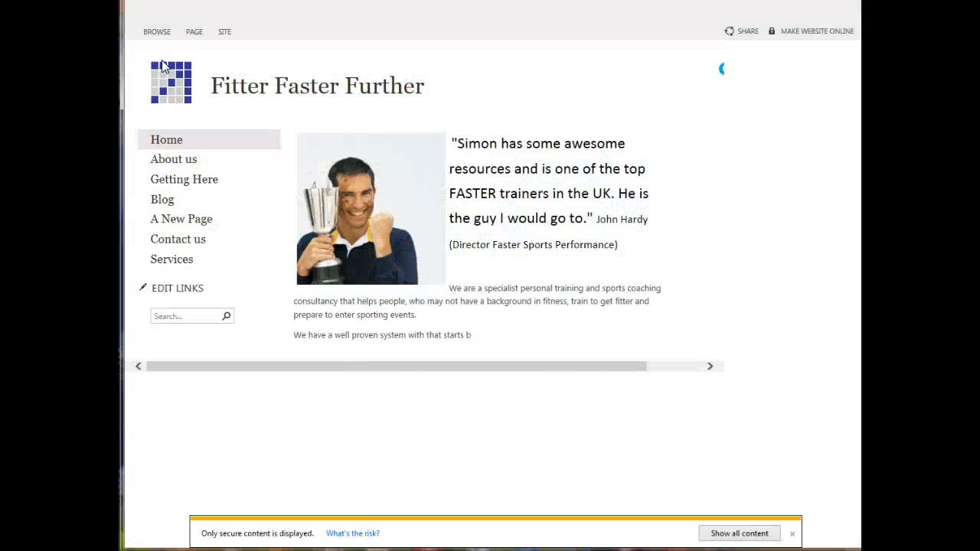
pyautogui.moveTo(858, 79)
pyautogui.mouseDown()
pyautogui.moveTo(855, 234)
pyautogui.moveTo(847, 70)
pyautogui.mouseUp()
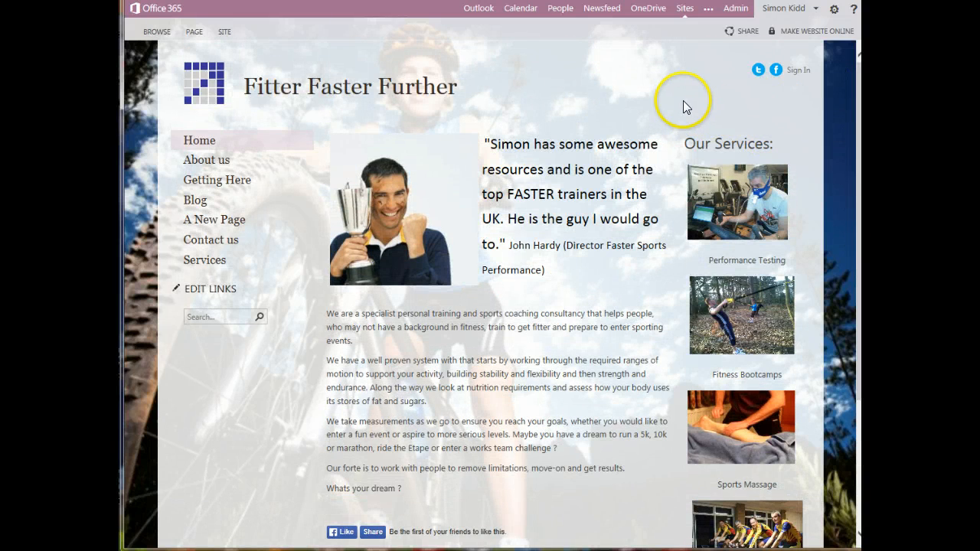
pyautogui.scroll(-3, 683, 100)
pyautogui.scroll(3, 683, 101)
pyautogui.scroll(-1, 683, 107)
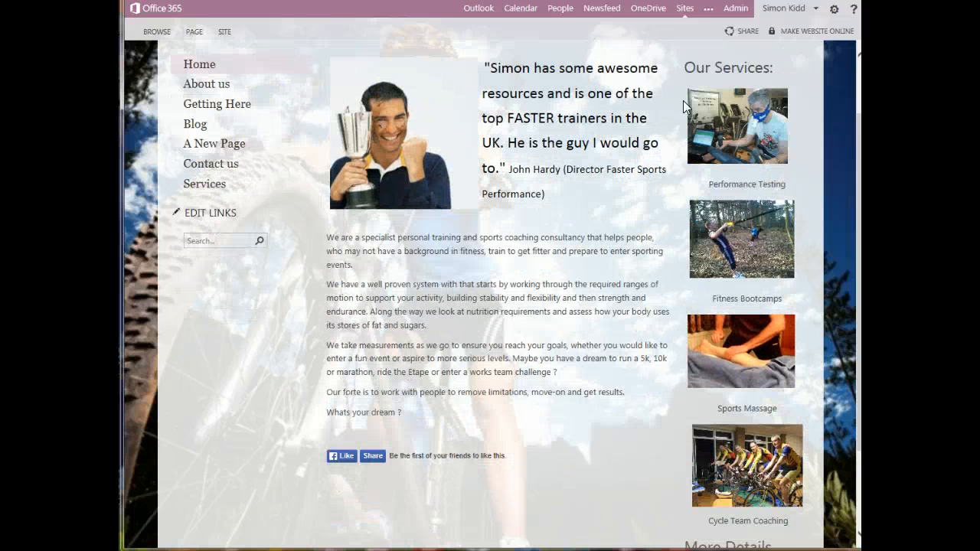
pyautogui.scroll(1, 684, 100)
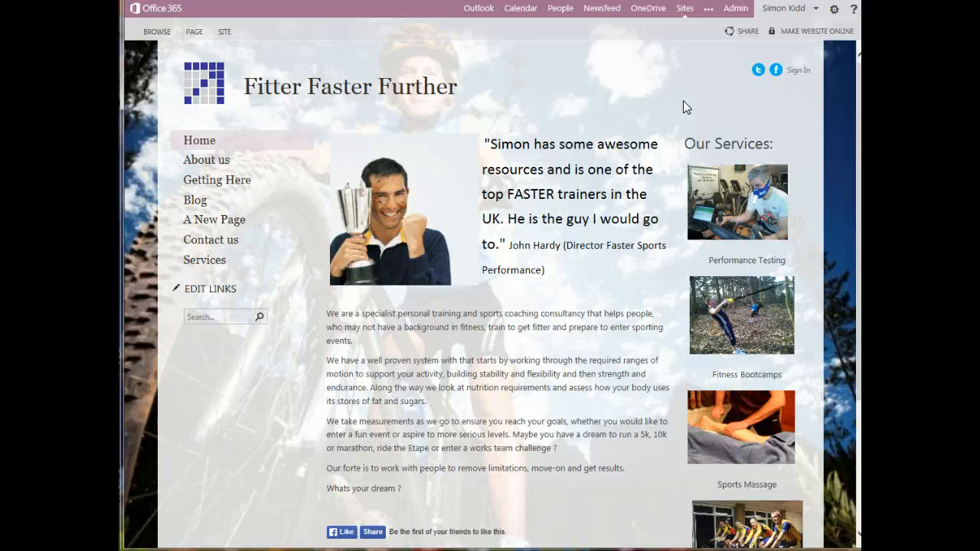
pyautogui.scroll(-1, 683, 107)
pyautogui.scroll(1, 683, 107)
# Open the site's style sheet for editing and look through its sample rules down to the two-column header layout.
pyautogui.click(225, 32)
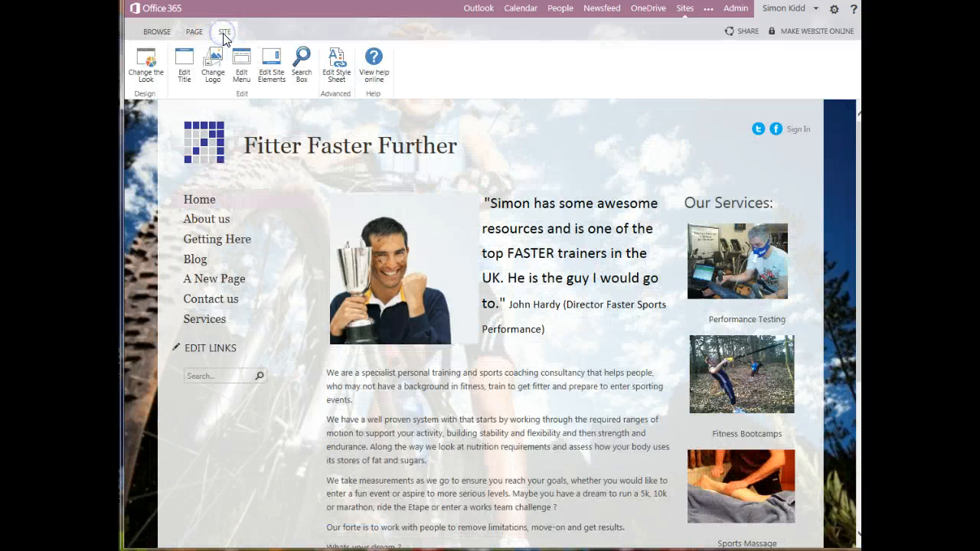
pyautogui.click(333, 67)
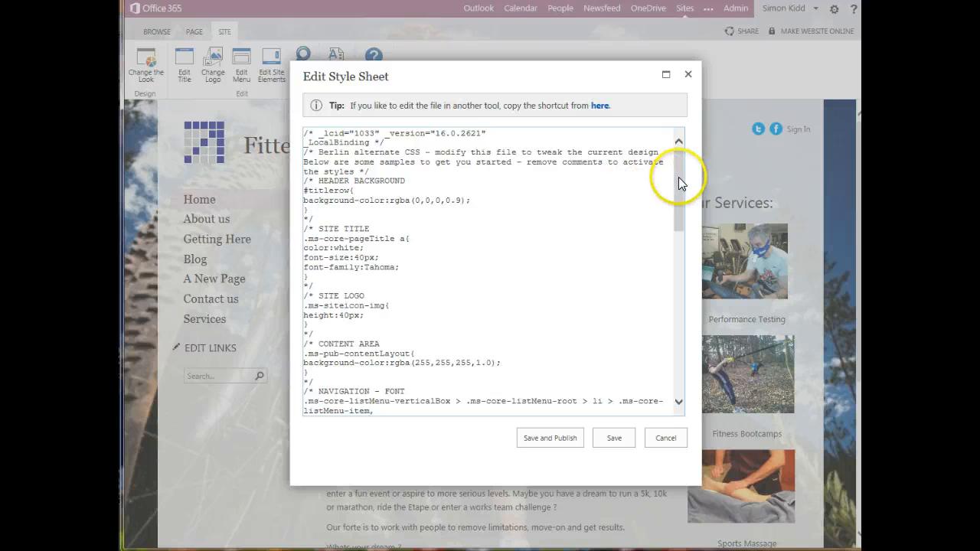
pyautogui.moveTo(678, 172); pyautogui.dragTo(684, 356)
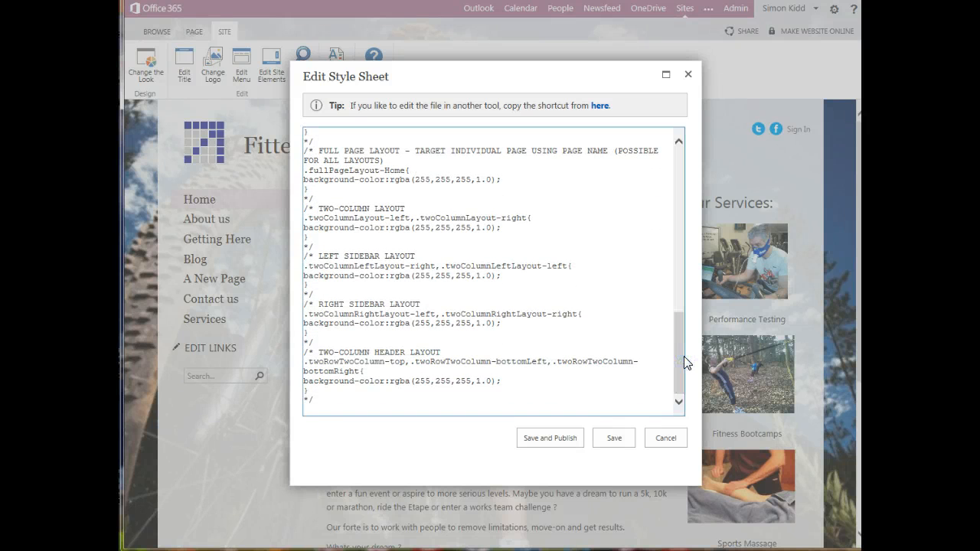
pyautogui.moveTo(682, 375); pyautogui.dragTo(674, 291)
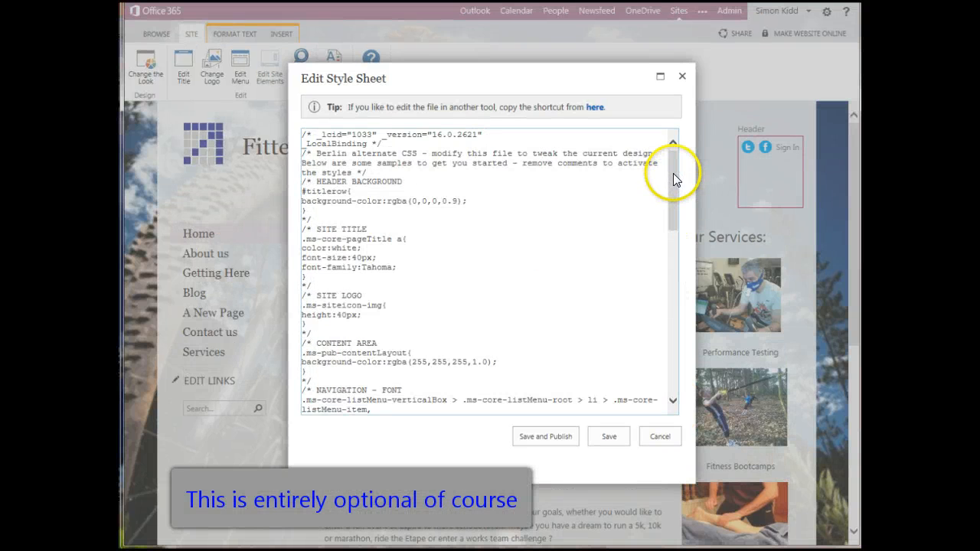
# Append .twoColumnRightLayout-right and -right-inner rules with backgrounds rgba(106,174,71,0.0) and rgba(255,54,151,0.5), width 180px, height 590px, margin-top -20px, and save the style sheet.
pyautogui.moveTo(673, 176); pyautogui.dragTo(674, 365)
pyautogui.click(332, 400)
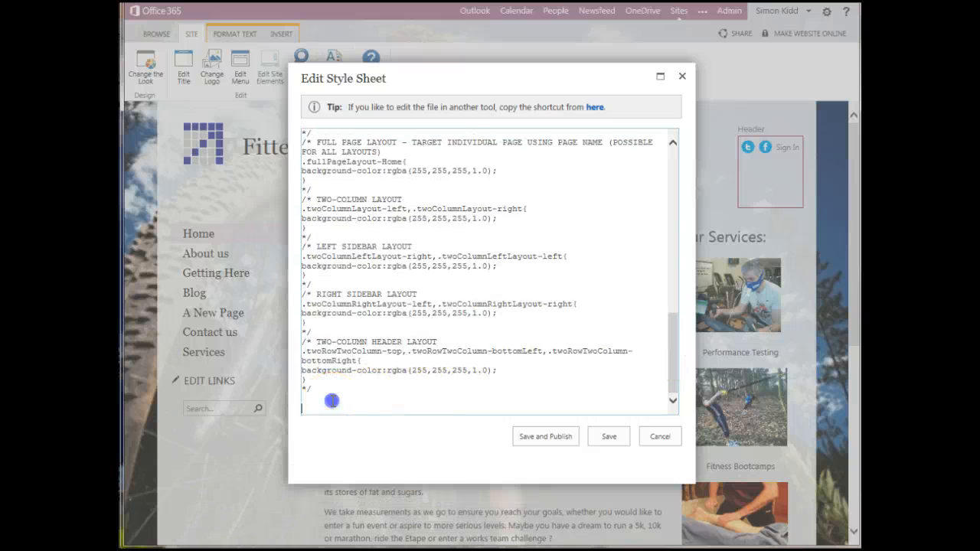
pyautogui.write('/* SJK MOds to right sidebar */ .twoColumnRightLayout-right{ background-color:rgba(106,174,71,0.0); width:180px; height:590px; margin-top:-20px; }  /* part 2 */ .twoColumnRightLayout-right-inner{ background-color:rgba(255,54,151,0.5); width:180px; height:590px; margin-top:-20px; }')
pyautogui.click(743, 327)
pyautogui.click(604, 435)
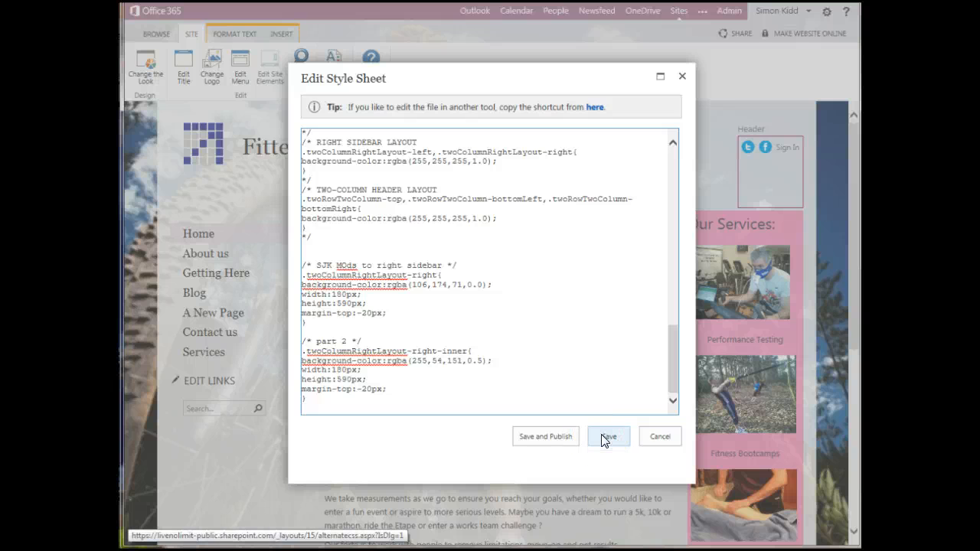
pyautogui.click(604, 437)
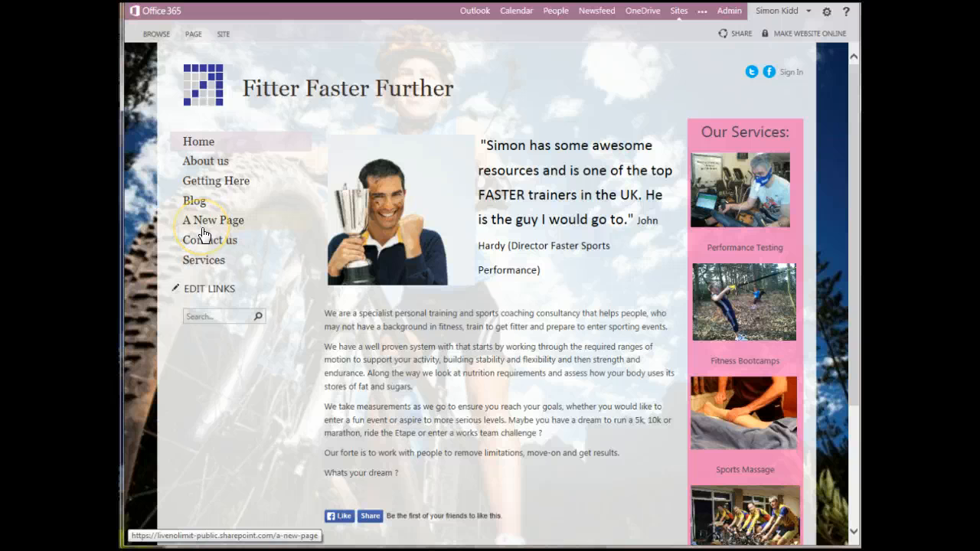
# Open the site's Contact us page from the home page navigation.
pyautogui.click(206, 247)
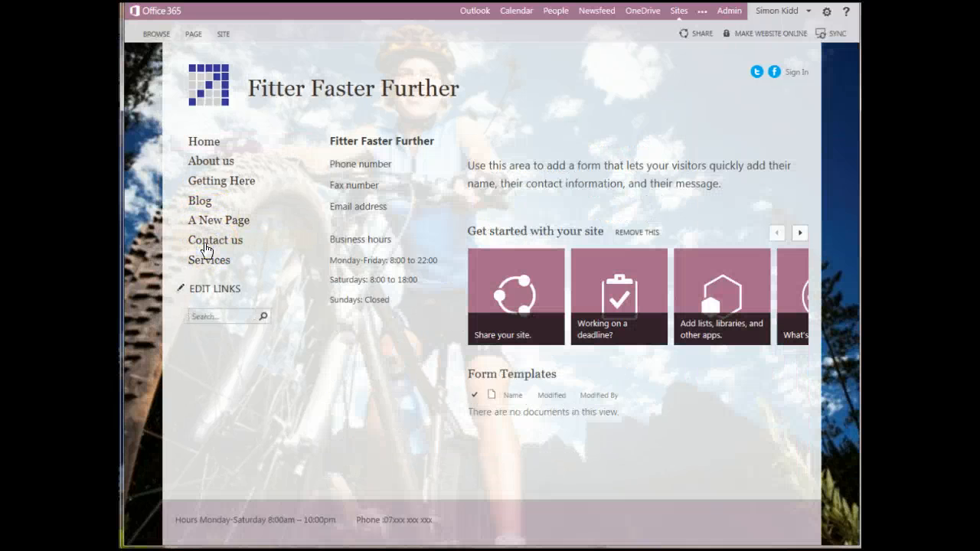
# Add the Contact Us Form app to the site from the available apps and trust it.
pyautogui.click(705, 306)
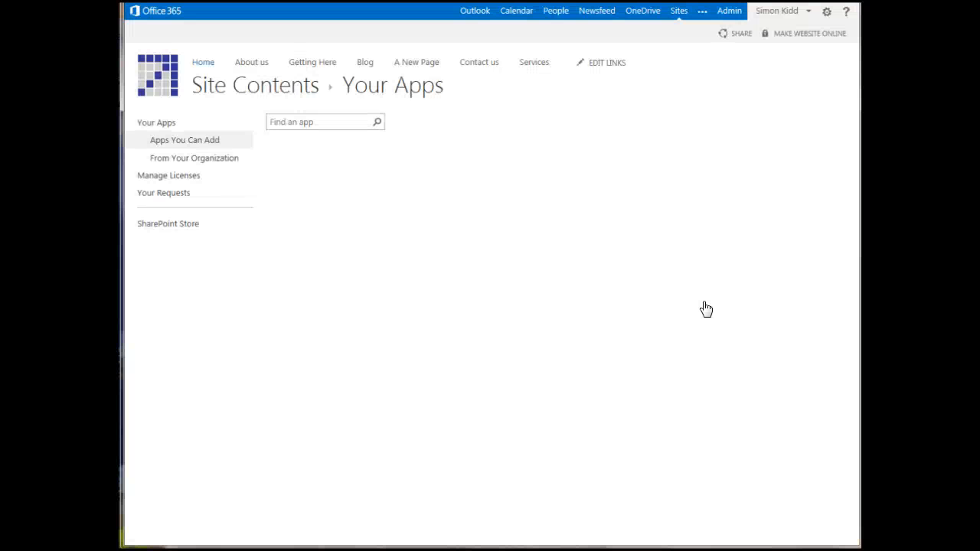
pyautogui.click(283, 374)
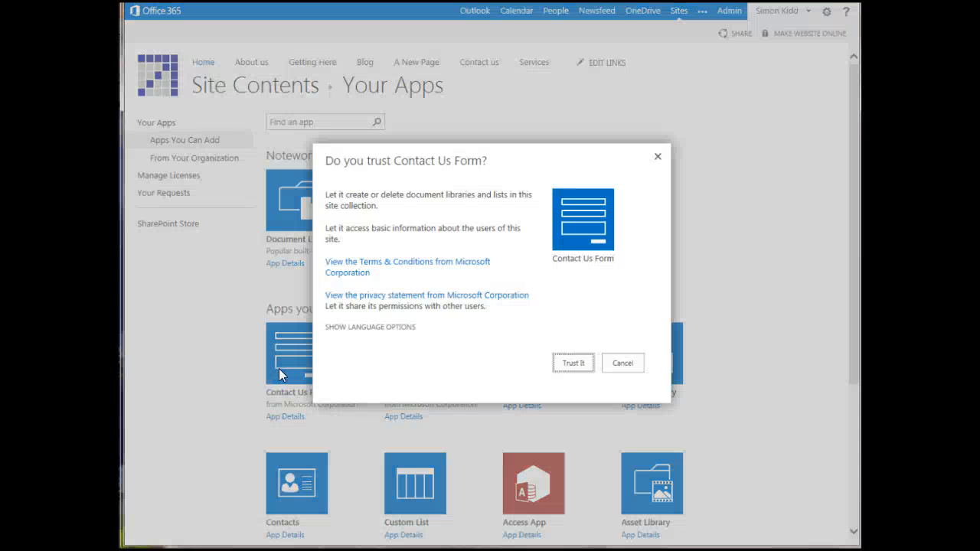
pyautogui.click(573, 363)
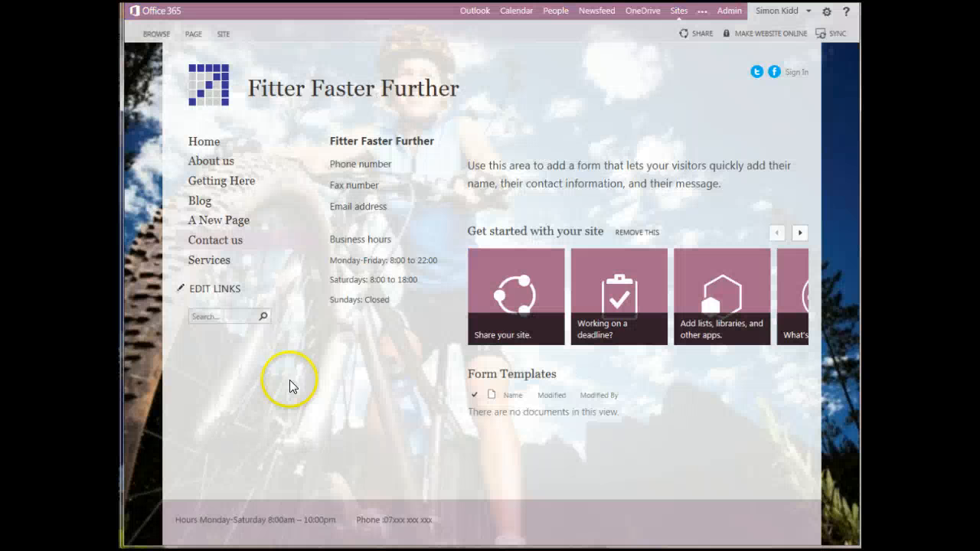
# Edit the Contact us page and insert the Contact Us Form app part at the start of the wide content area.
pyautogui.click(194, 35)
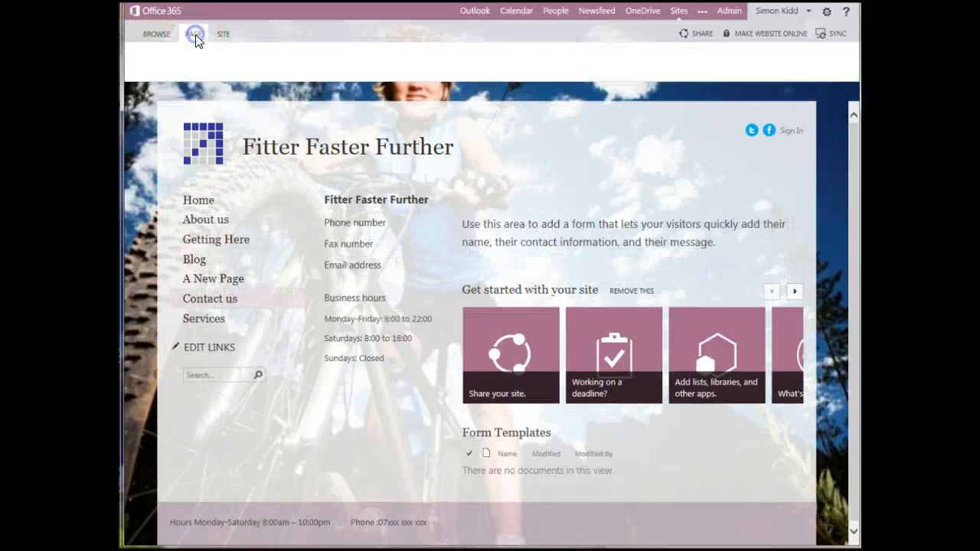
pyautogui.click(141, 67)
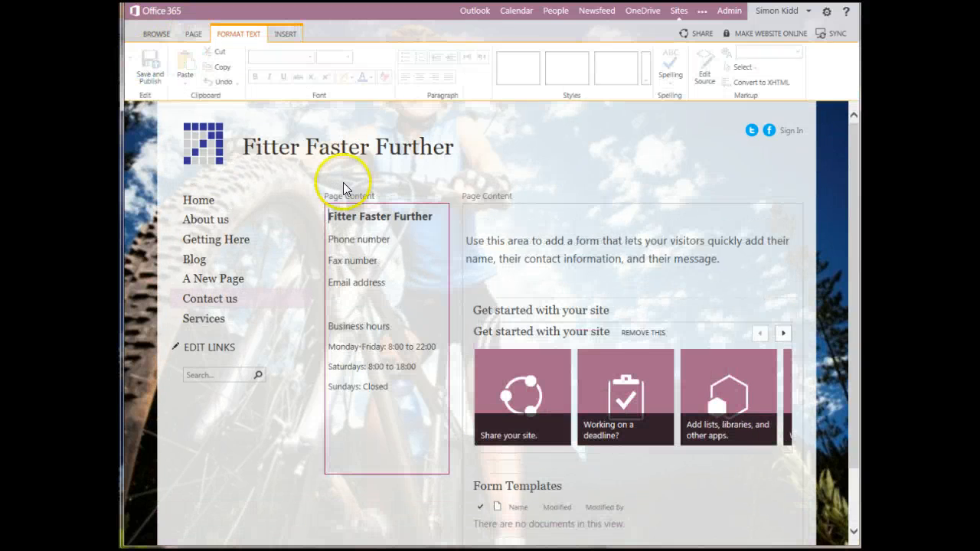
pyautogui.click(469, 217)
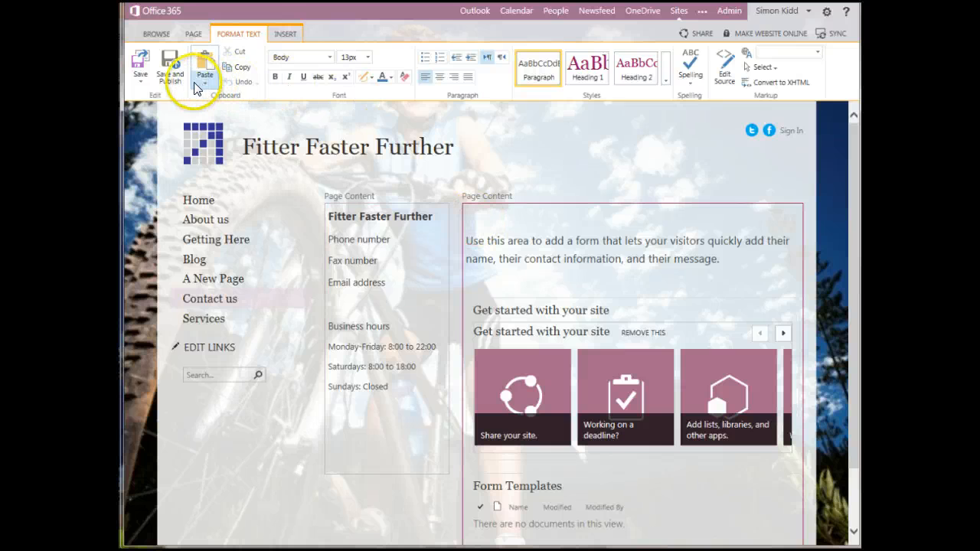
pyautogui.click(277, 37)
pyautogui.click(425, 67)
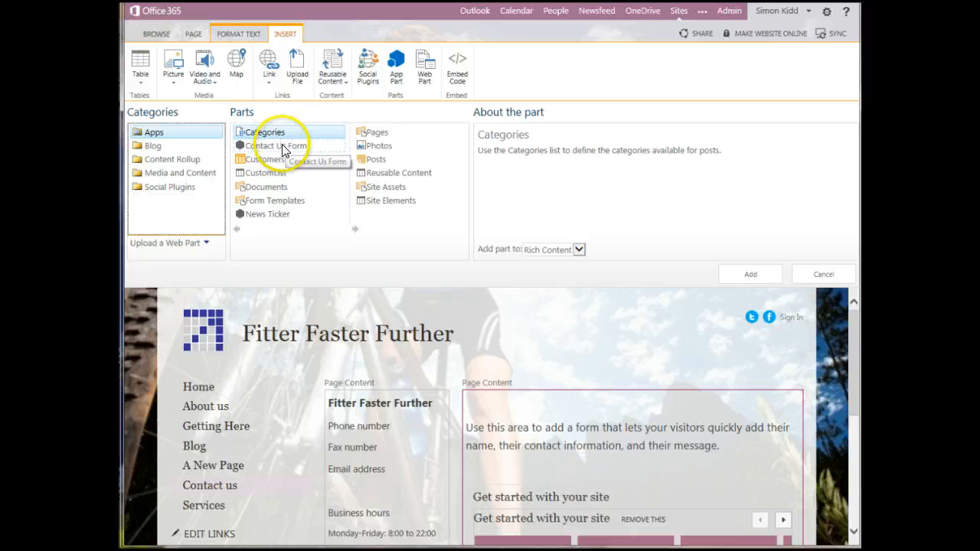
pyautogui.click(285, 148)
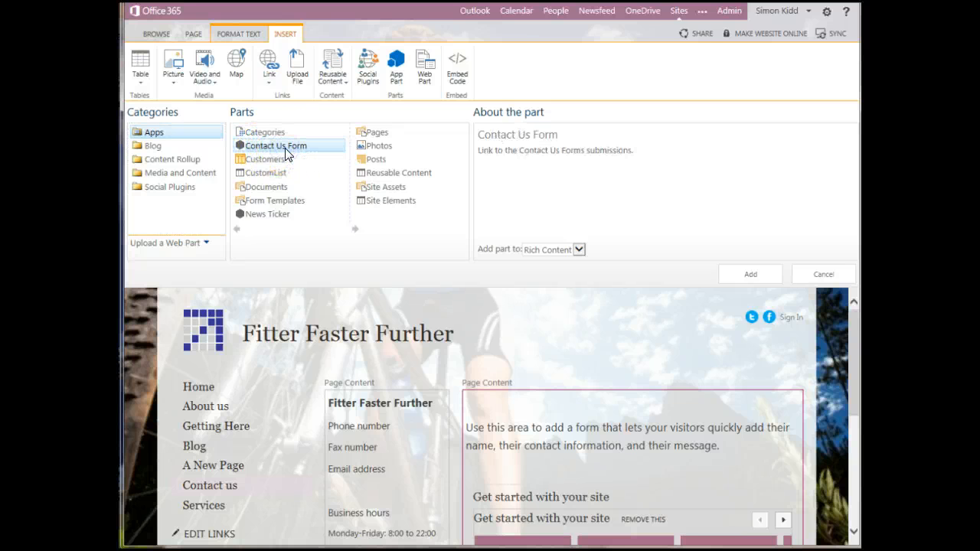
pyautogui.click(743, 275)
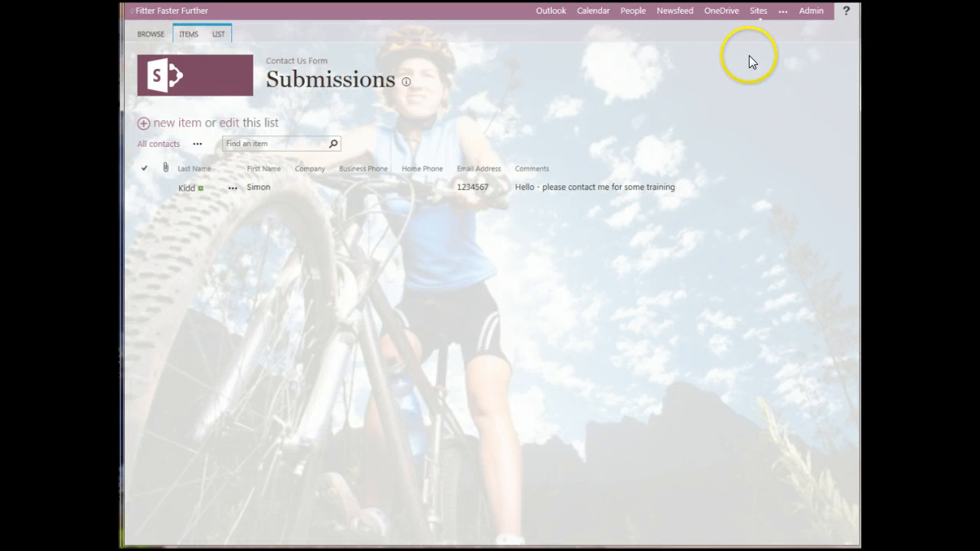
# Create an e-mail alert titled Submissions on the contact form's Submissions list, covering all changes.
pyautogui.click(217, 34)
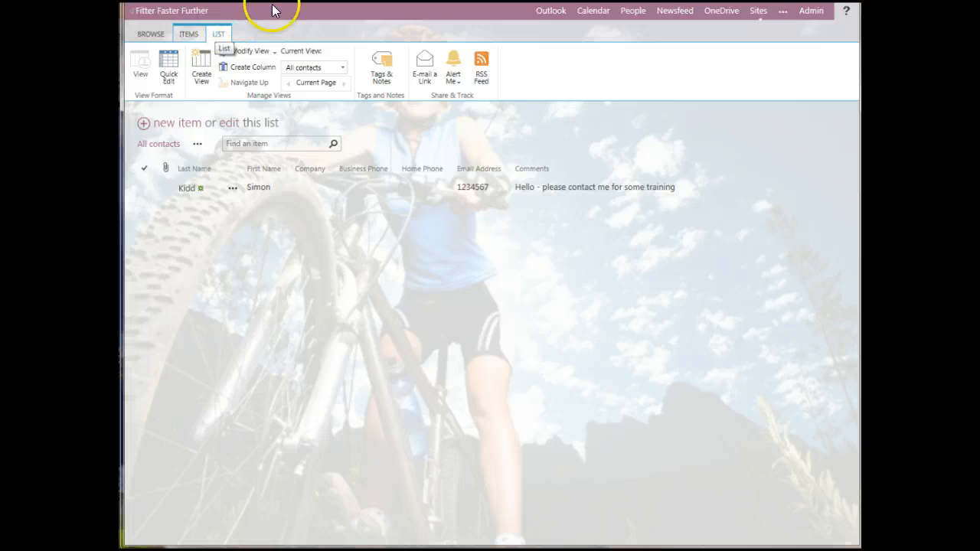
pyautogui.click(453, 82)
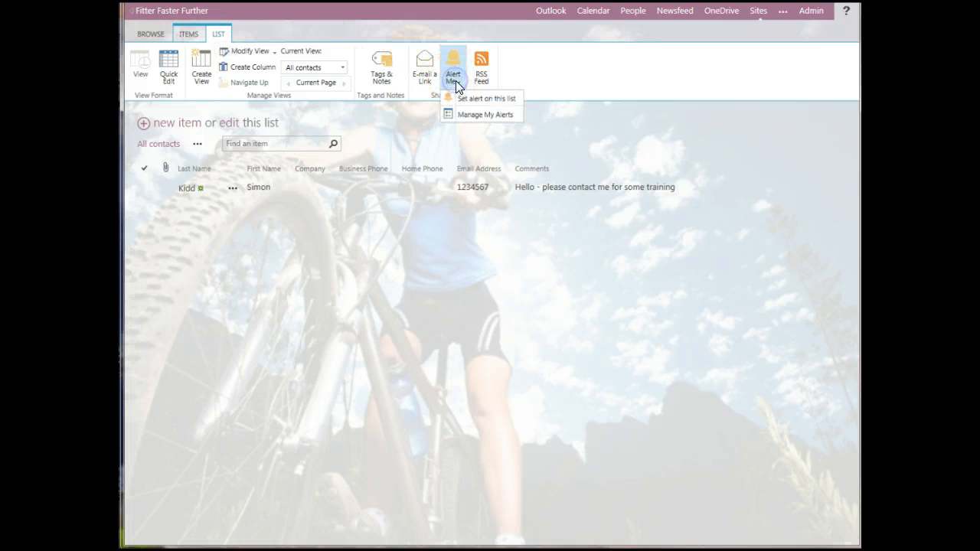
pyautogui.click(478, 98)
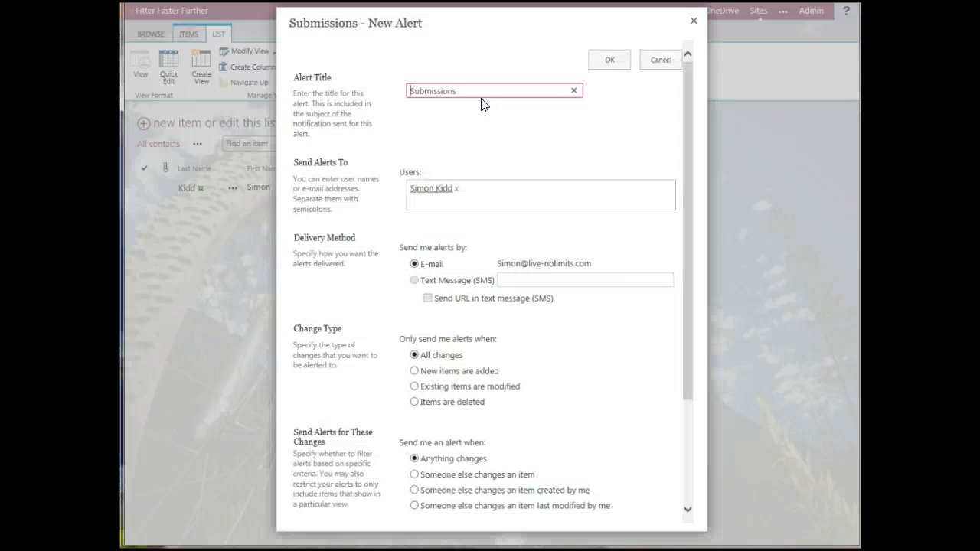
pyautogui.click(472, 85)
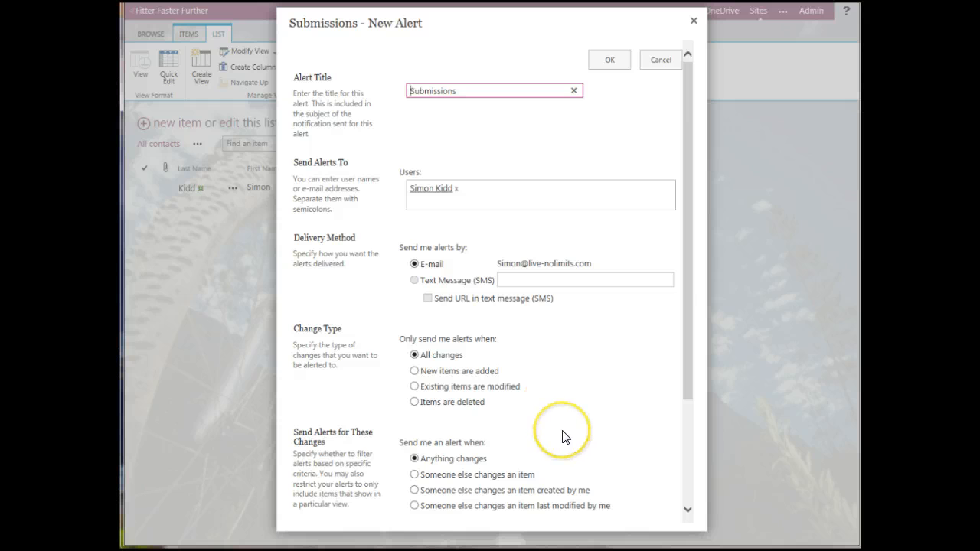
pyautogui.click(610, 60)
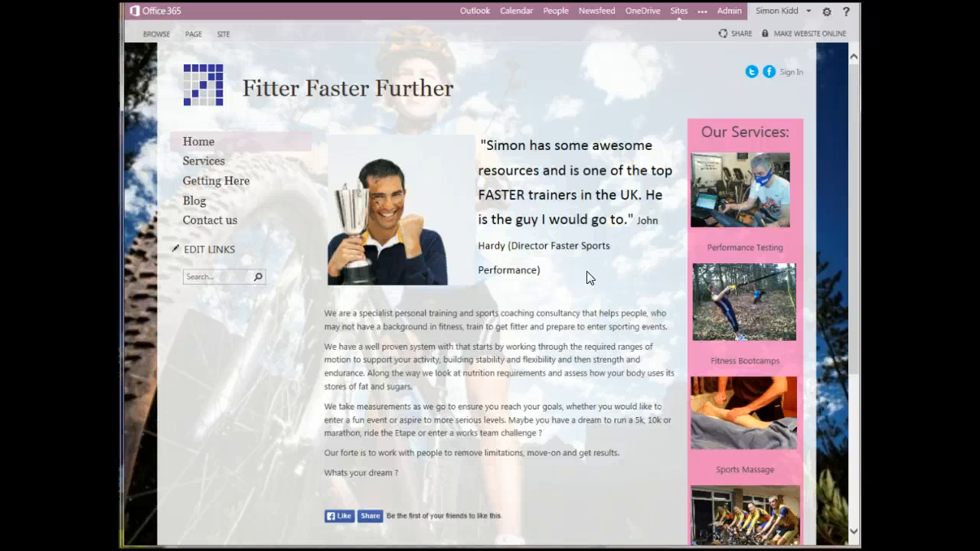
# Review the home page down to the Skype call link and open the Getting Here page for editing.
pyautogui.scroll(-4, 851, 193)
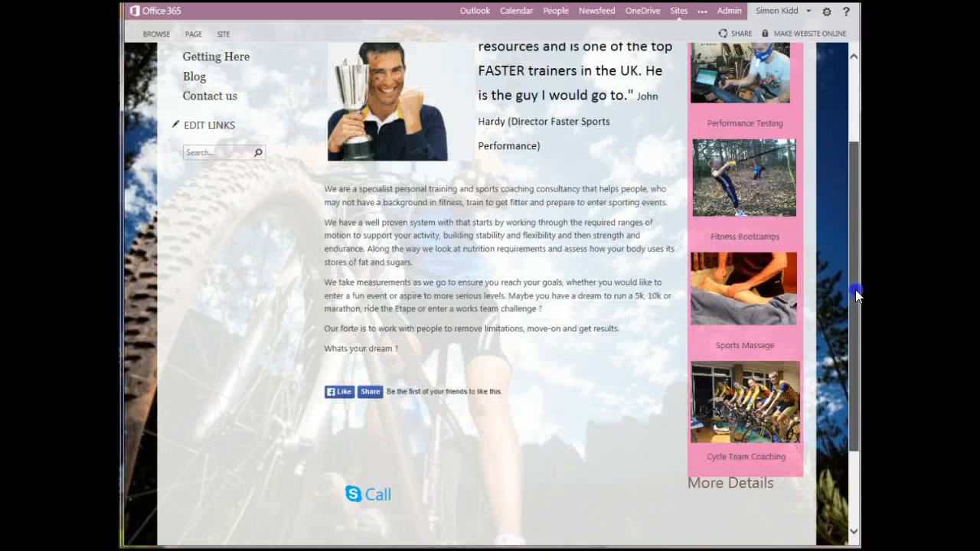
pyautogui.scroll(4, 851, 231)
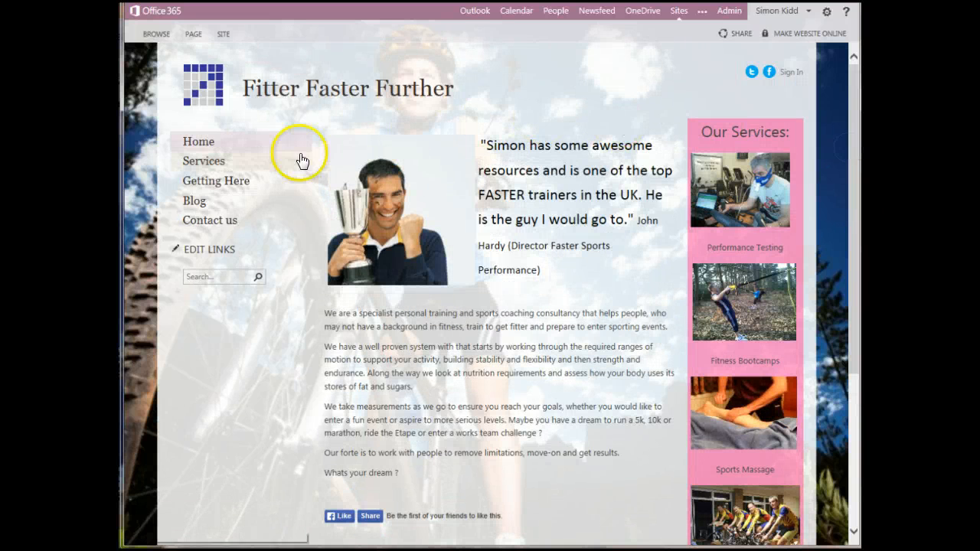
pyautogui.click(227, 181)
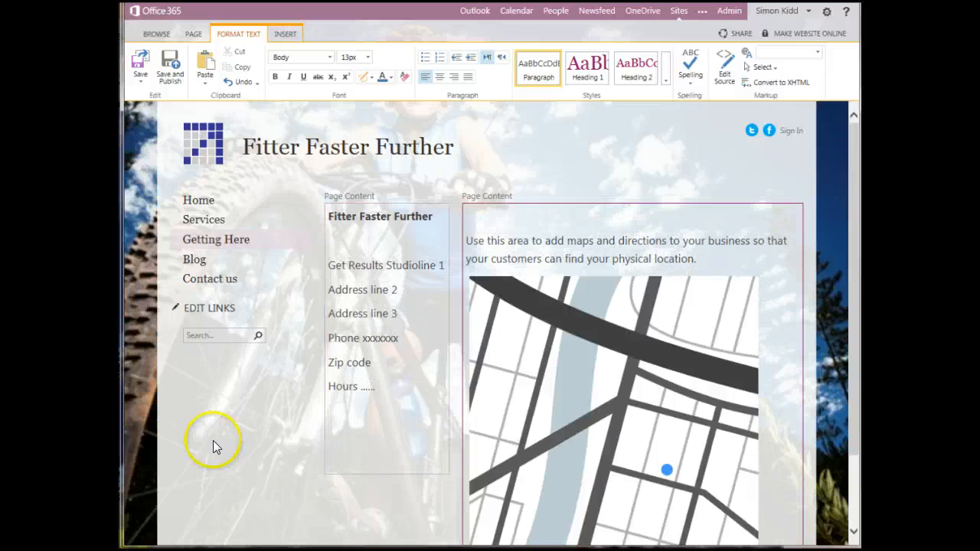
# Enlarge the placeholder map image slightly and look over its new size.
pyautogui.click(660, 323)
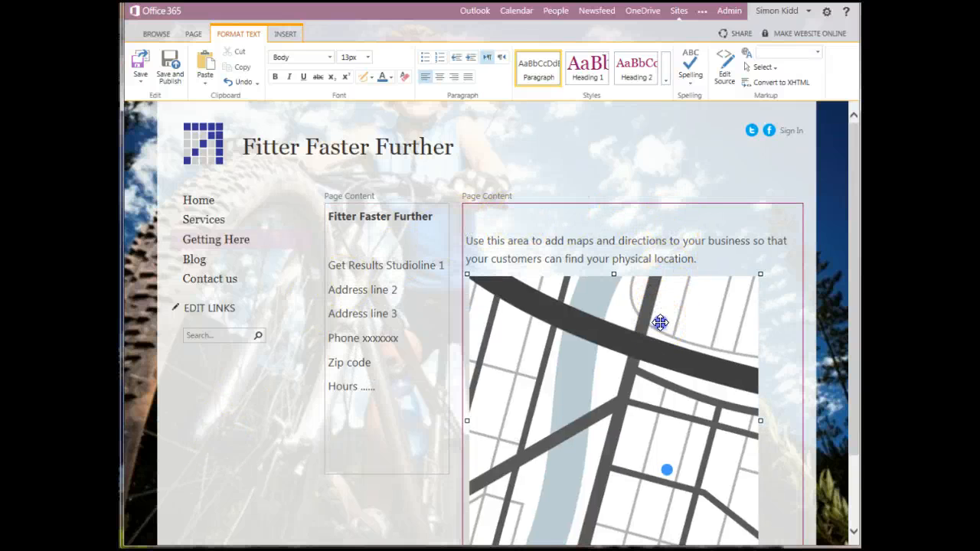
pyautogui.moveTo(760, 273); pyautogui.dragTo(776, 272)
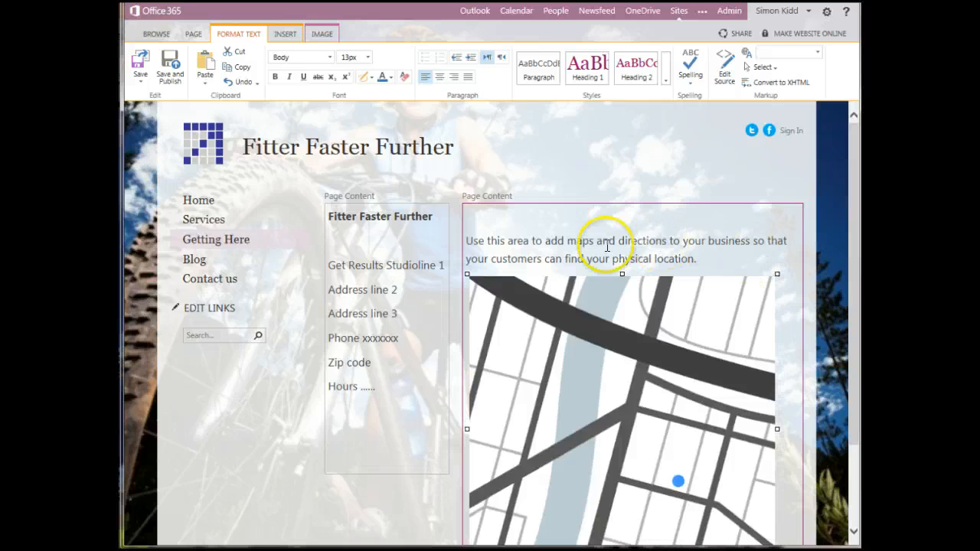
pyautogui.scroll(-3, 573, 334)
pyautogui.scroll(3, 574, 334)
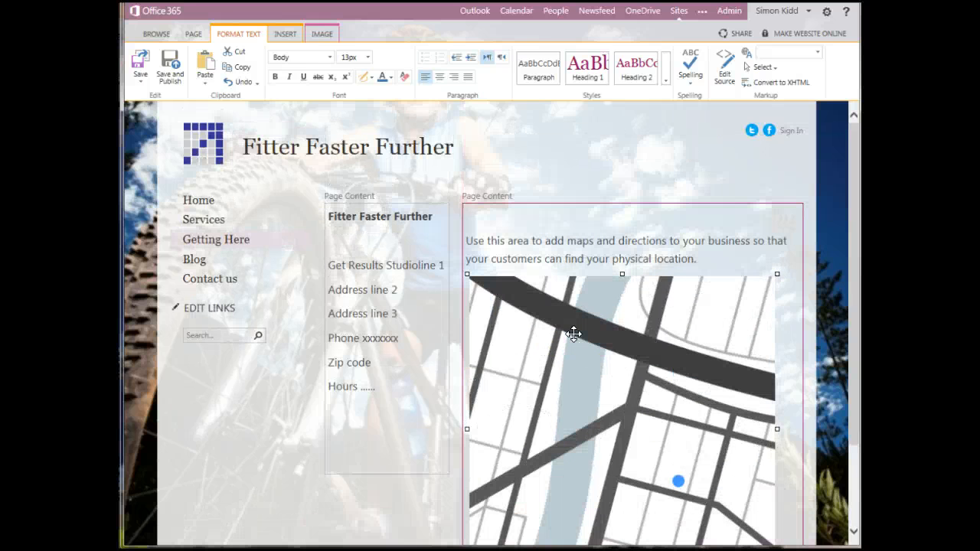
# Start inserting a Bing map above the placeholder directions text on the Getting Here page.
pyautogui.click(475, 215)
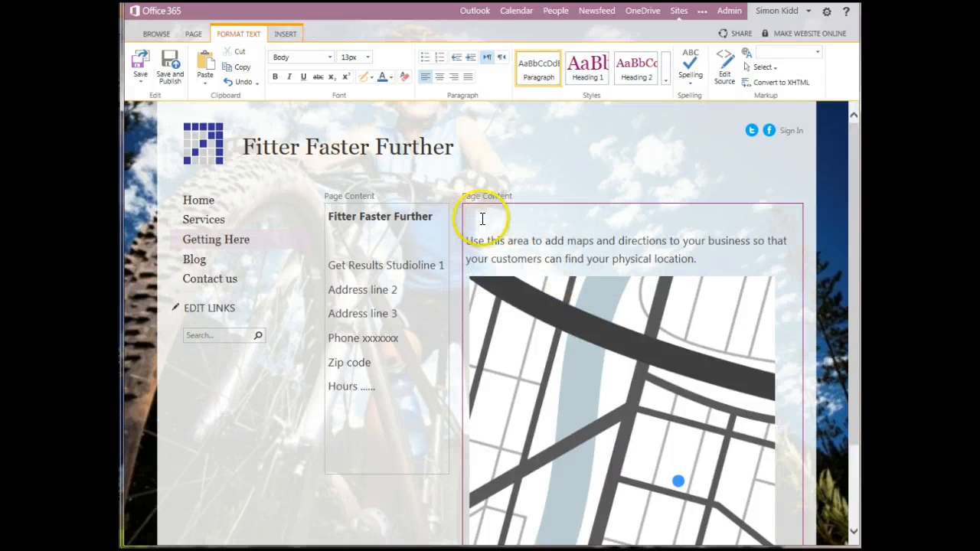
pyautogui.click(289, 36)
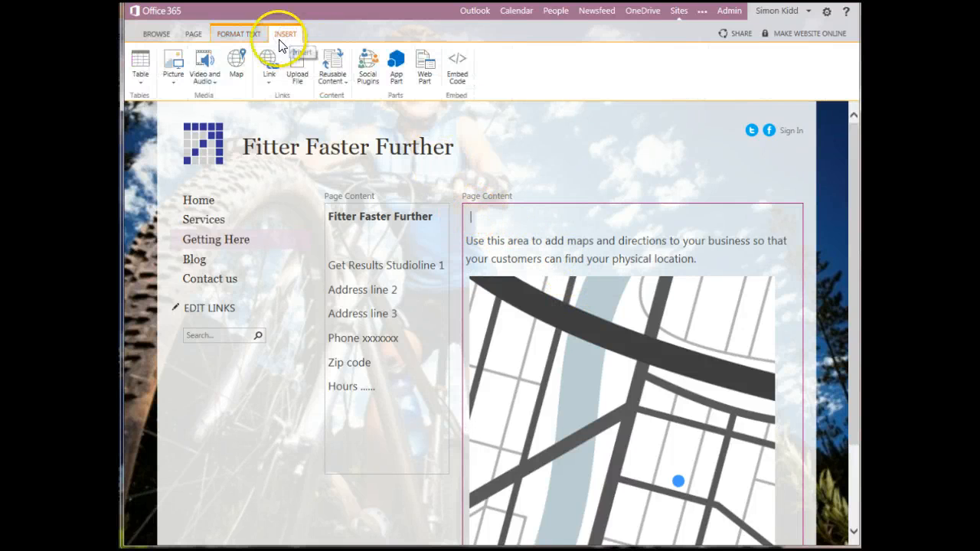
pyautogui.click(237, 65)
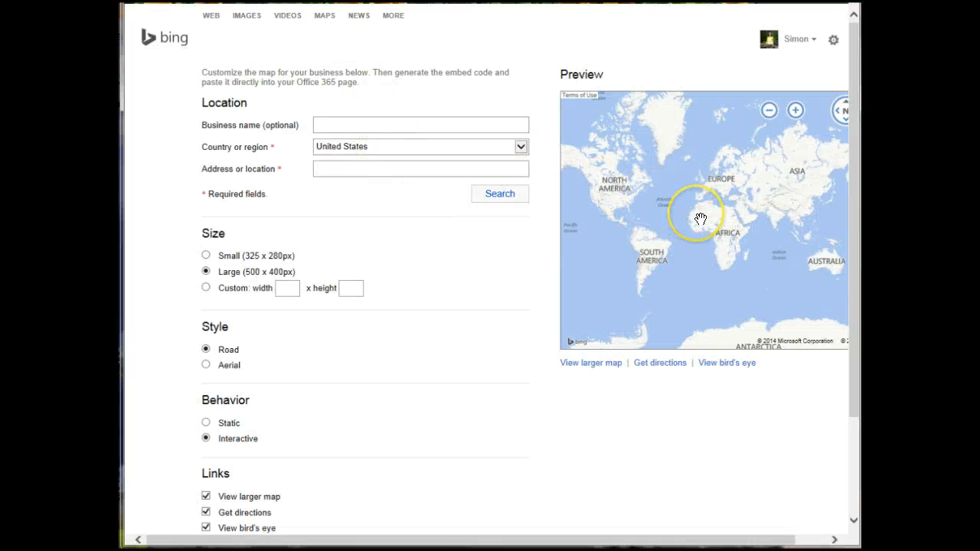
# Set the map's country to United Kingdom and position the preview map around the M3 and A331 junction.
pyautogui.scroll(3, 698, 220)
pyautogui.scroll(2, 701, 219)
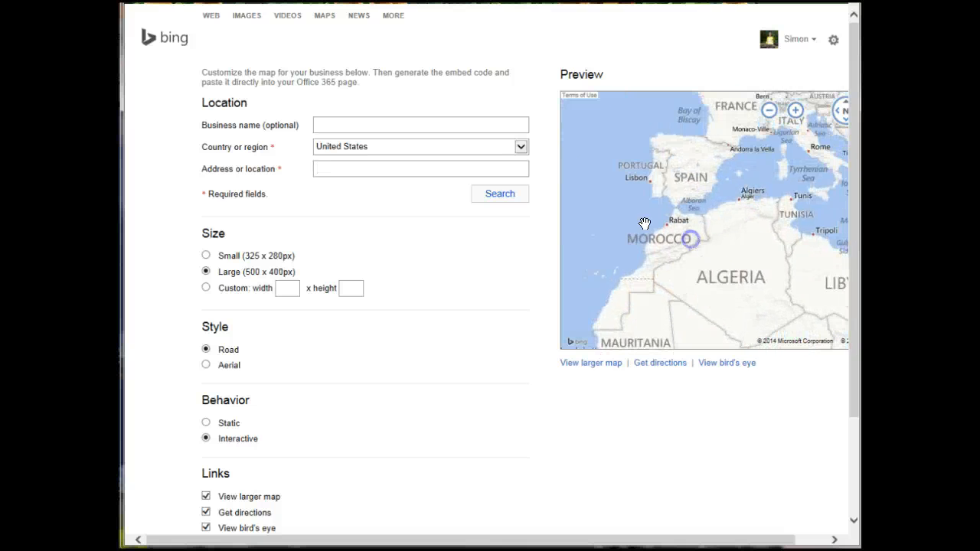
pyautogui.click(521, 146)
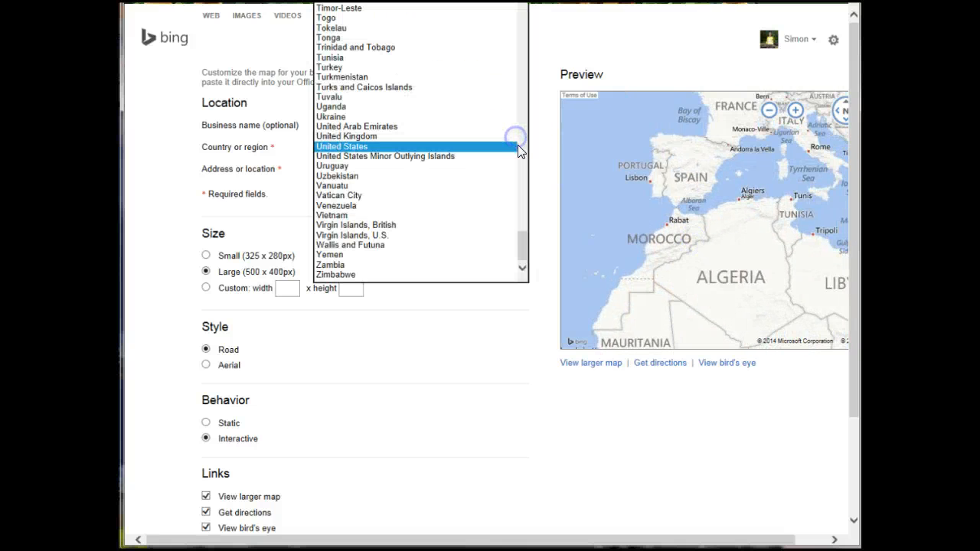
pyautogui.click(423, 136)
pyautogui.moveTo(693, 224); pyautogui.dragTo(652, 308)
pyautogui.scroll(1, 654, 256)
pyautogui.moveTo(624, 193); pyautogui.dragTo(682, 250)
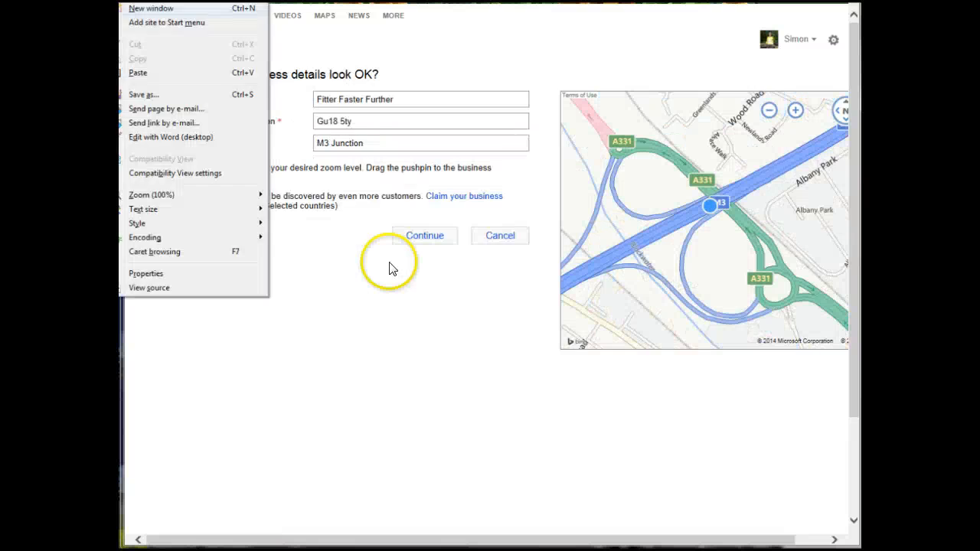
# Confirm the map's business details for Fitter Faster Further and generate its embed code.
pyautogui.click(408, 241)
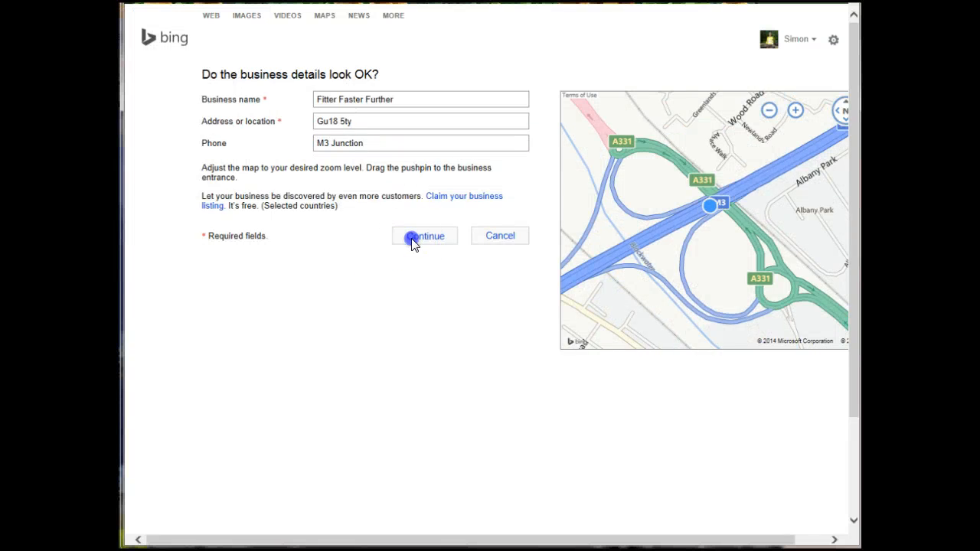
pyautogui.scroll(-3, 414, 260)
pyautogui.click(468, 465)
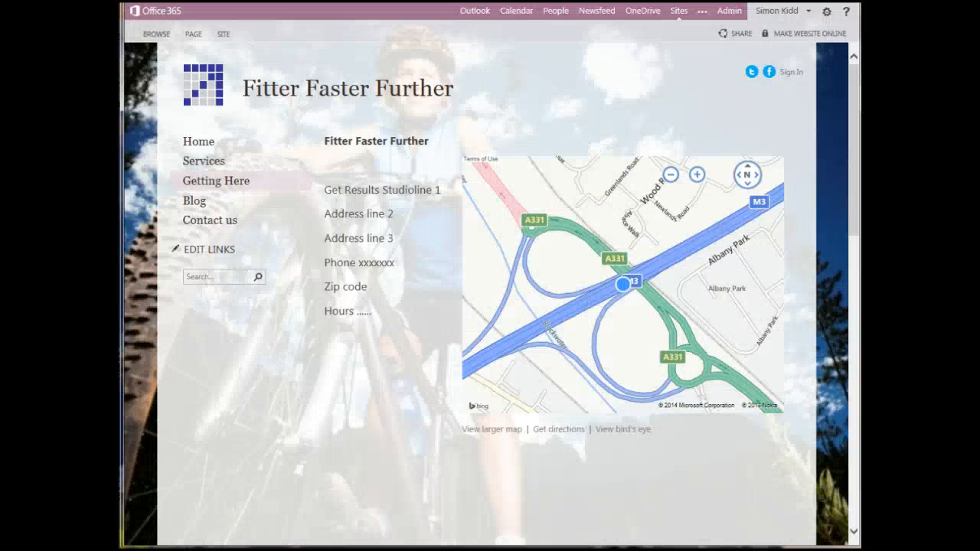
# Review the finished Home, Services, Getting Here, Blog and Contact us pages, and return to the home page.
pyautogui.click(196, 141)
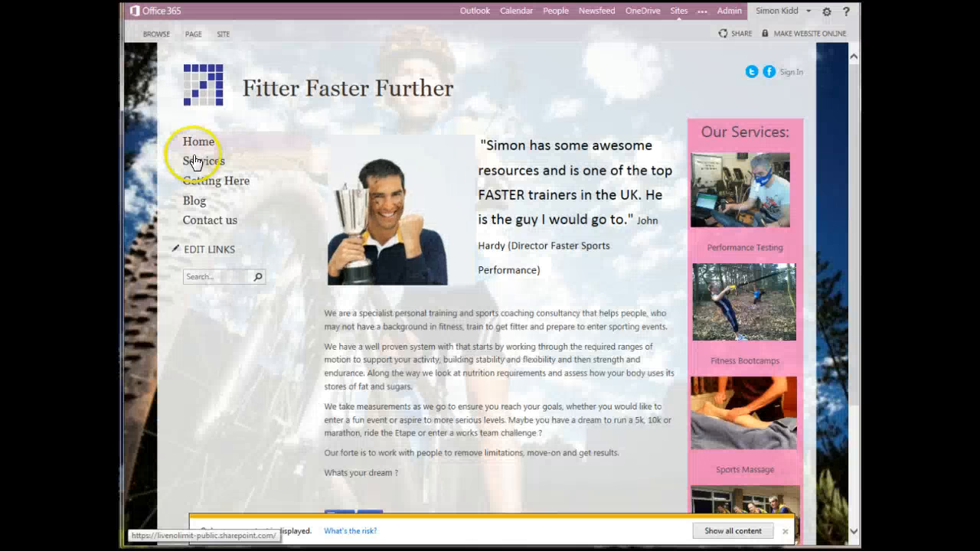
pyautogui.click(197, 162)
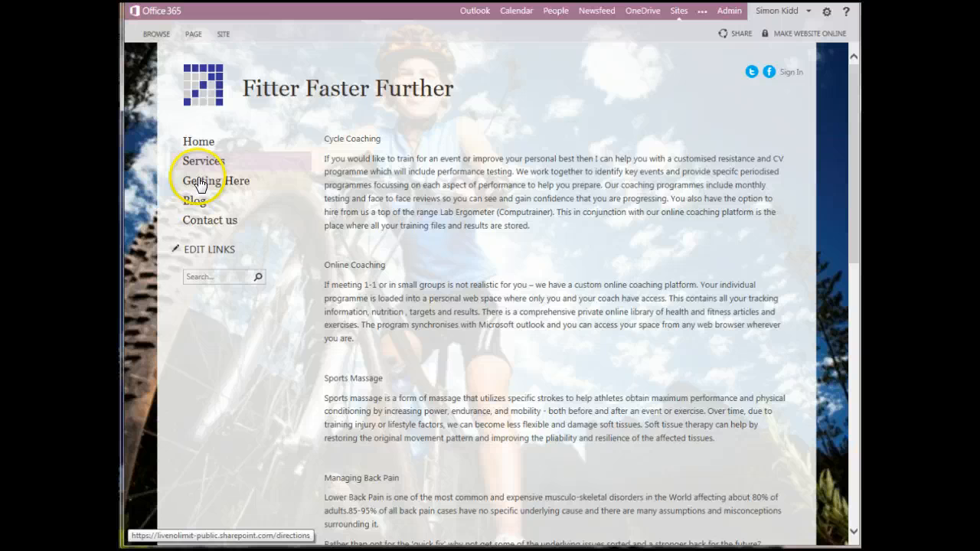
pyautogui.click(199, 185)
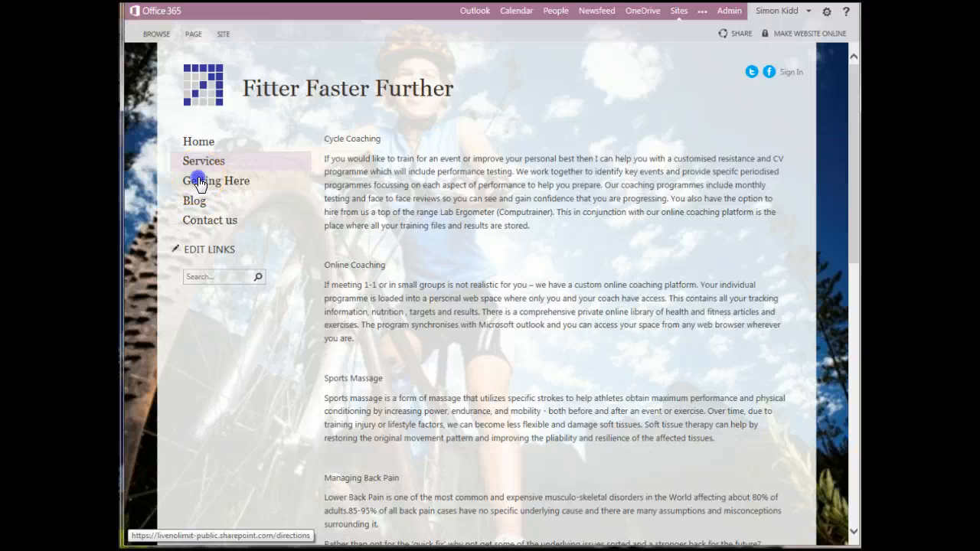
pyautogui.click(198, 203)
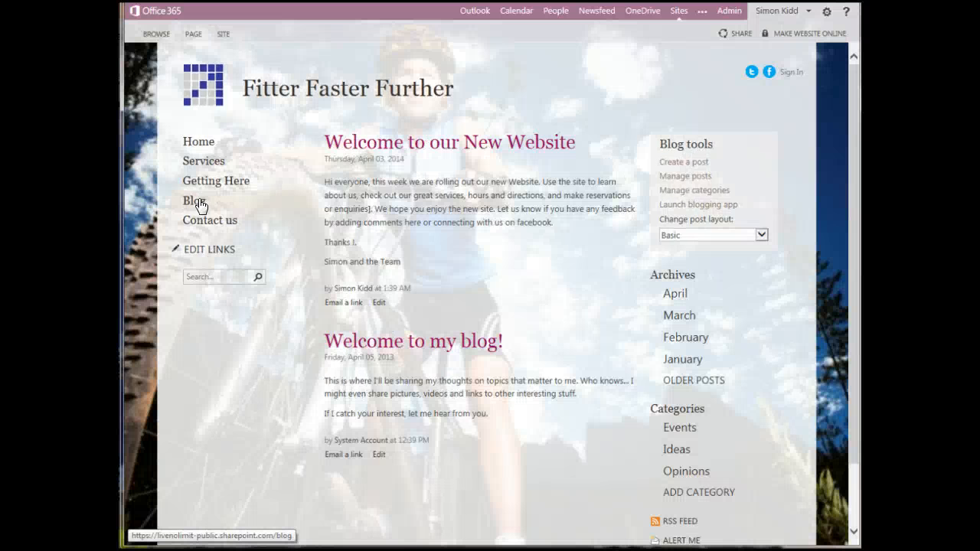
pyautogui.click(202, 222)
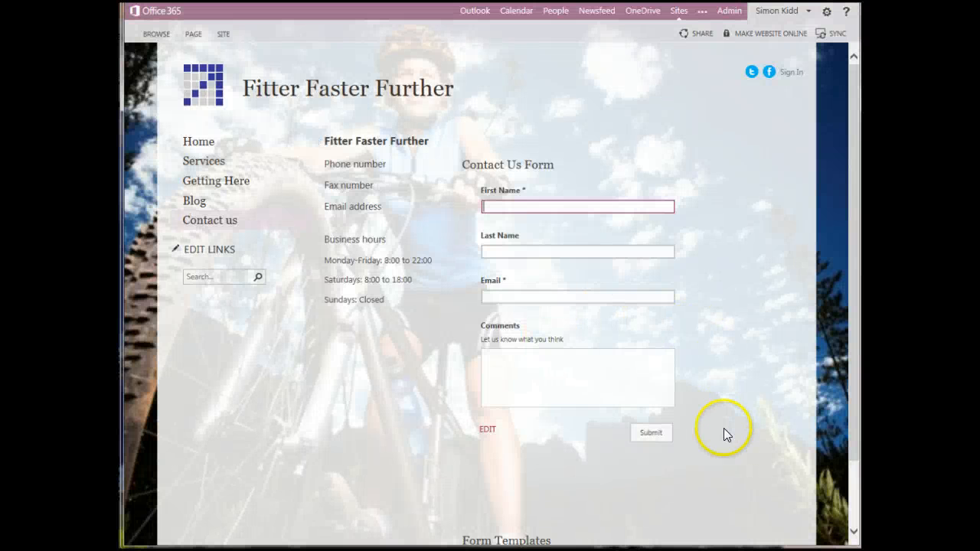
pyautogui.click(196, 142)
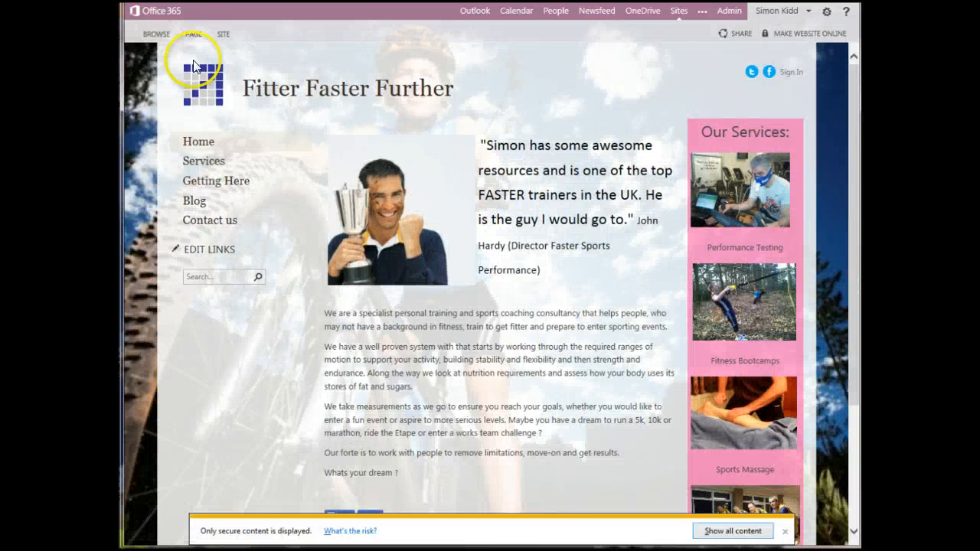
pyautogui.click(606, 87)
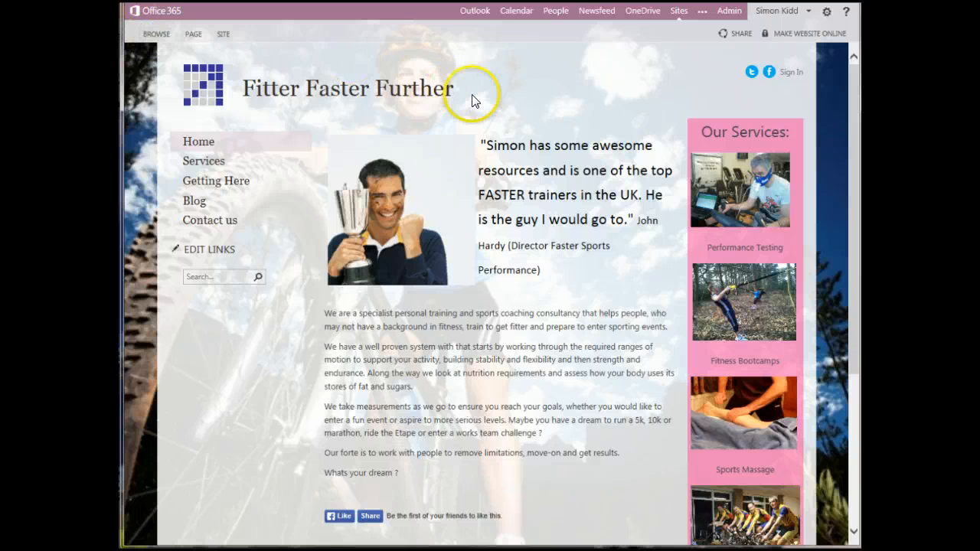
# Review the Home page and the service descriptions on the Services page, comparing the plain-text version with the picture layout.
pyautogui.scroll(-3, 559, 120)
pyautogui.scroll(3, 560, 121)
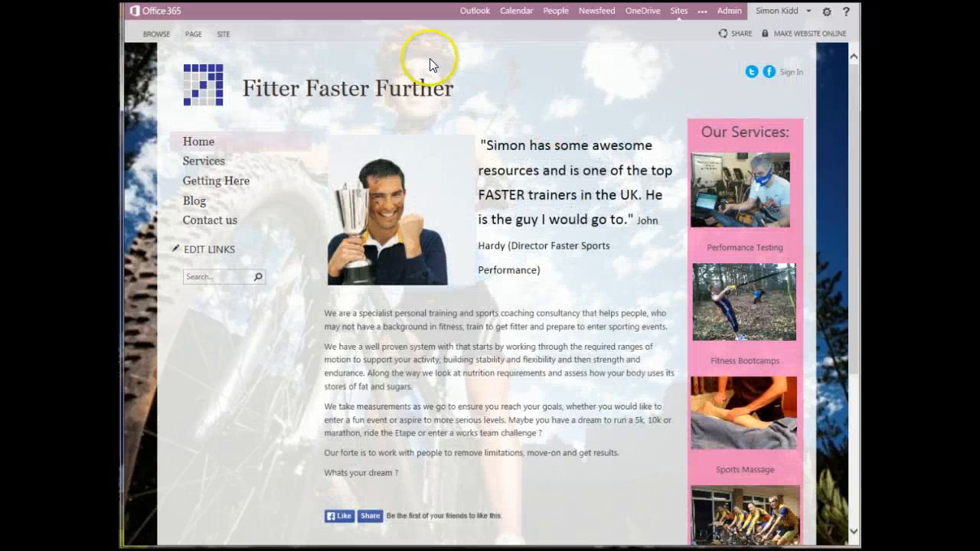
pyautogui.click(208, 164)
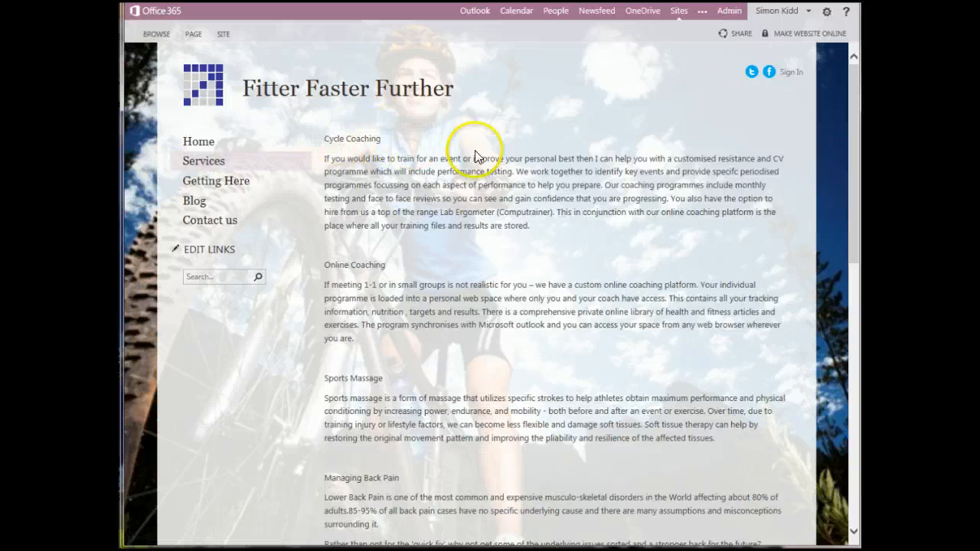
pyautogui.scroll(-3, 598, 162)
pyautogui.scroll(-5, 598, 161)
pyautogui.click(192, 150)
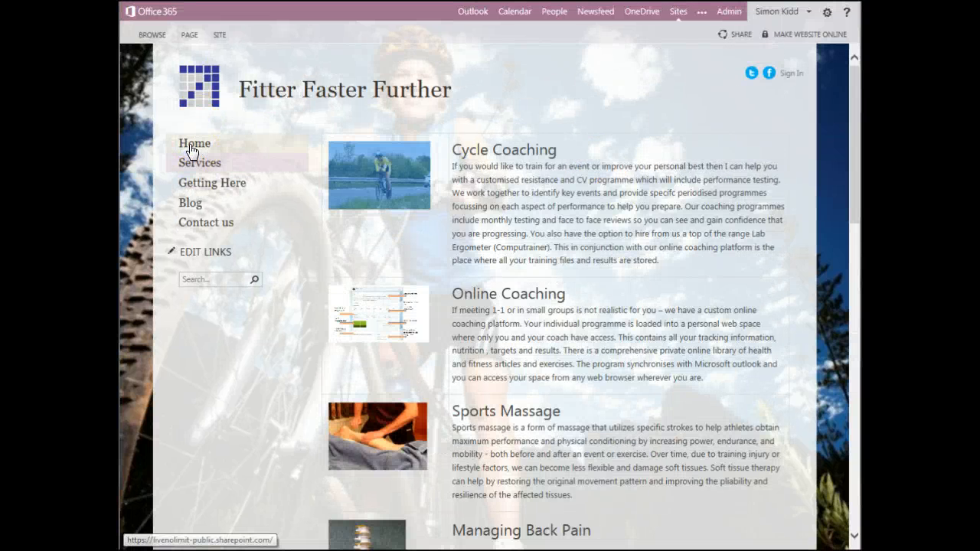
pyautogui.click(192, 147)
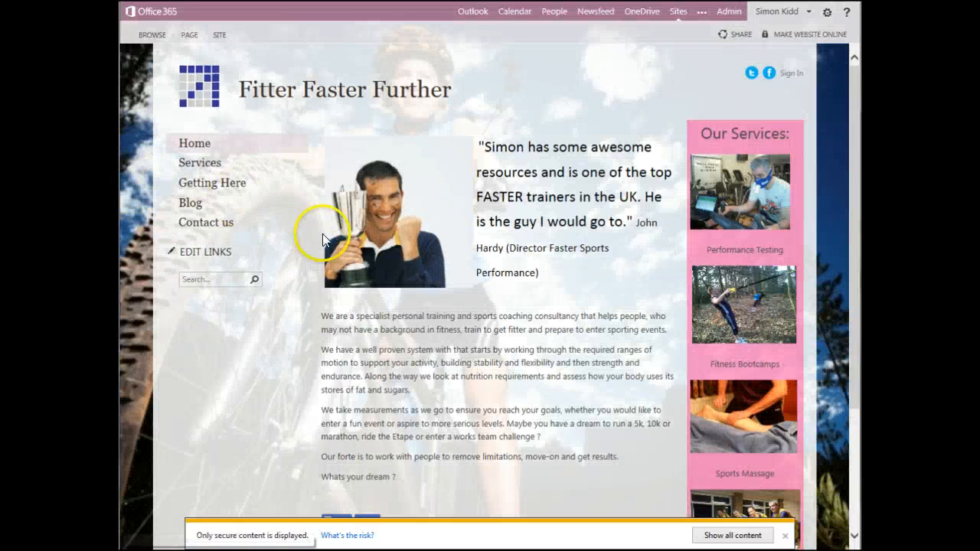
pyautogui.click(205, 166)
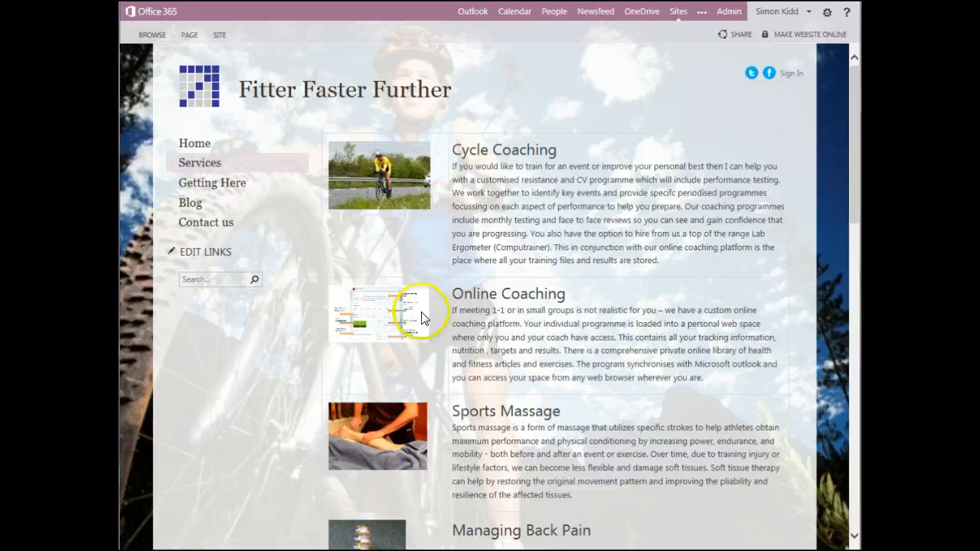
pyautogui.moveTo(849, 113)
pyautogui.mouseDown()
pyautogui.moveTo(851, 266)
pyautogui.moveTo(839, 107)
pyautogui.mouseUp()
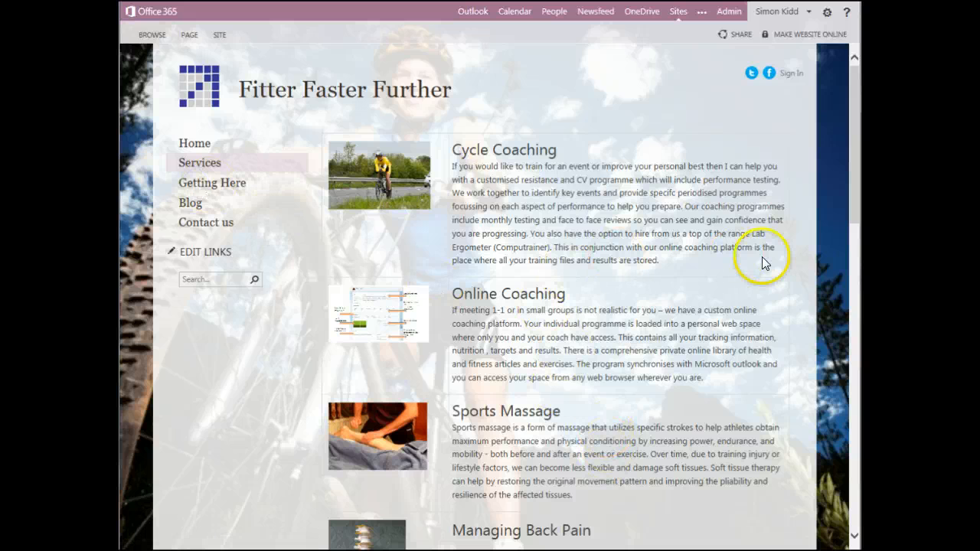
# Check the Getting Here map with all blocked content shown, look over the Blog page, and return to the home page.
pyautogui.click(195, 185)
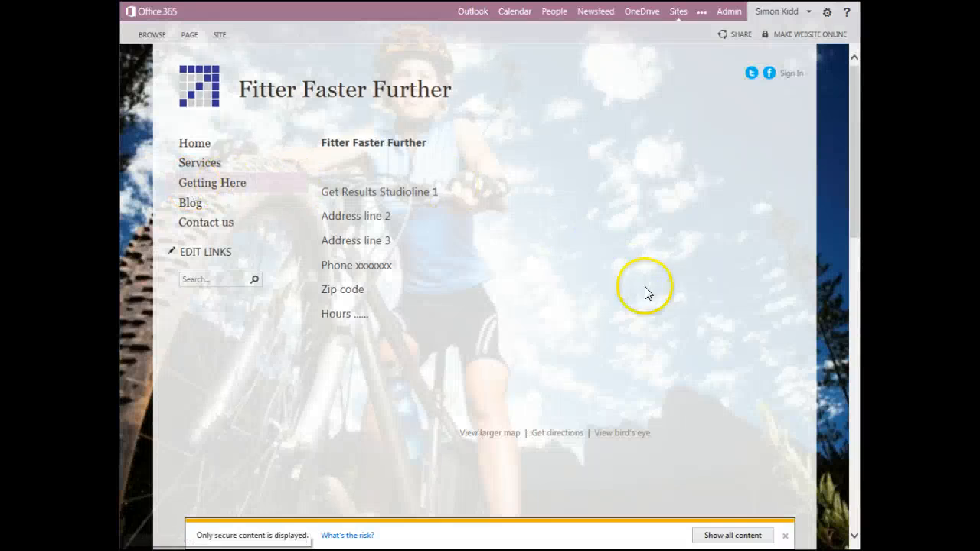
pyautogui.click(732, 535)
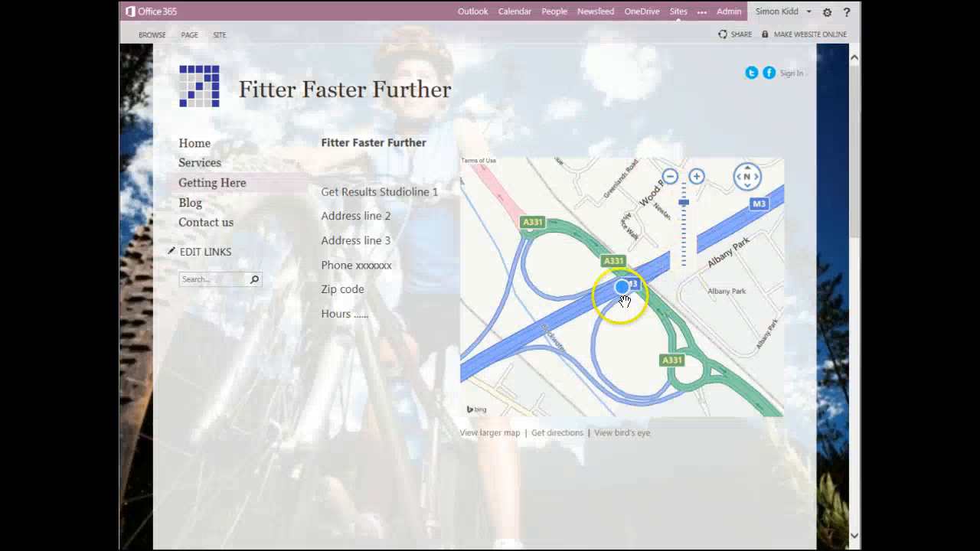
pyautogui.click(189, 204)
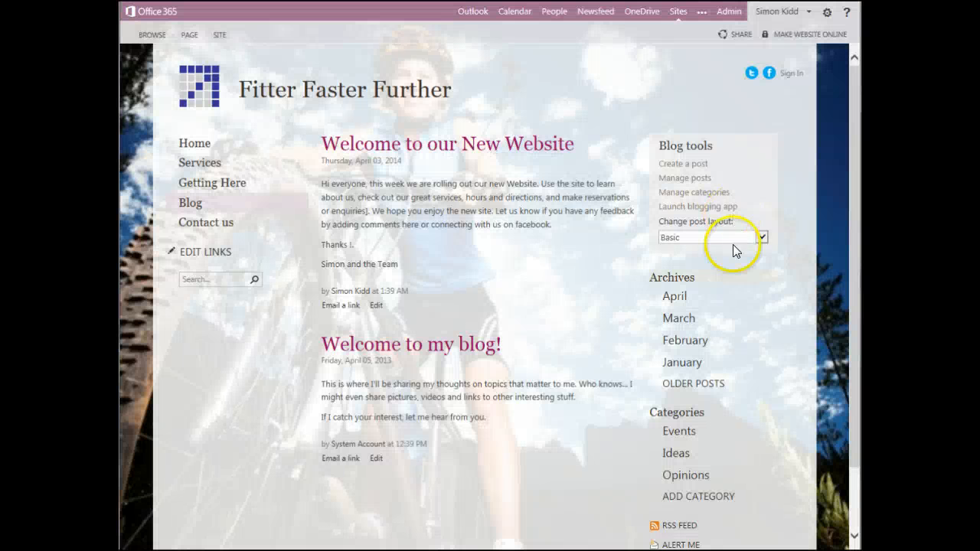
pyautogui.click(195, 152)
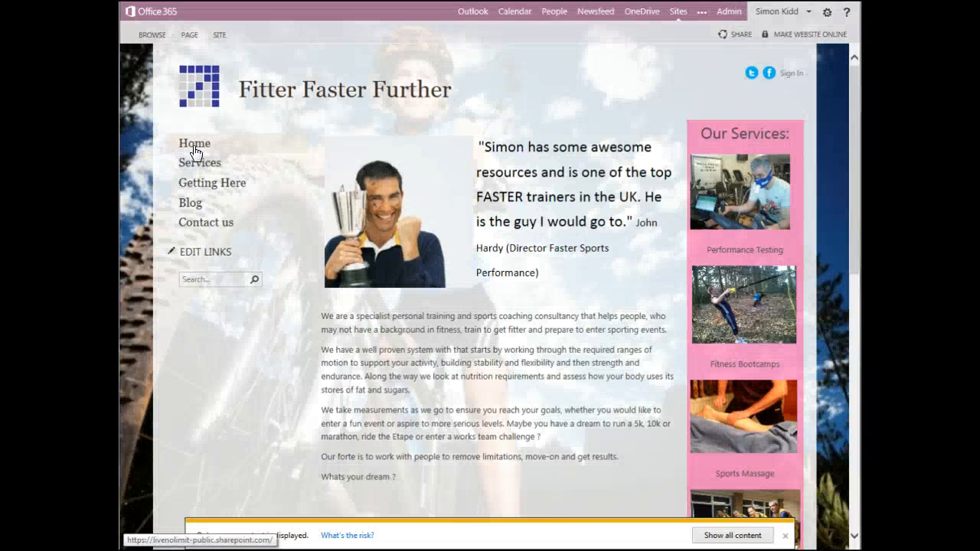